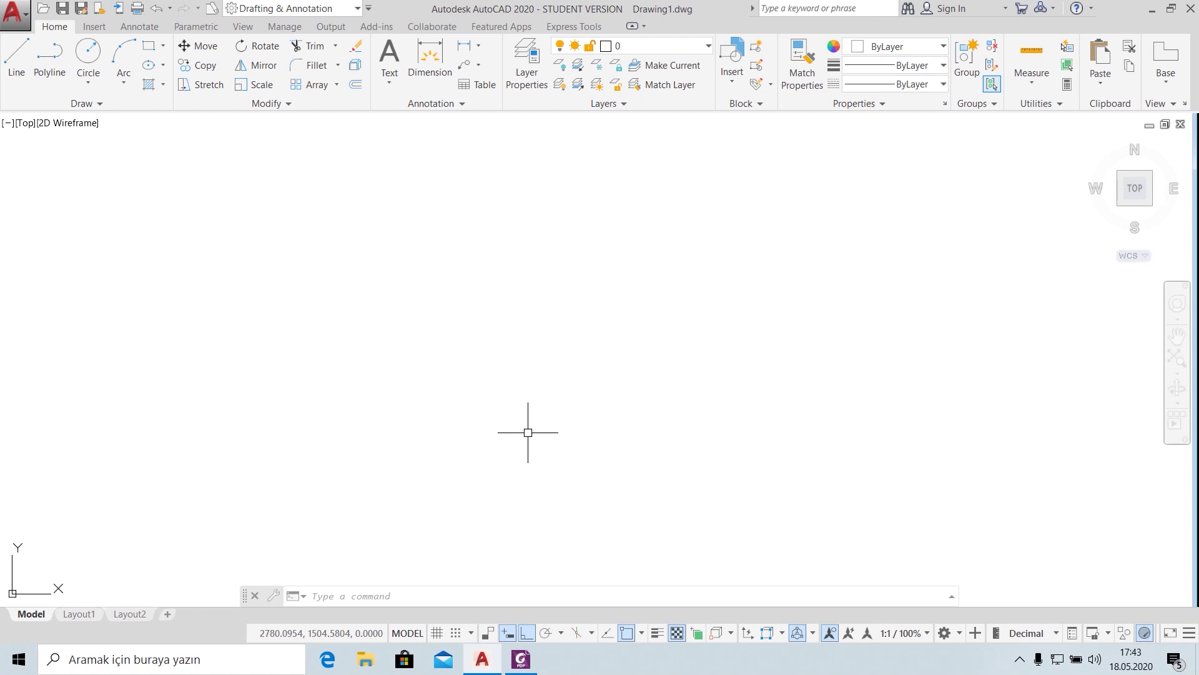
- Draw the first hub circle of radius 6 at the chosen centre point
left_click(521, 659)
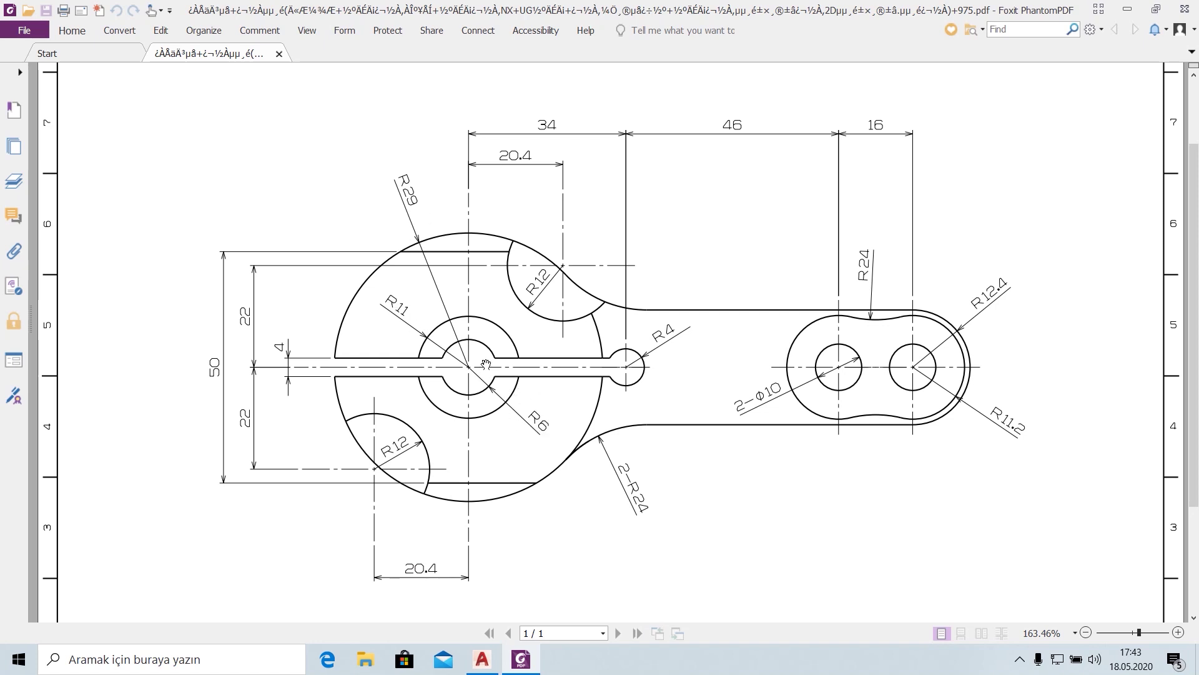
left_click(482, 659)
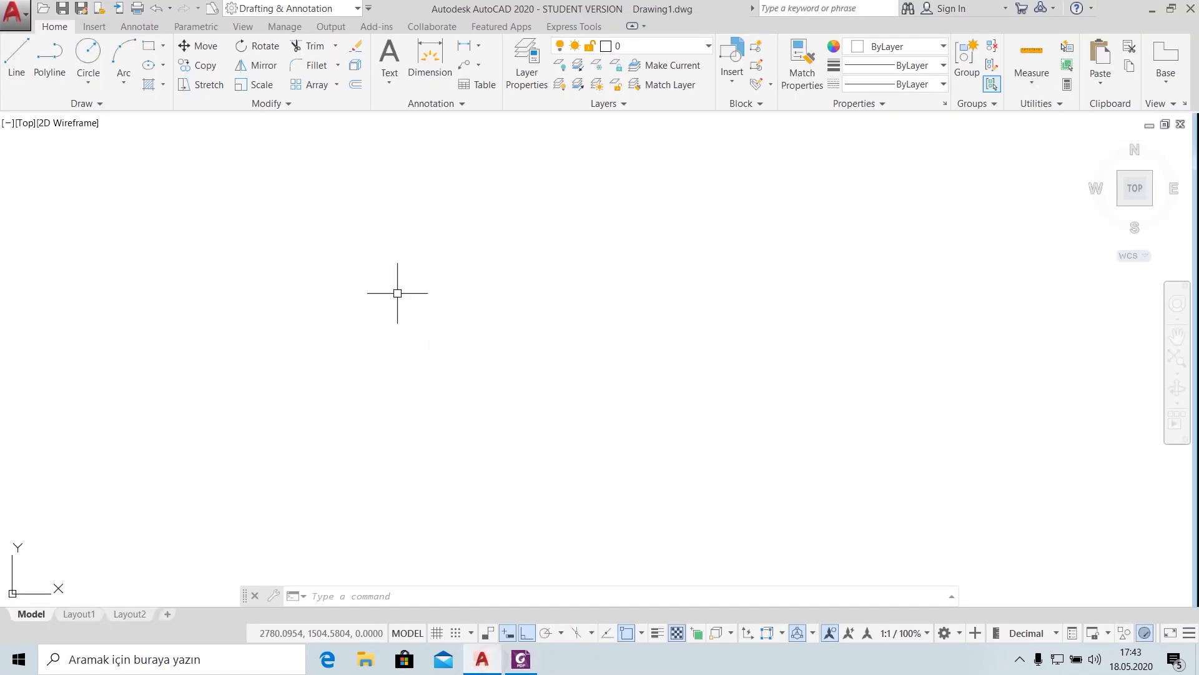
left_click(88, 83)
left_click(128, 109)
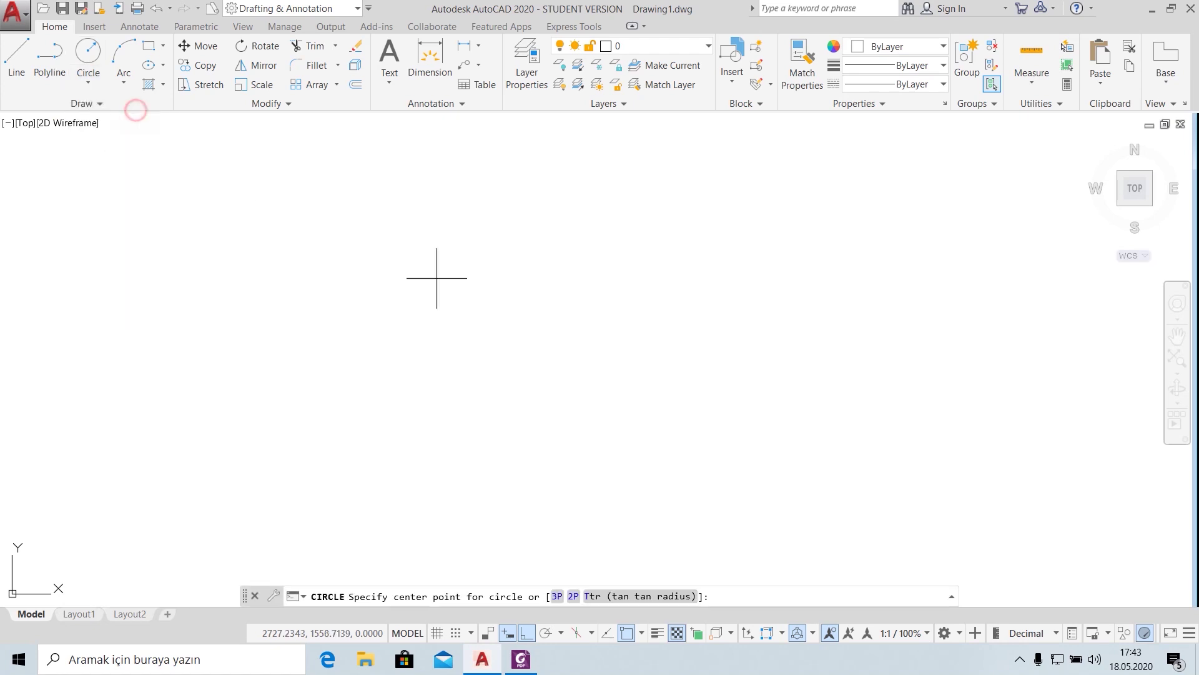
left_click(507, 341)
left_click(507, 299)
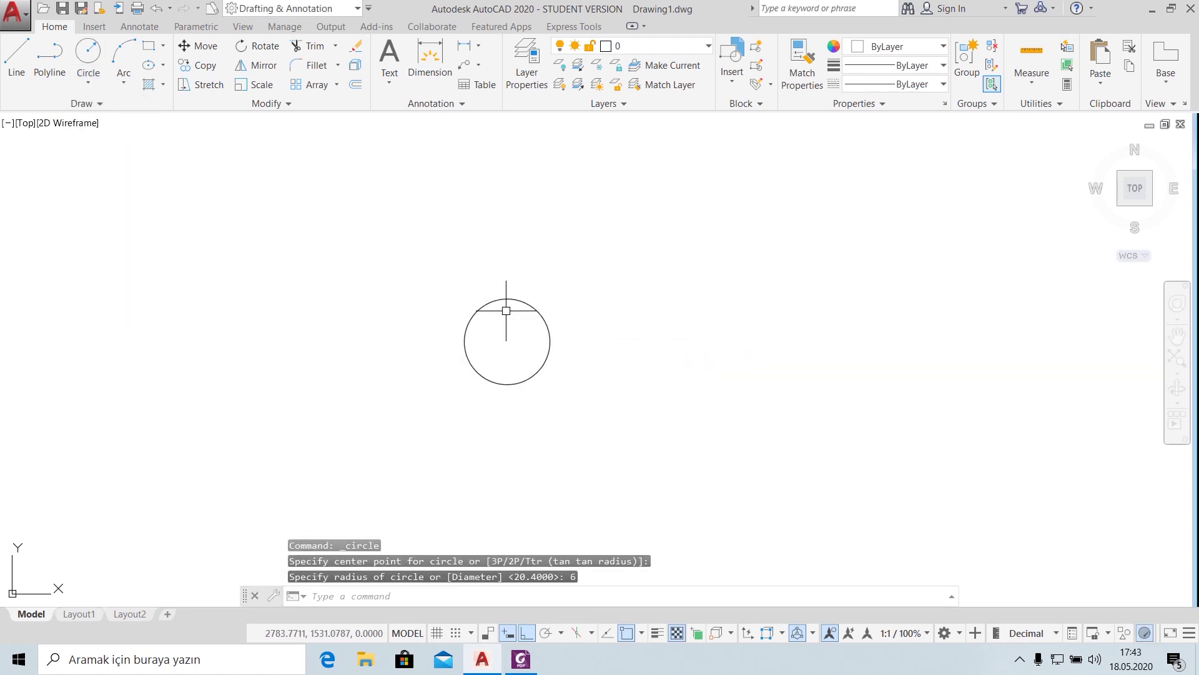
- Add a concentric radius-11 circle on the same centre
key("Return")
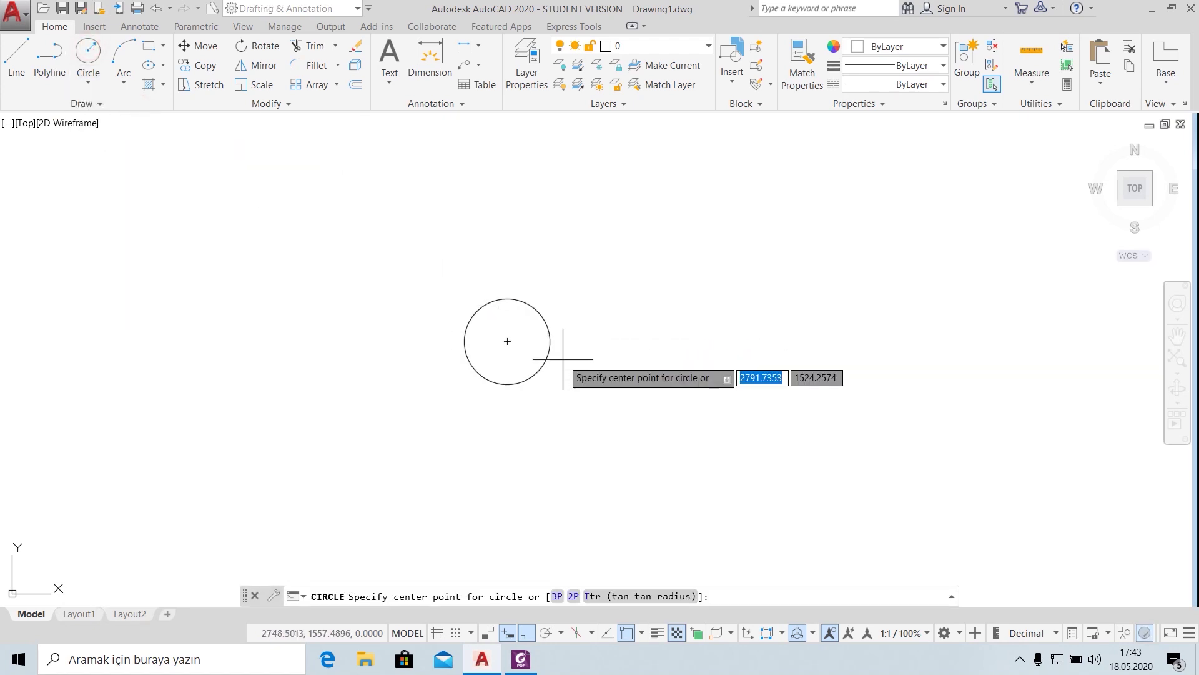
left_click(508, 341)
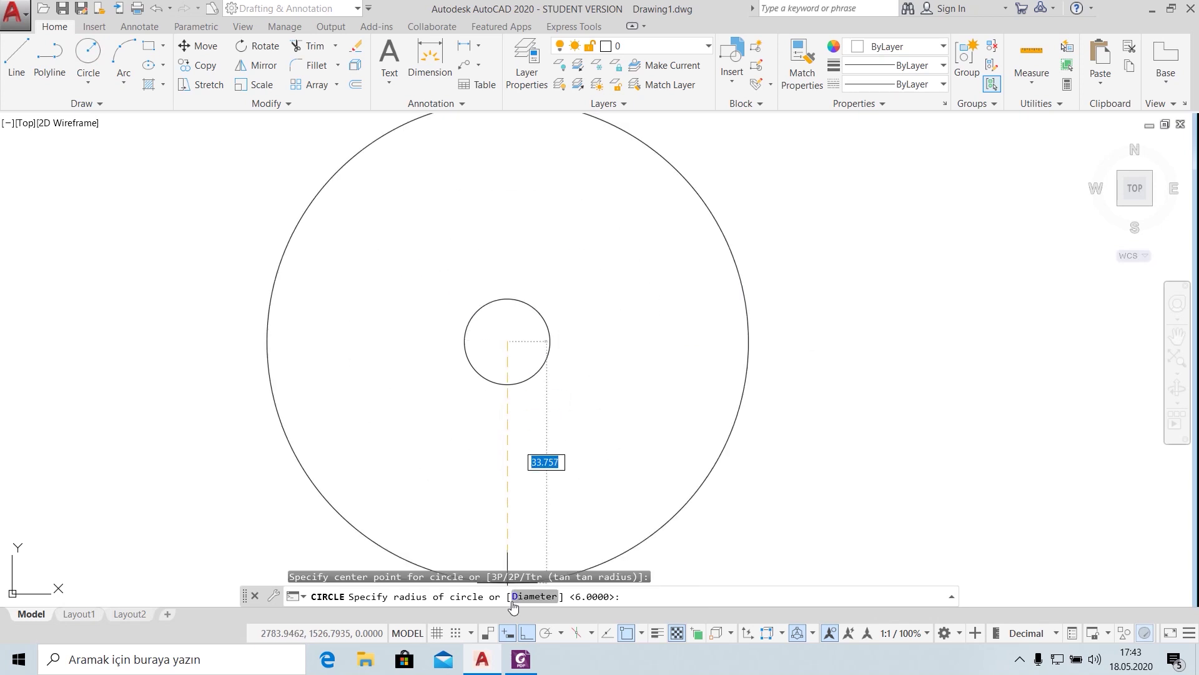
left_click(521, 659)
left_click(521, 659)
type("11")
key("Return")
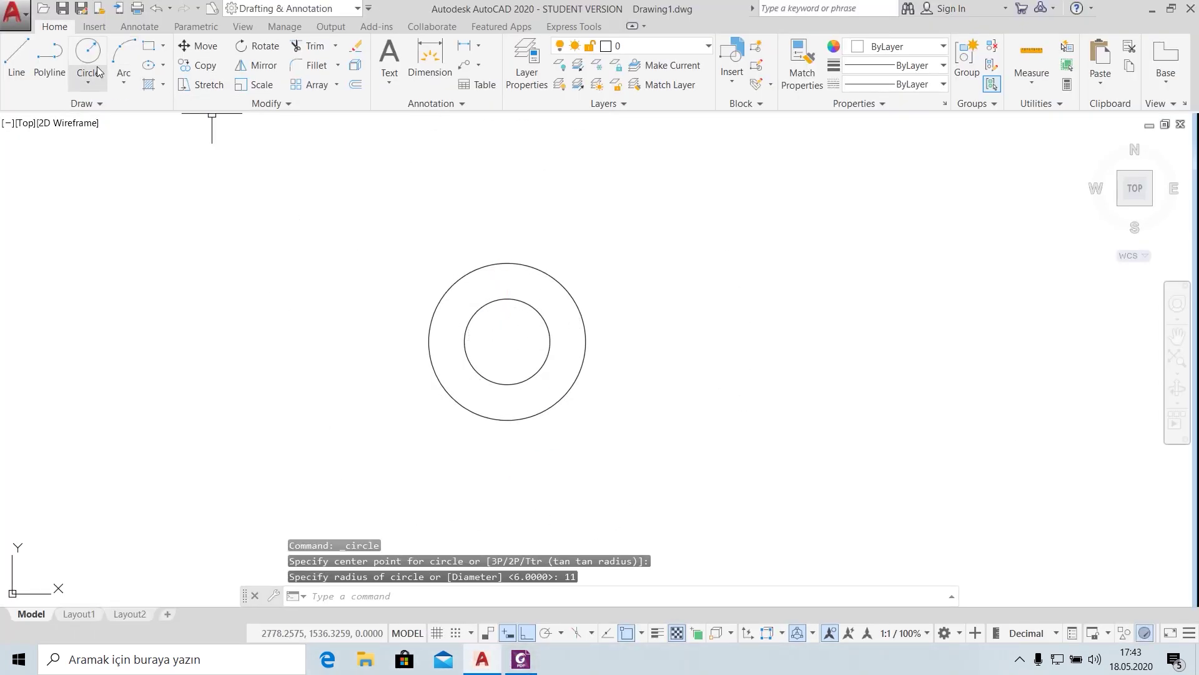
- Add the outer concentric radius-29 circle and compare with the reference drawing
left_click(88, 82)
left_click(122, 111)
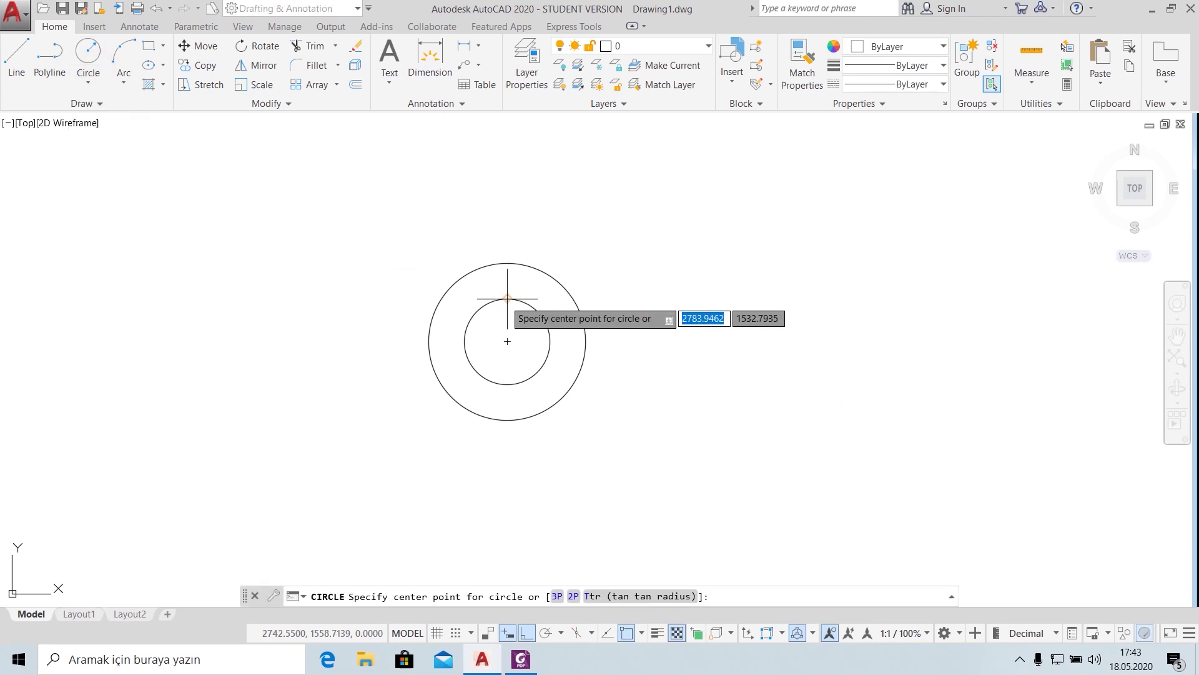
left_click(506, 339)
key("Escape")
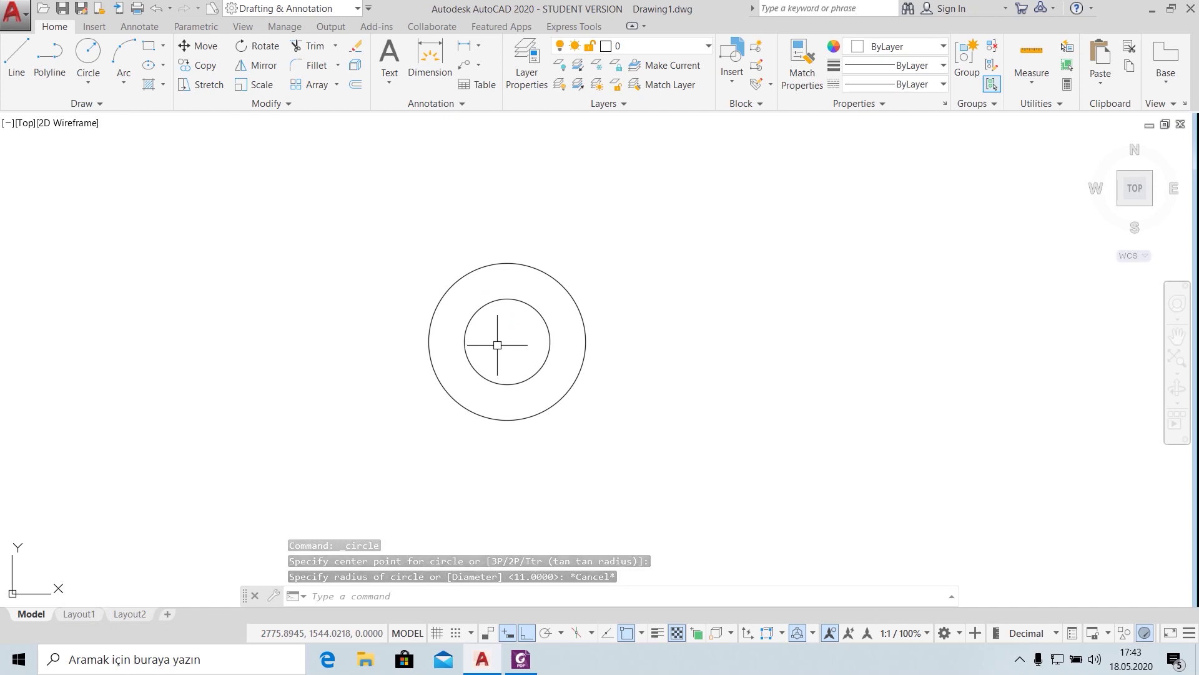
key("space")
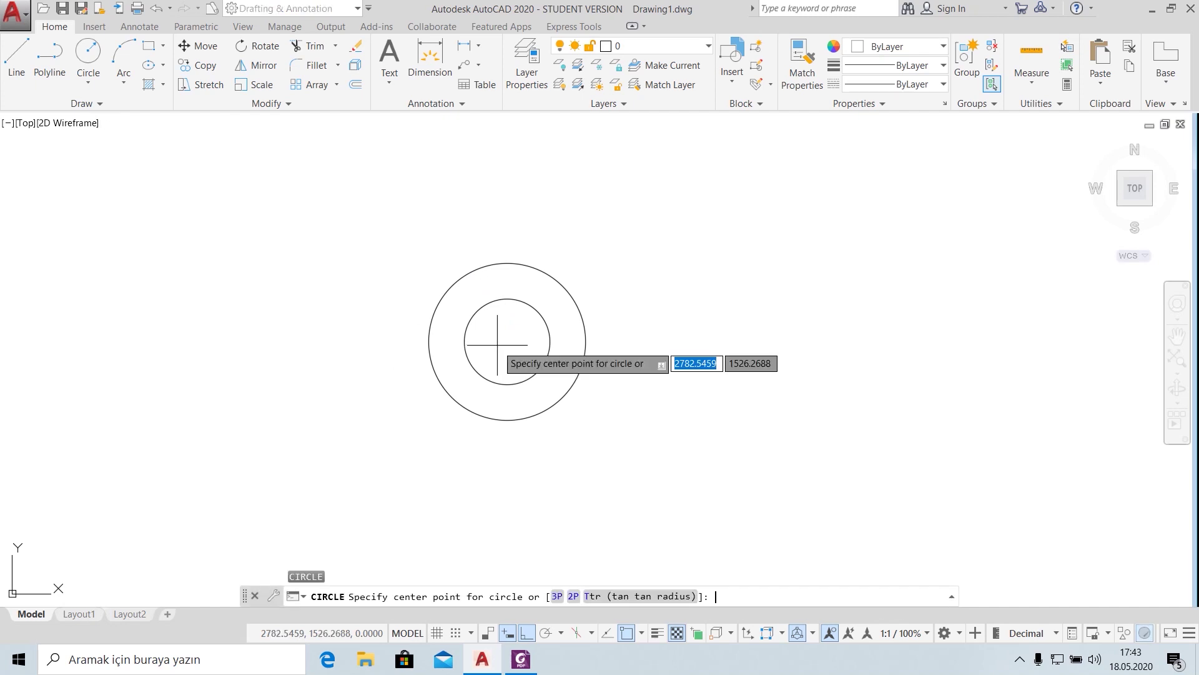
left_click(507, 341)
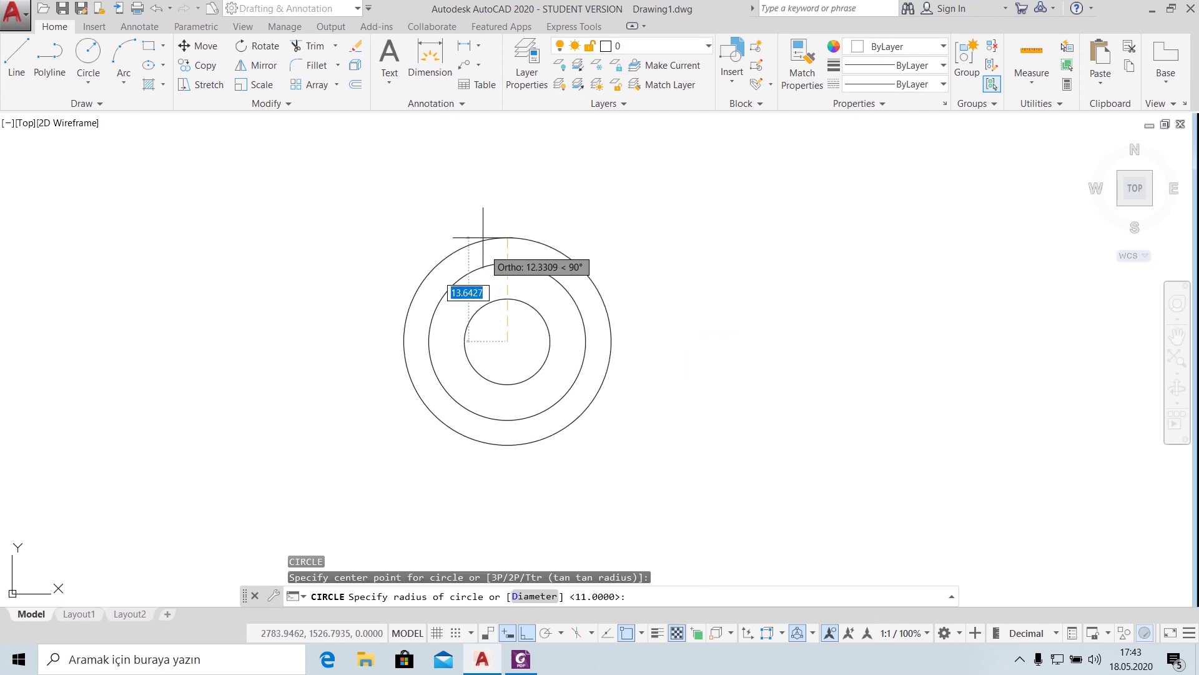
type("29")
key("Return")
scroll(610, 259, "down", 2)
scroll(610, 260, "down", 3)
scroll(543, 284, "up", 1)
scroll(544, 283, "up", 2)
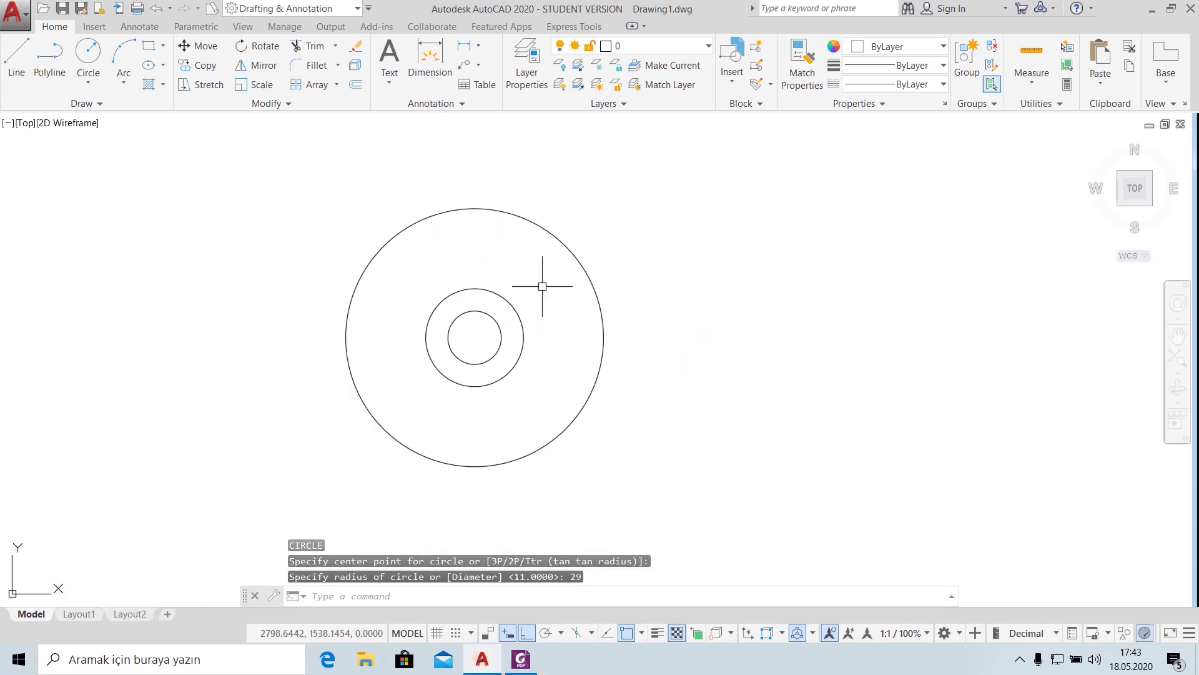
key("alt+Tab")
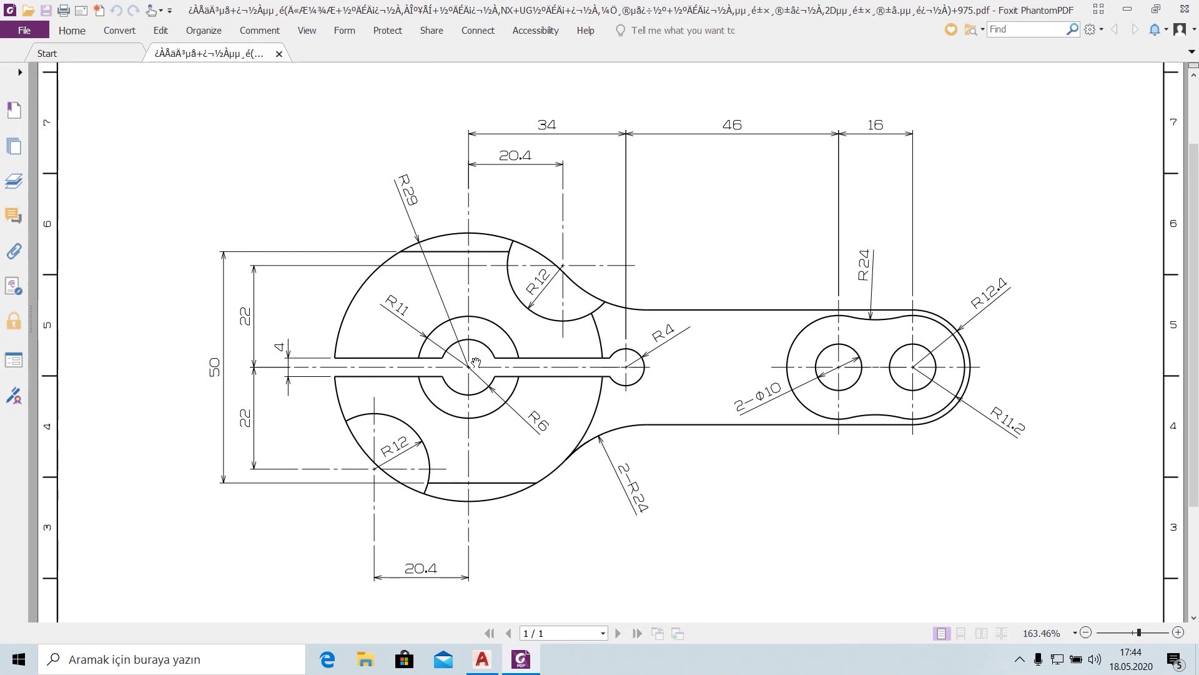
left_click(481, 659)
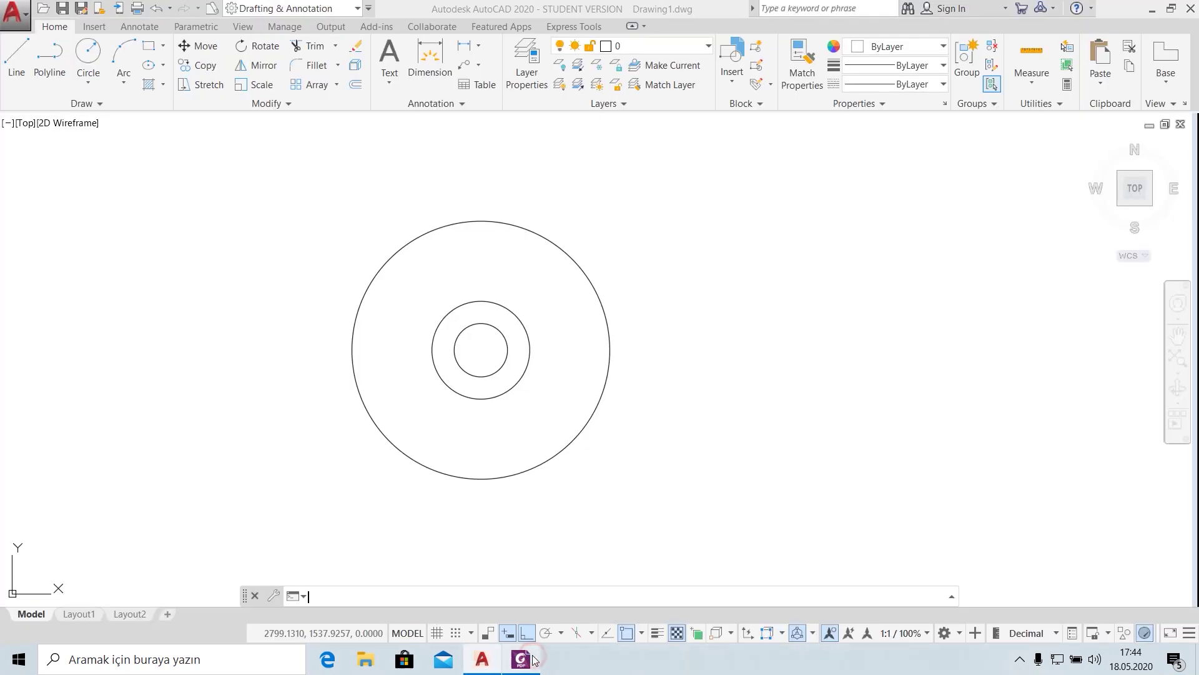
- Draw a radius-4 circle centred 34 units right of the hub centre, tracked with TK
left_click(88, 83)
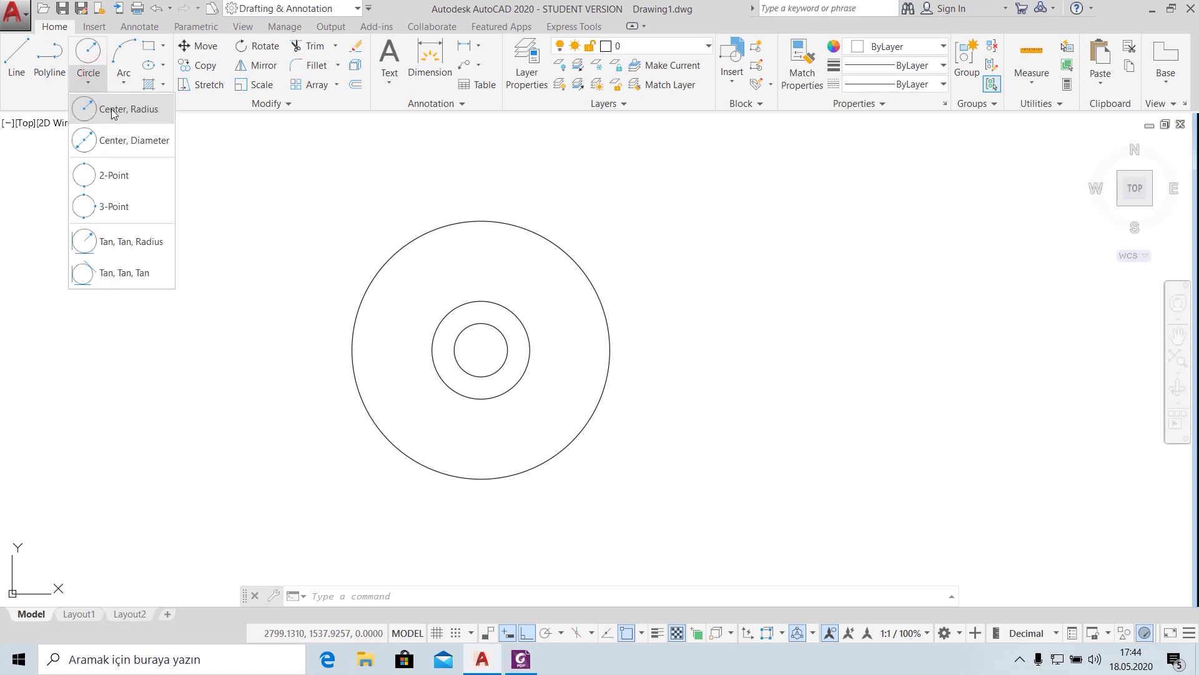
left_click(113, 109)
type("tk")
key("Return")
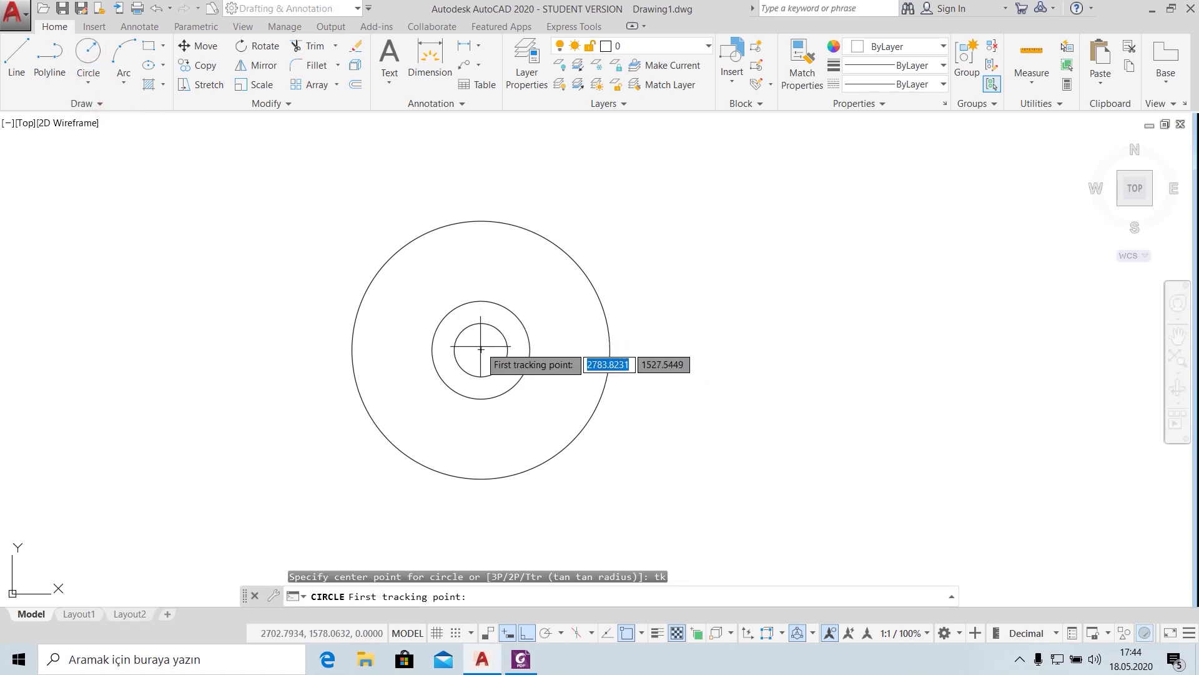
left_click(481, 350)
type("34")
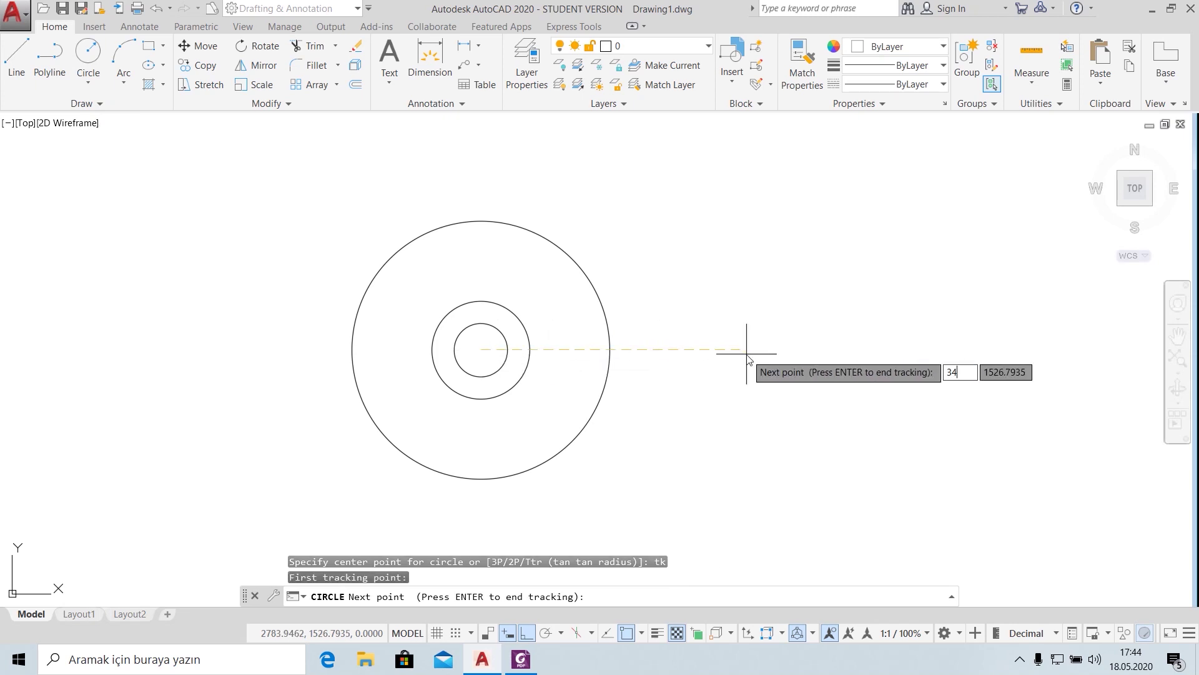
key("Return")
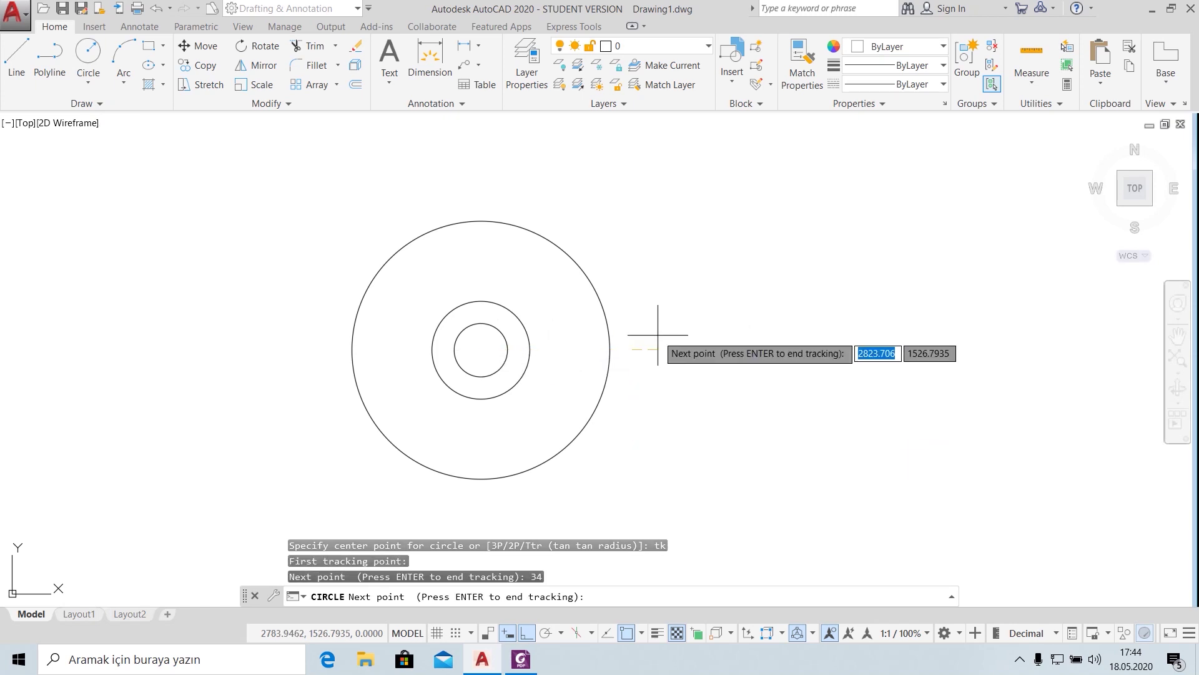
key("Return")
type("4")
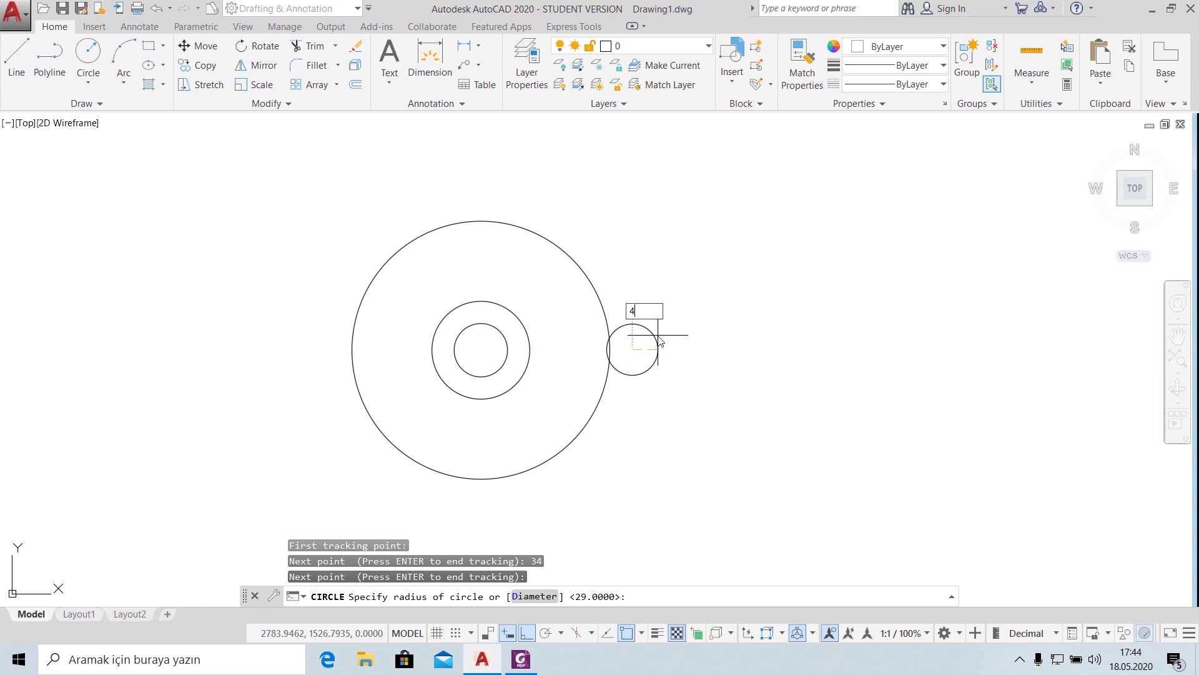
key("Return")
left_click(523, 657)
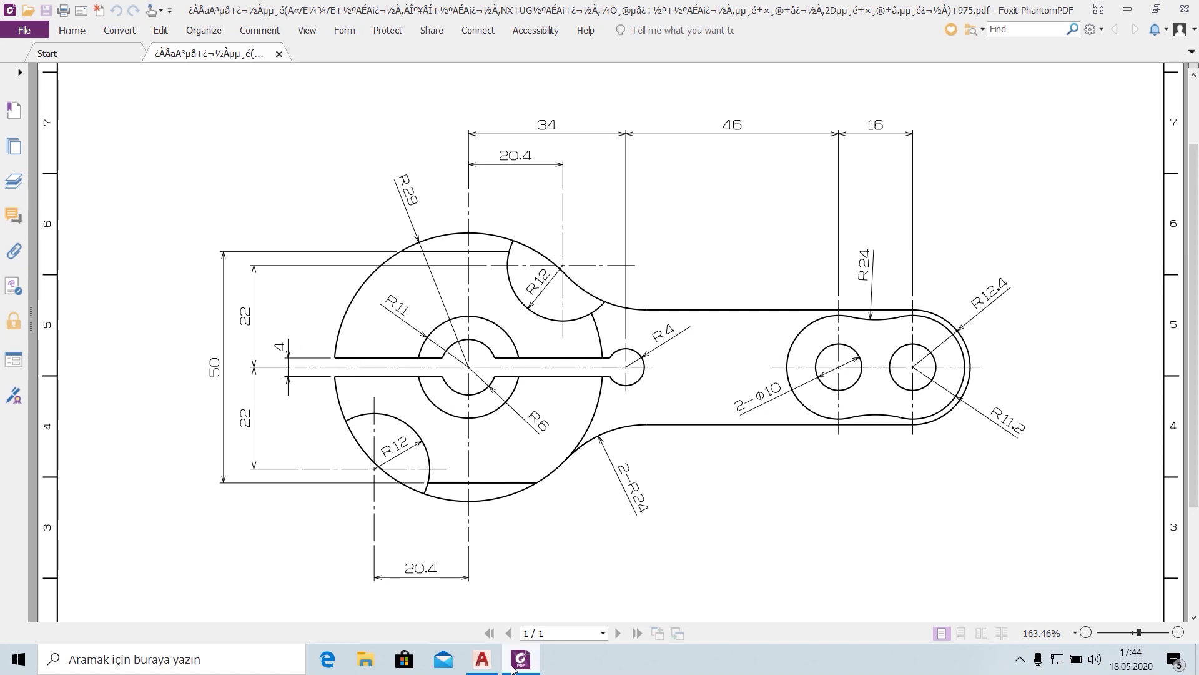
left_click(513, 668)
left_click(16, 60)
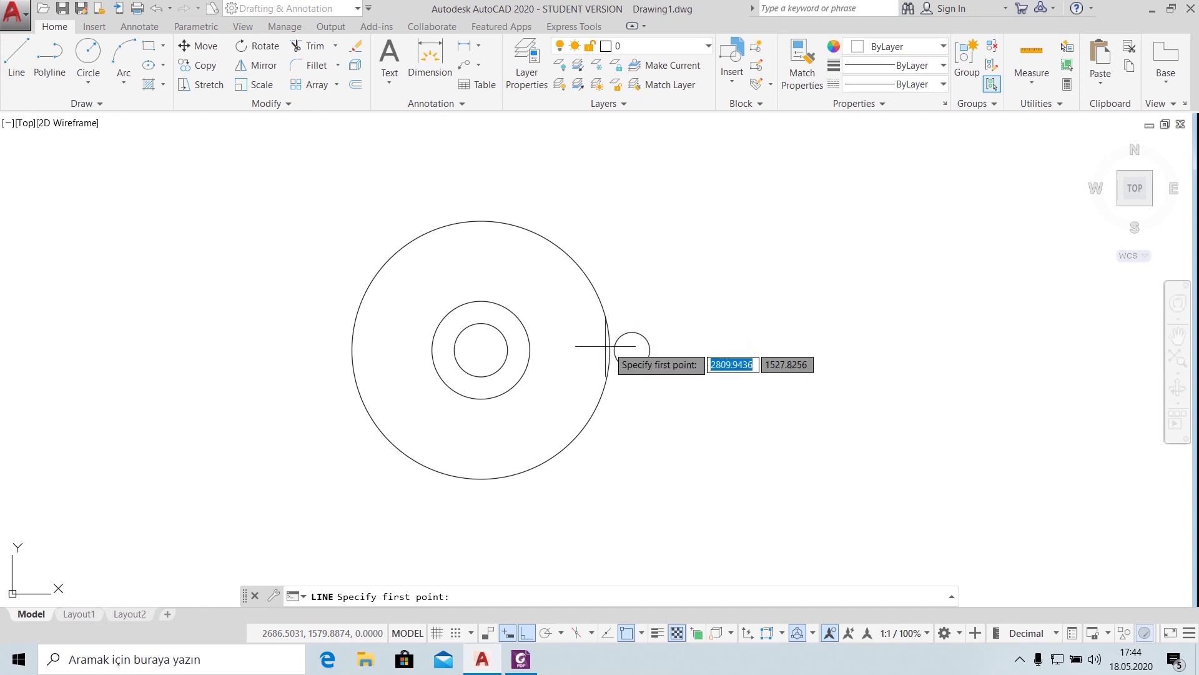
- Draw a horizontal centre line from the small circle leftward and offset it 2 above and below
left_click(632, 347)
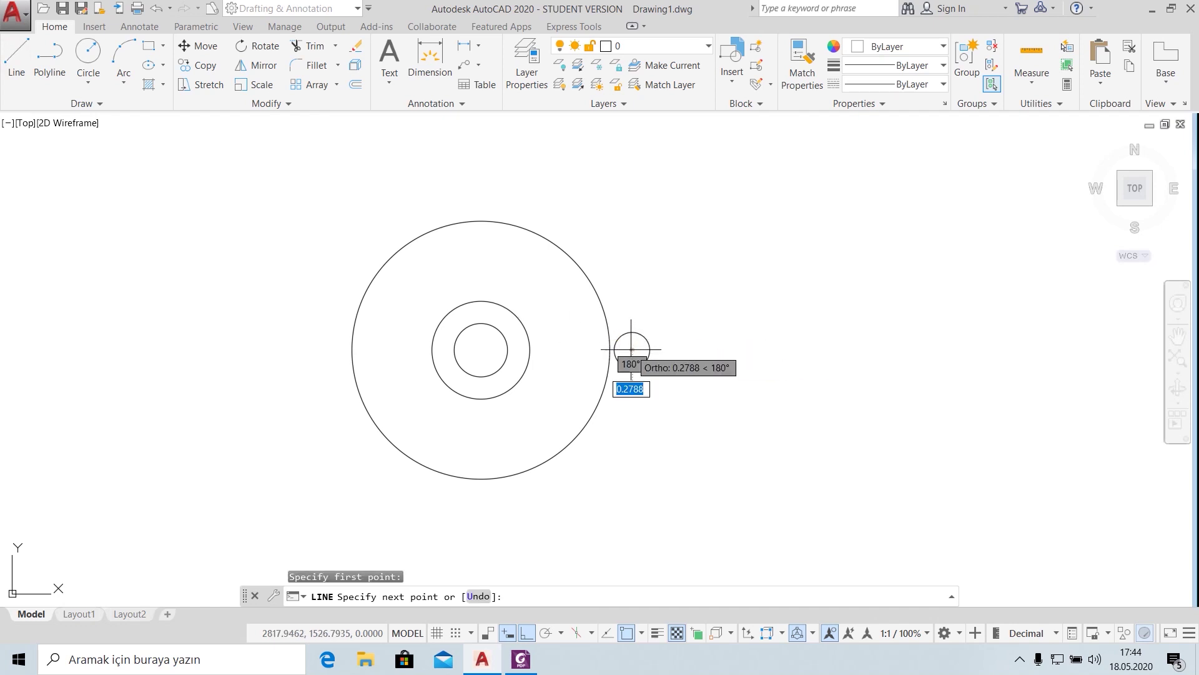
left_click(297, 350)
key("Escape")
type("o")
key("Return")
type("2")
key("Return")
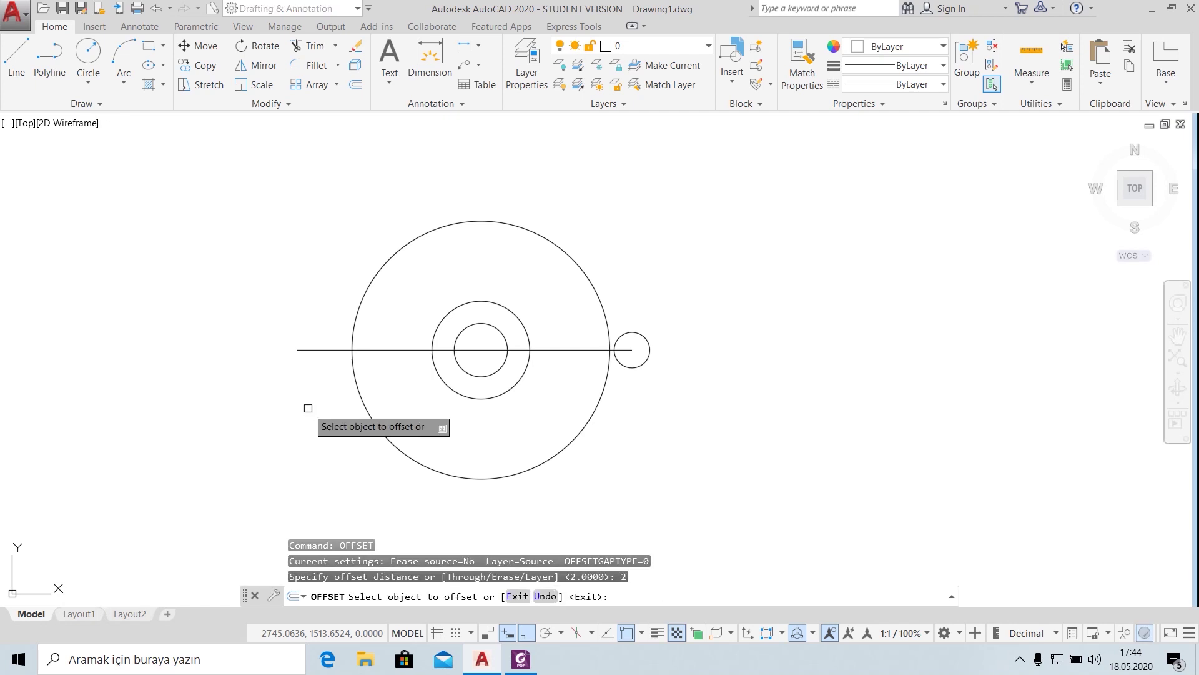
scroll(362, 345, "up", 4)
left_click(423, 354)
left_click(422, 322)
left_click(411, 354)
left_click(429, 373)
key("Escape")
- Trim the three lines' ends left of the big circle and inside the small right circle
type("tr")
key("Return")
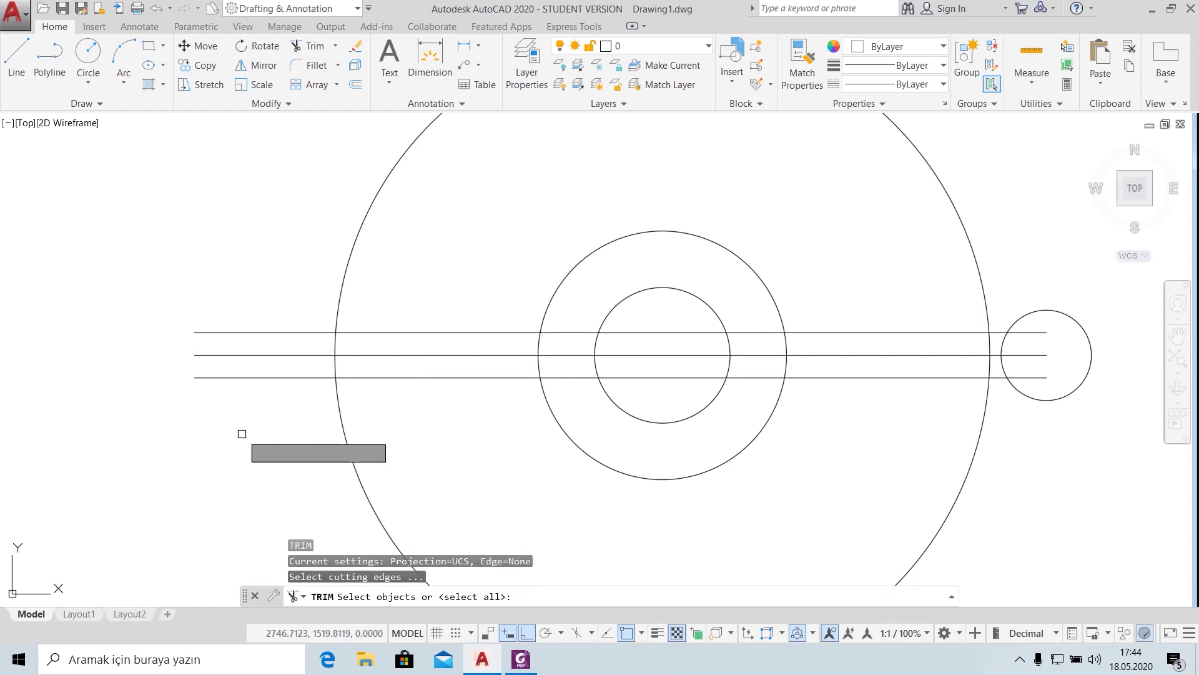
key("Return")
left_click(260, 290)
left_click(261, 400)
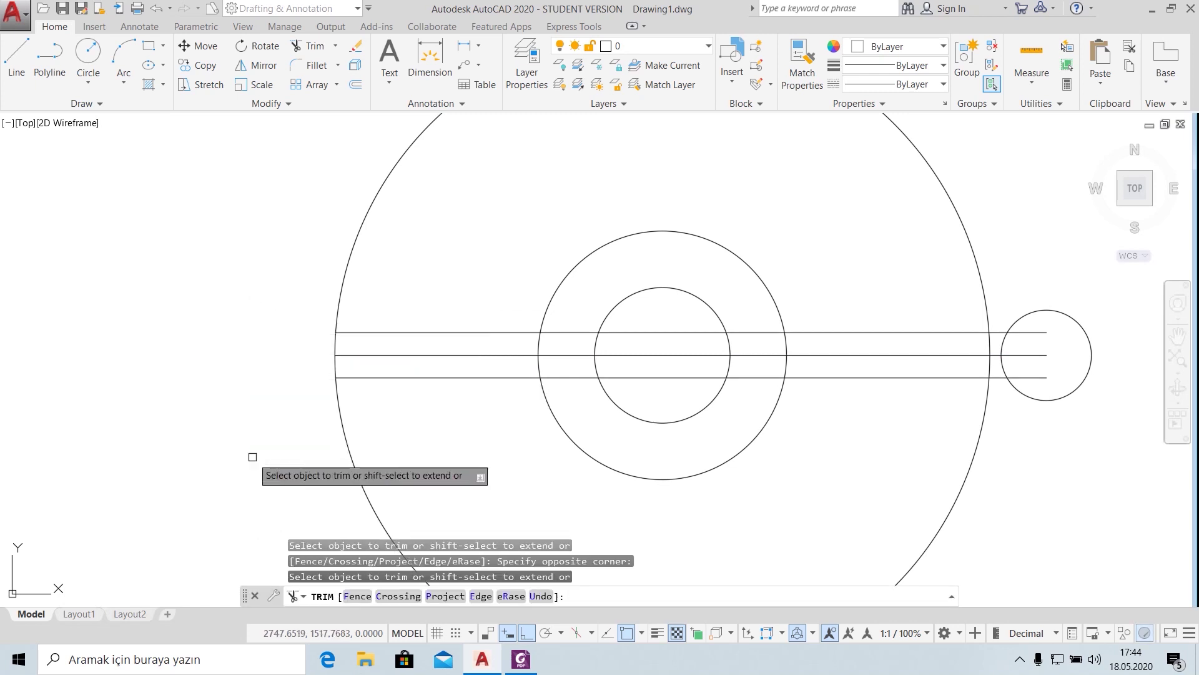
left_click(1039, 326)
left_click(1041, 380)
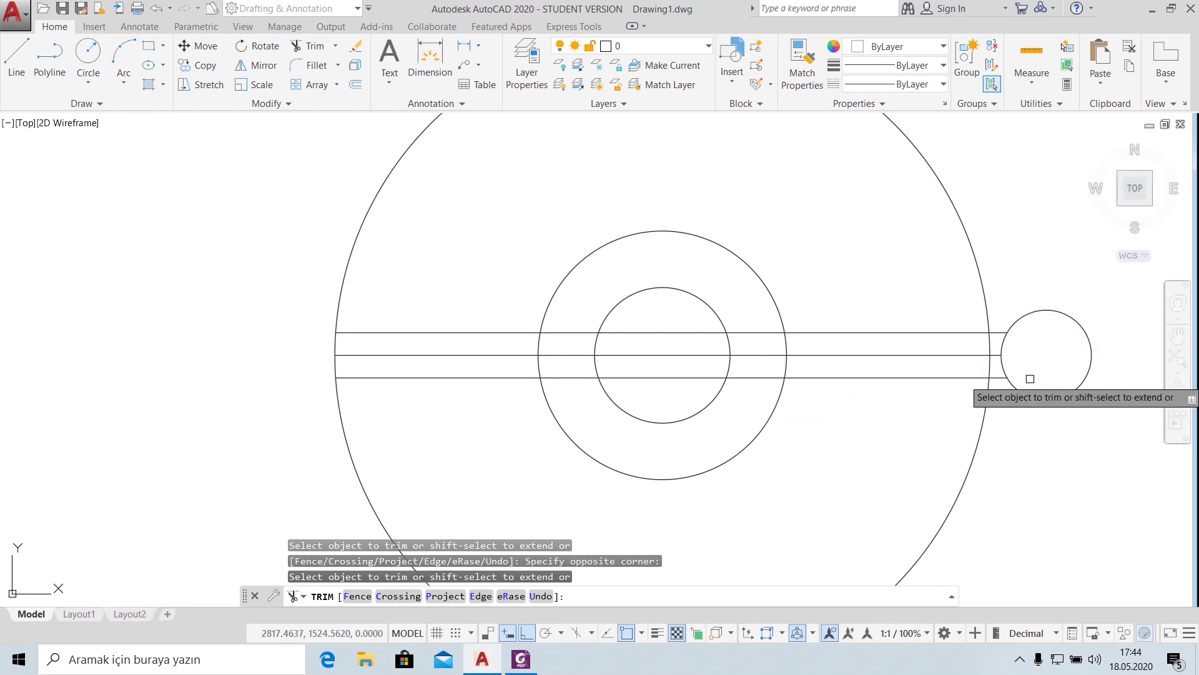
left_click(521, 660)
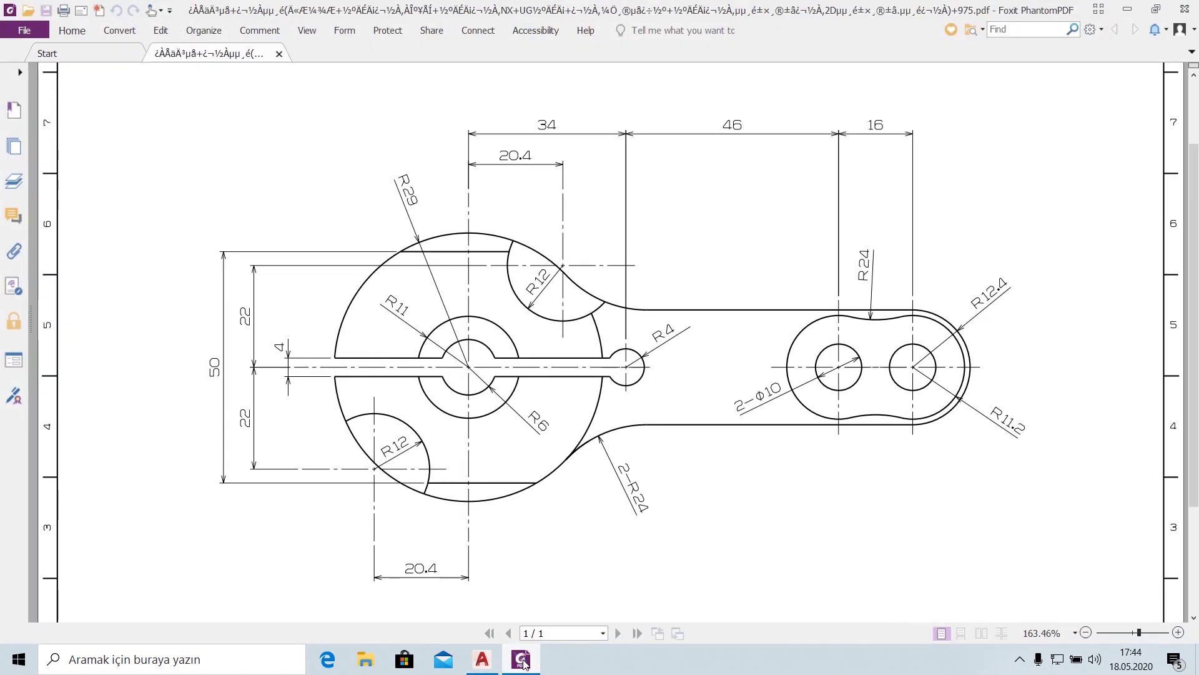
left_click(522, 660)
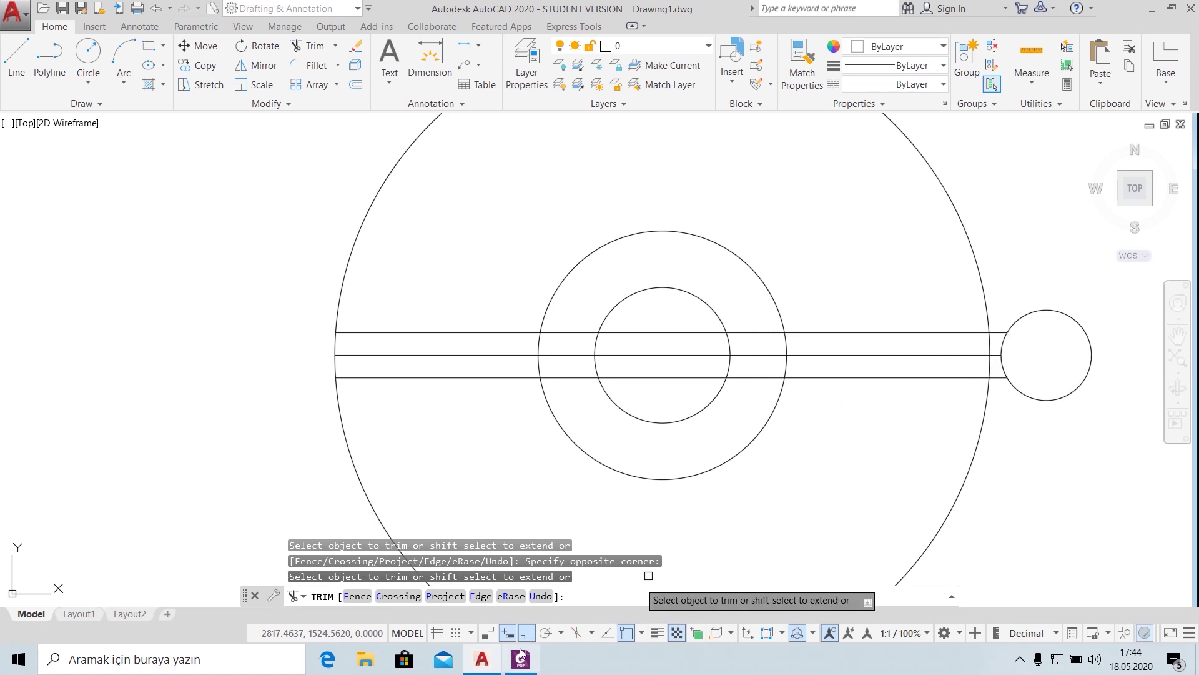
- Trim the arcs and middle line across the slot near the small circle
left_click(524, 657)
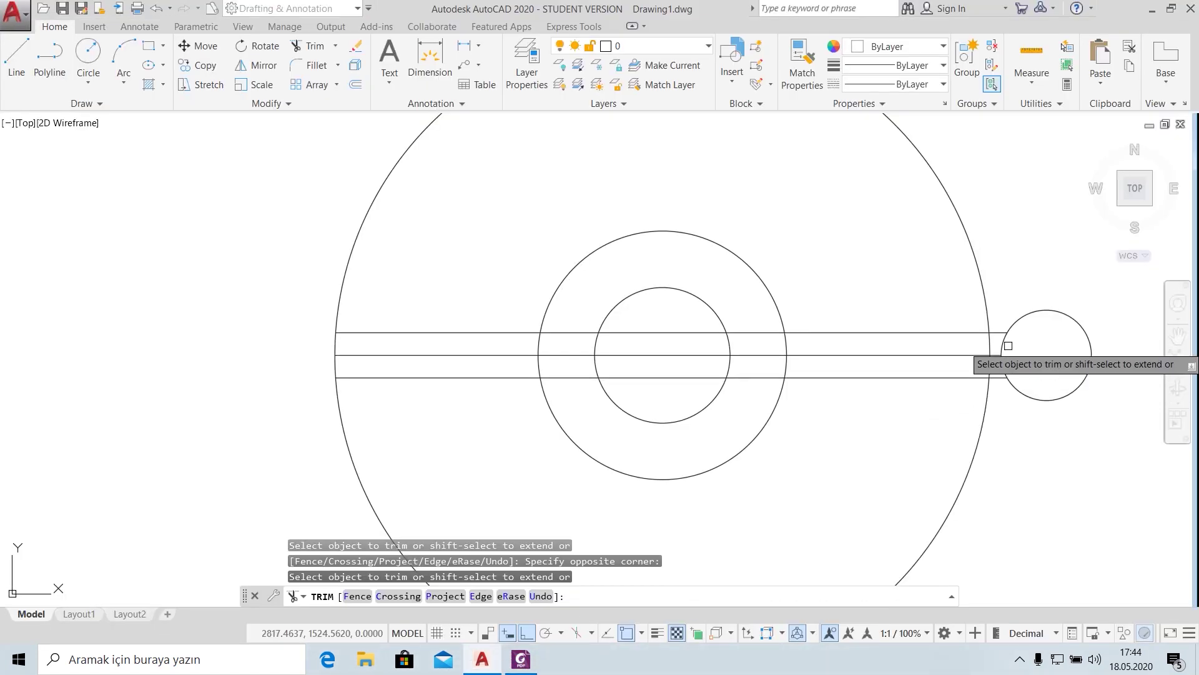
left_click(1005, 344)
left_click(984, 360)
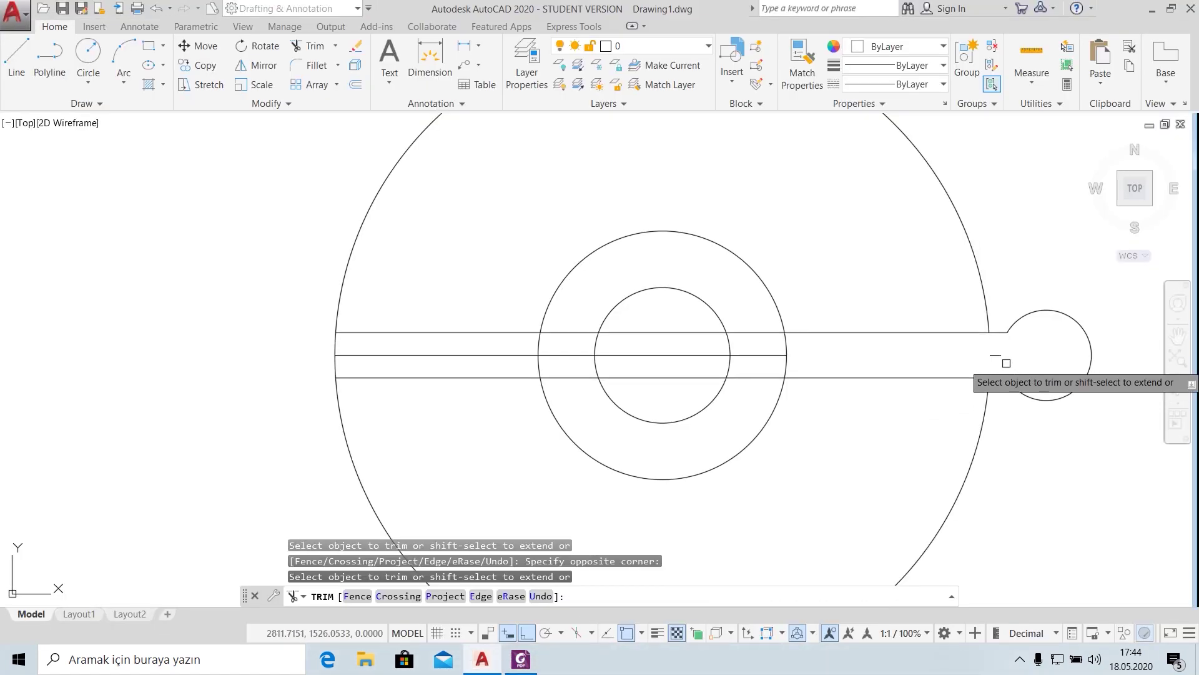
left_click(823, 340)
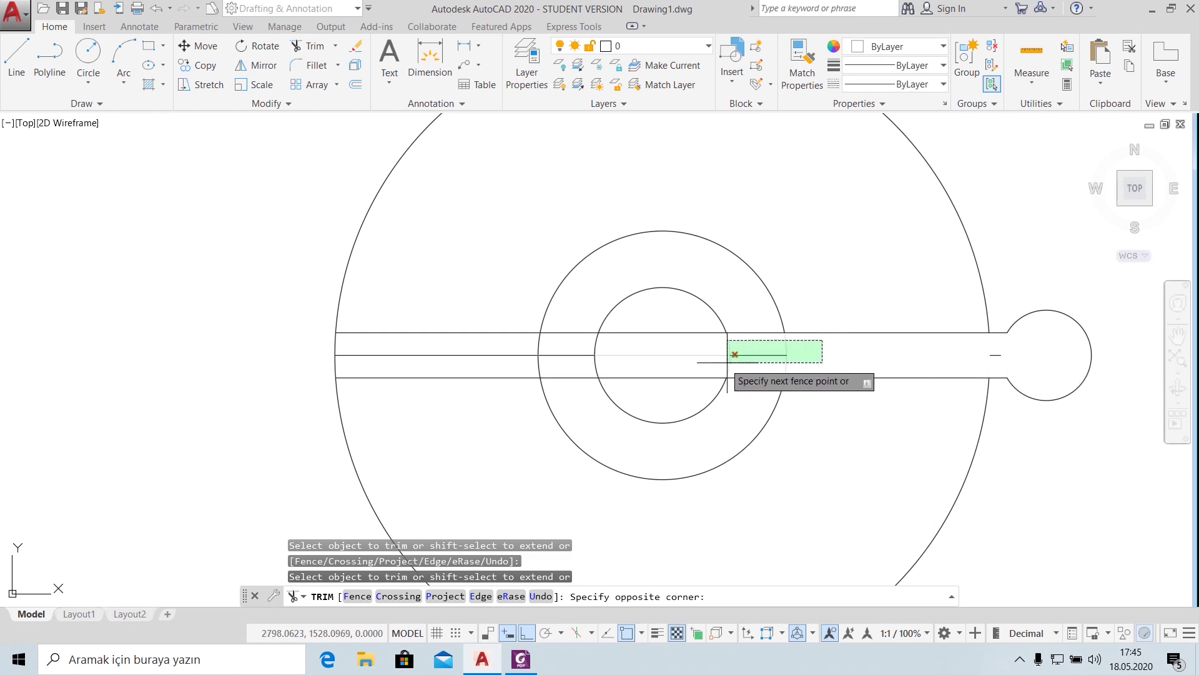
left_click(505, 361)
key("Escape")
left_click(996, 355)
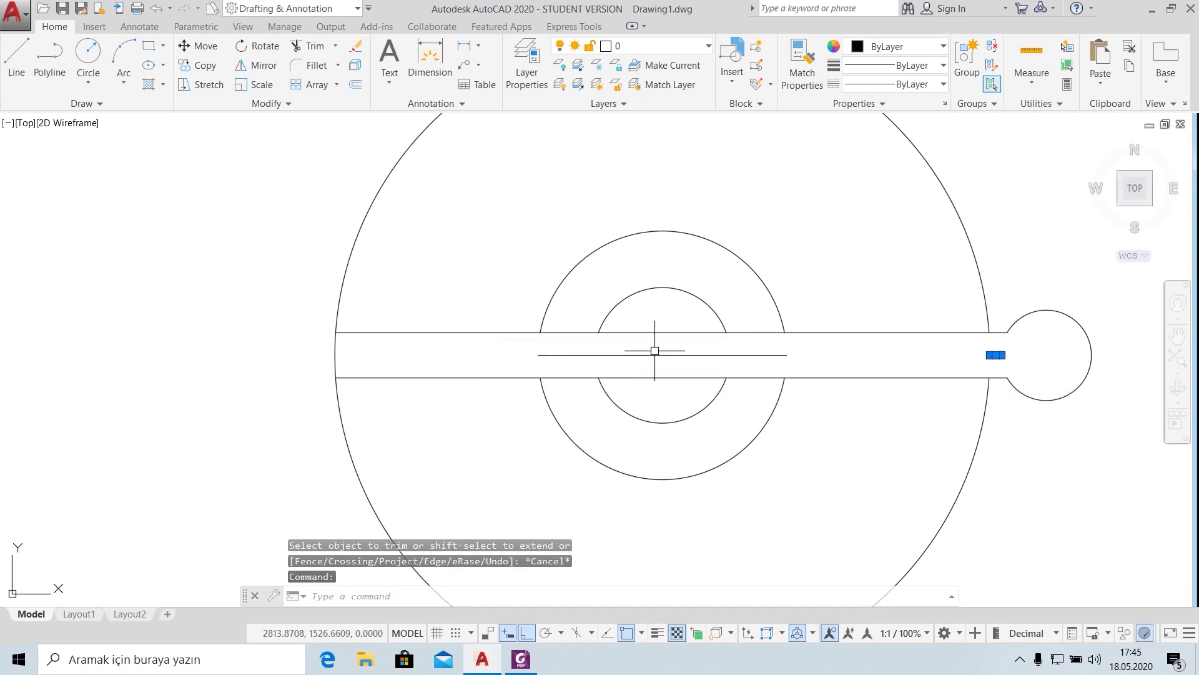
left_click(652, 349)
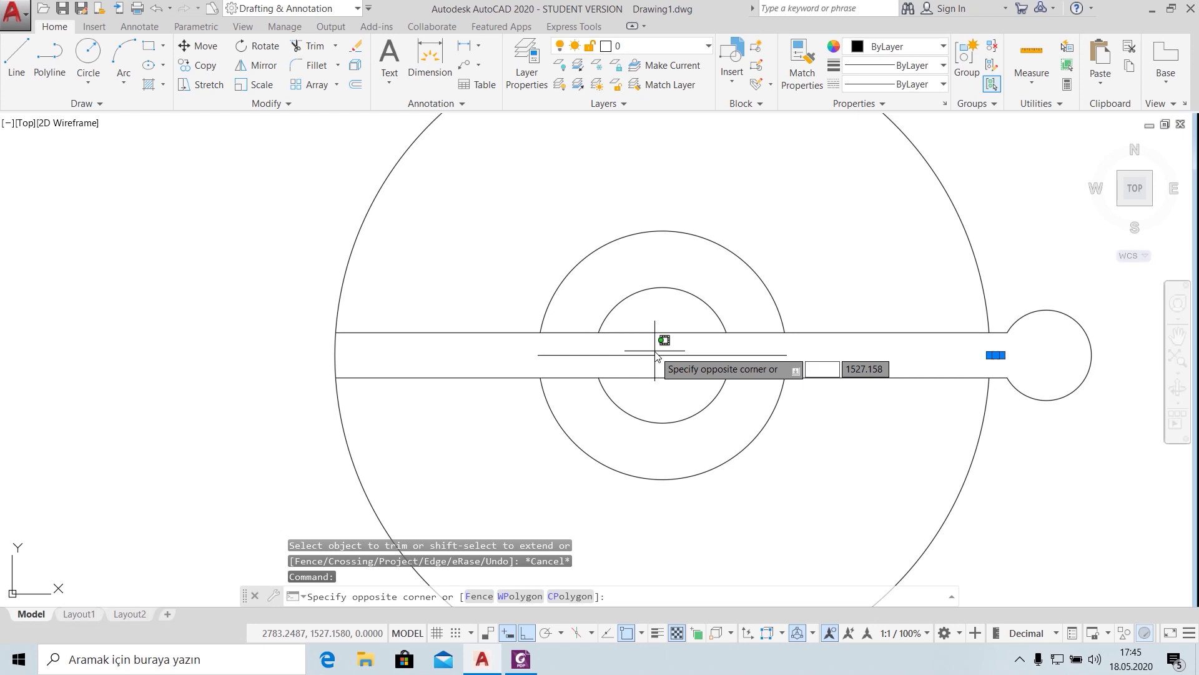
key("Escape")
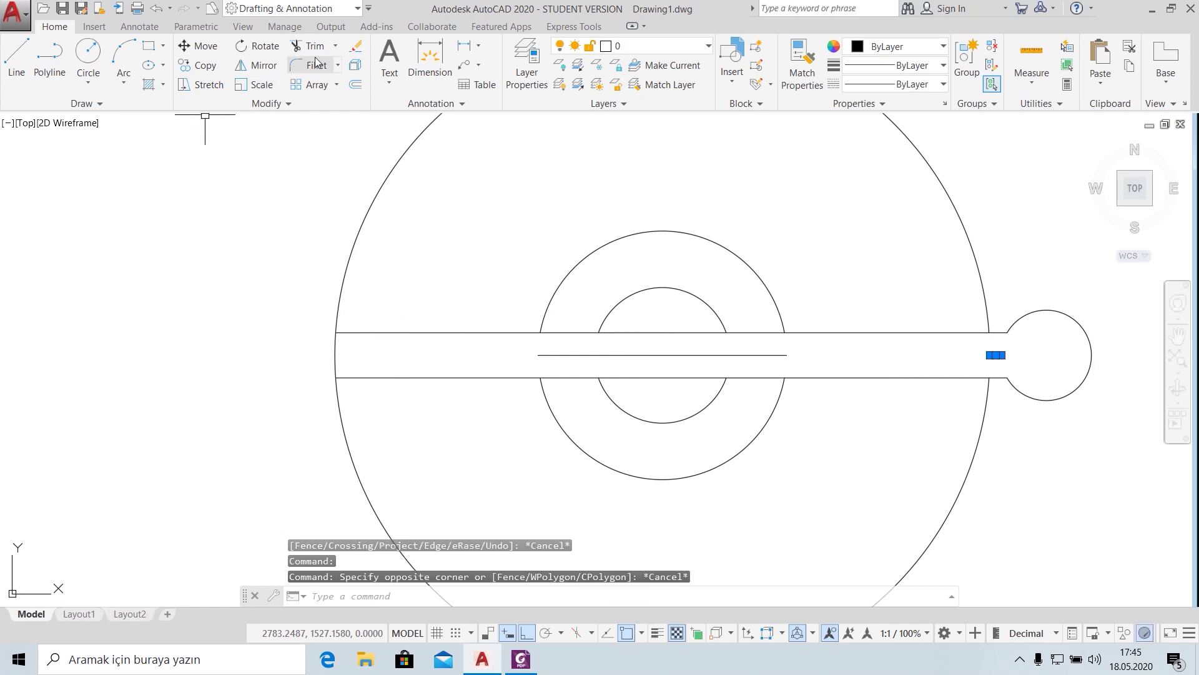
- Trim the big circle's left arc between the slot lines
left_click(316, 50)
right_click(349, 355)
left_click(291, 340)
right_click(282, 340)
key("Escape")
key("Escape")
left_click(316, 47)
key("Return")
left_click(335, 349)
key("Escape")
- Delete the leftover centre line inside the slot
left_click(678, 355)
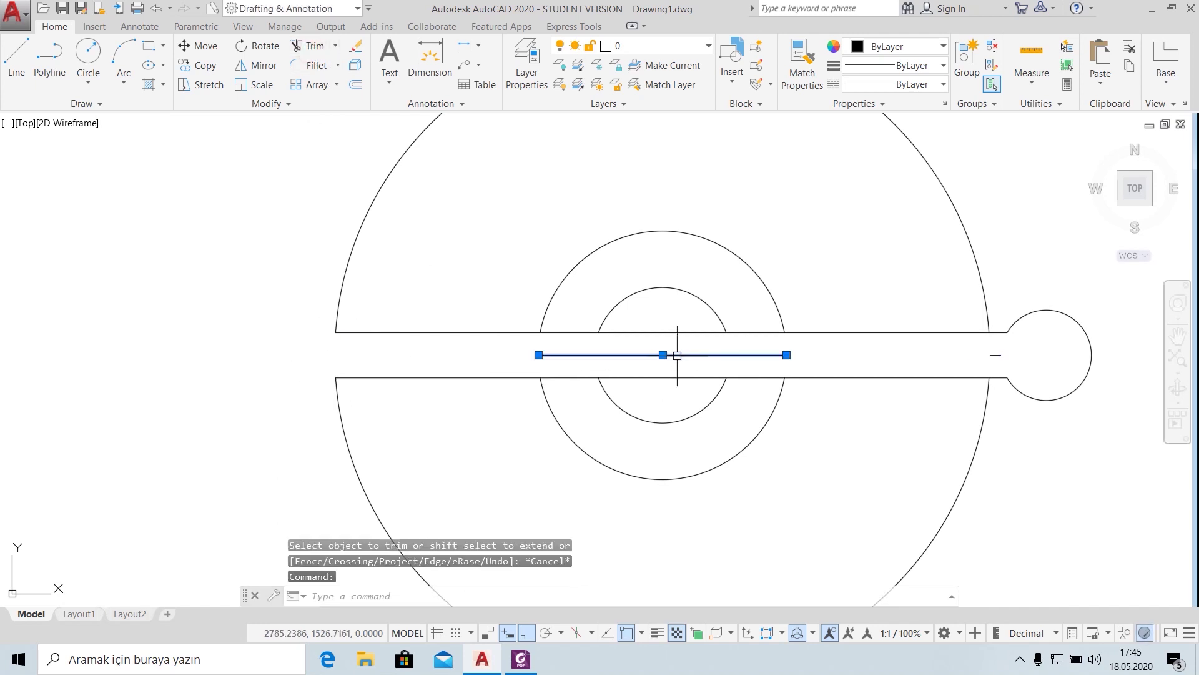
key("Delete")
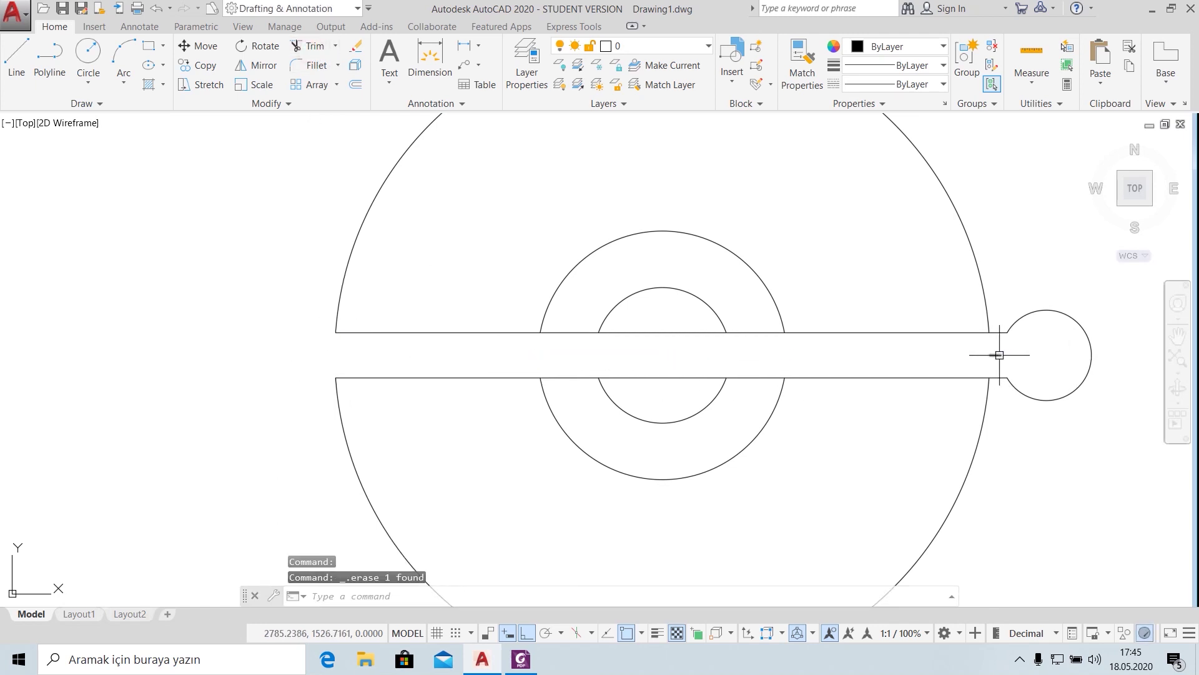
left_click(523, 666)
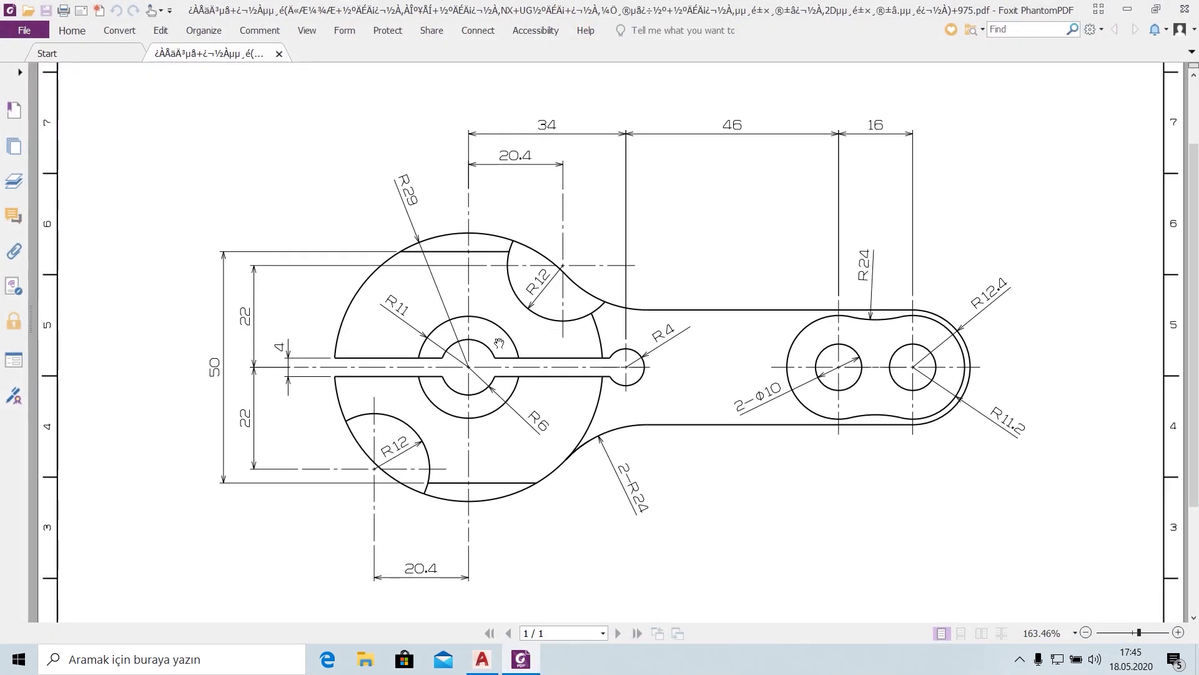
left_click(482, 659)
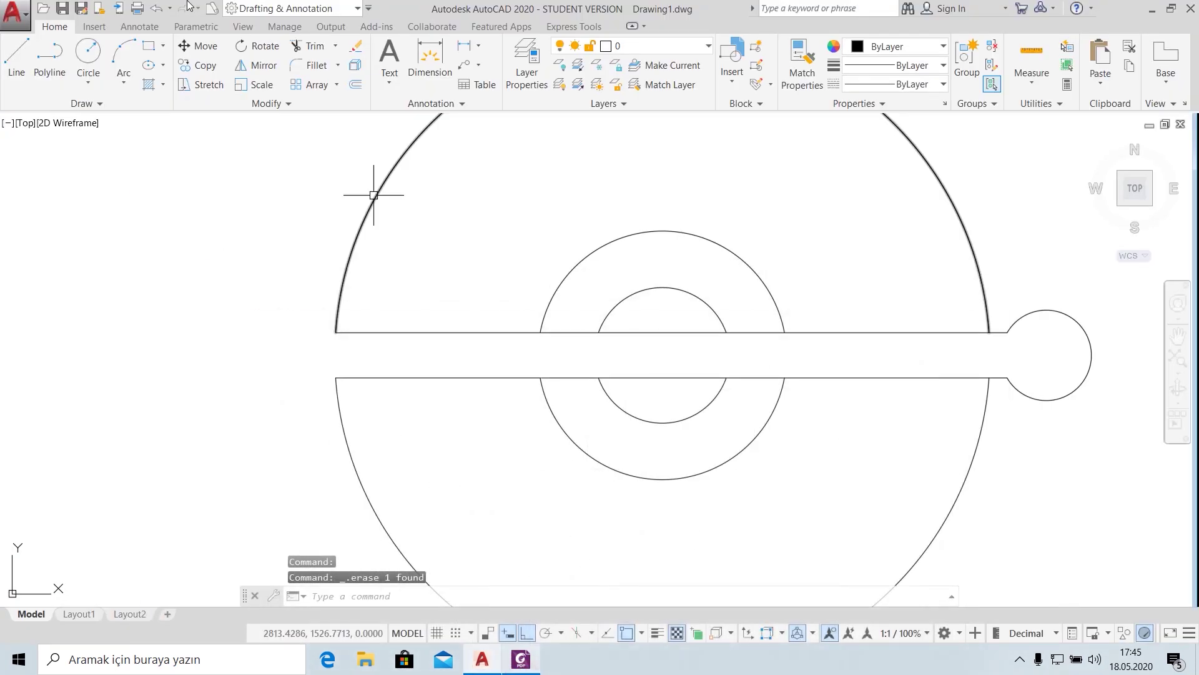
- Trim the top and bottom slot edges inside the inner radius-6 circle
left_click(300, 50)
key("Return")
left_click(669, 332)
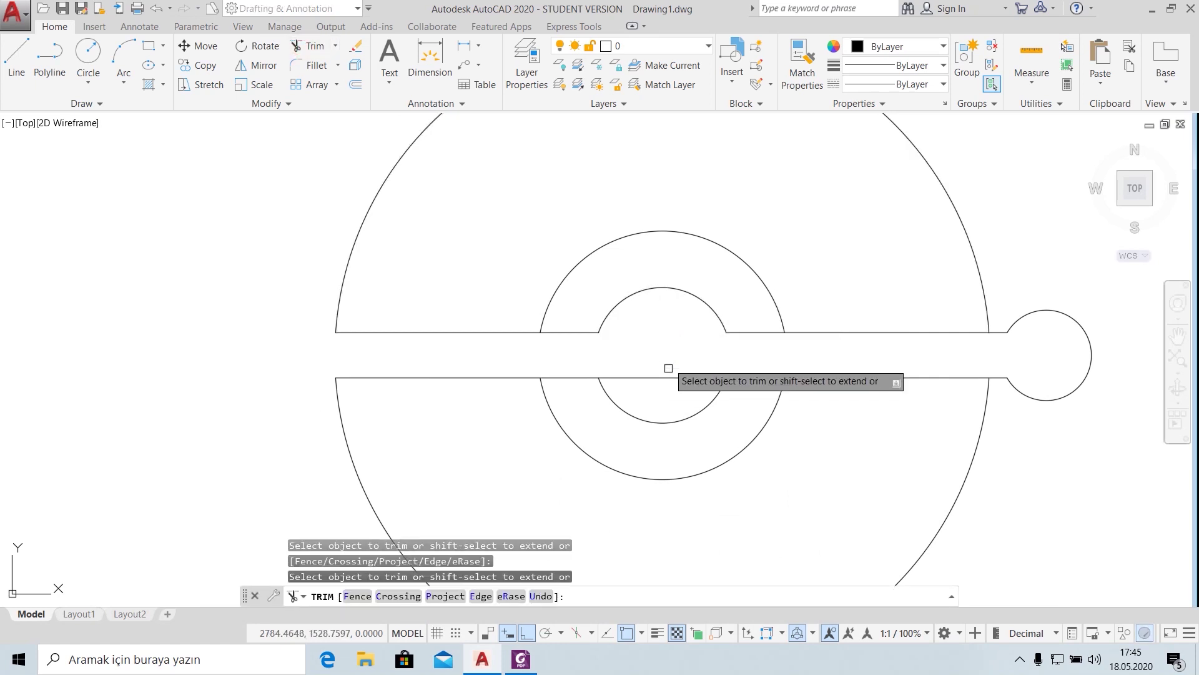
left_click(668, 378)
key("Escape")
scroll(667, 377, "down", 2)
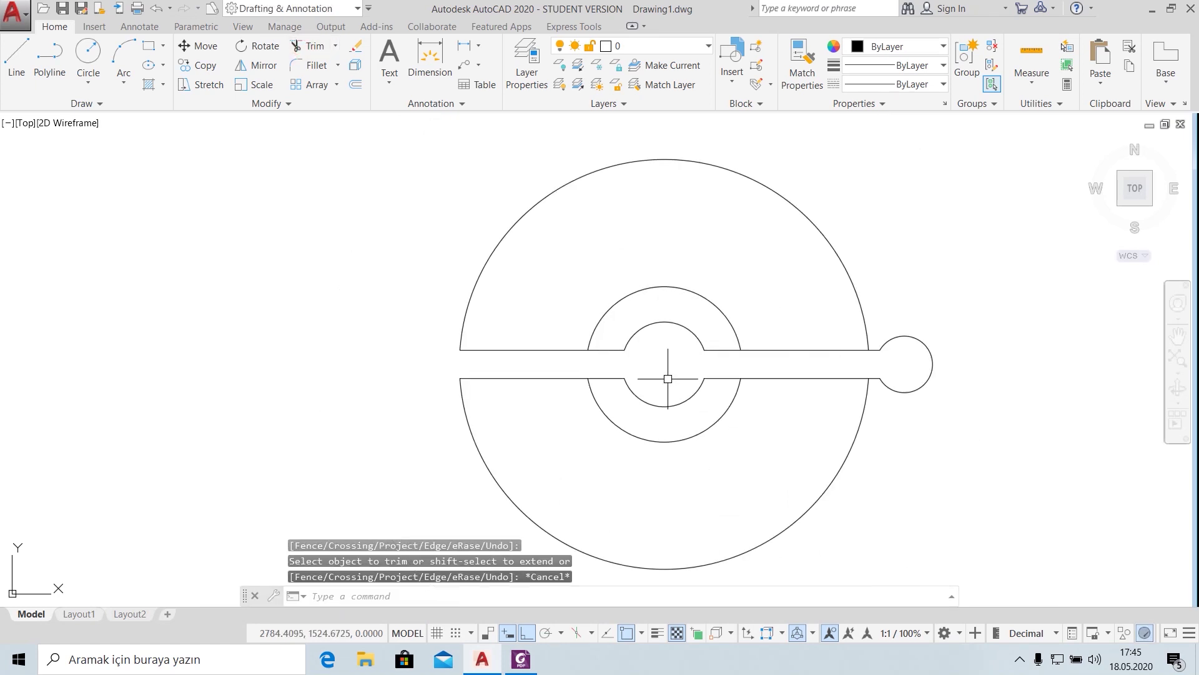
left_click(528, 668)
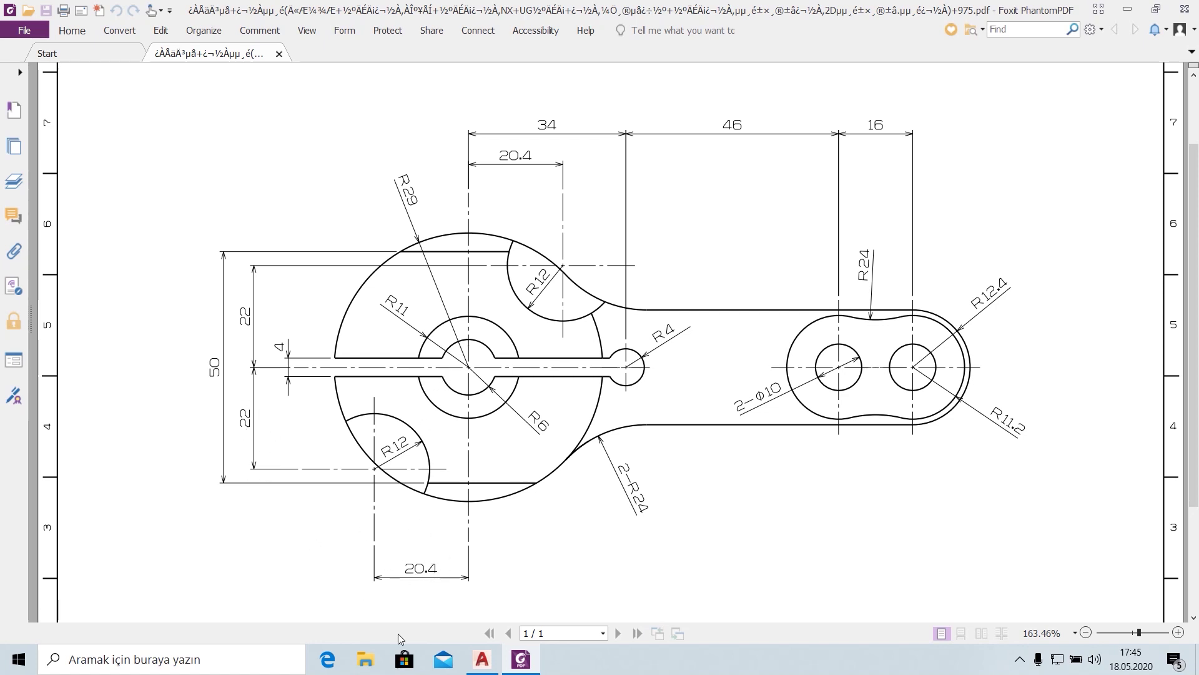
left_click(482, 659)
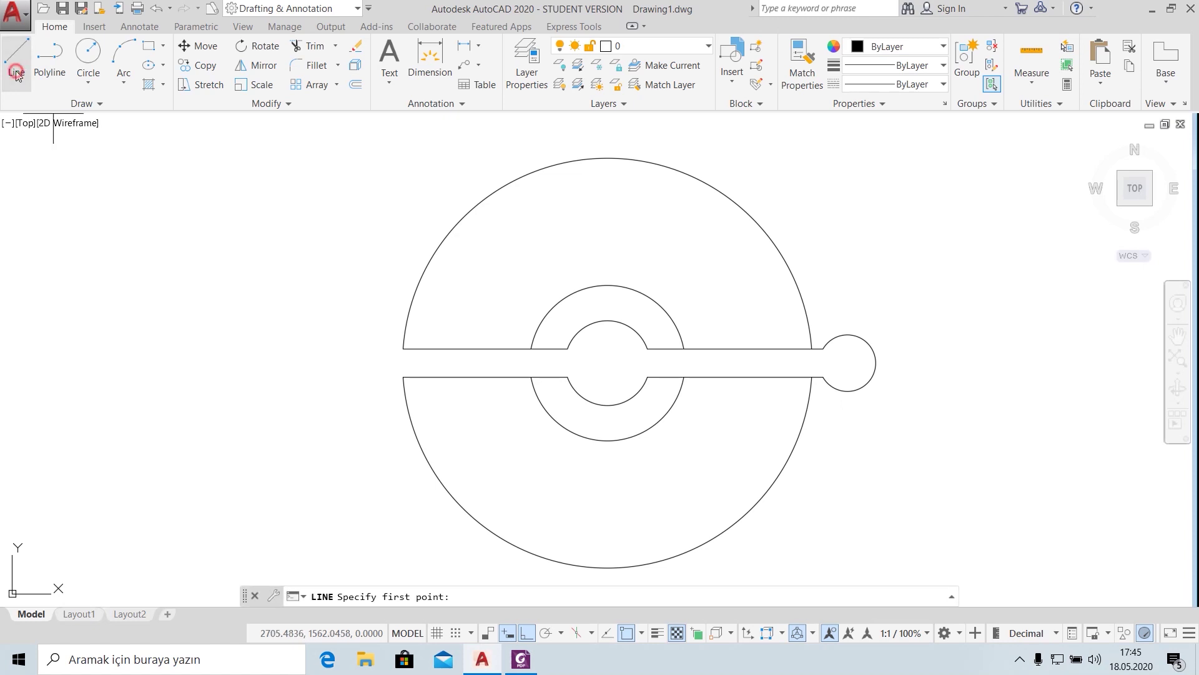
- Draw an R12 circle centred 22 below and 20.4 left of the hub centre
left_click(16, 73)
left_click(88, 82)
left_click(118, 108)
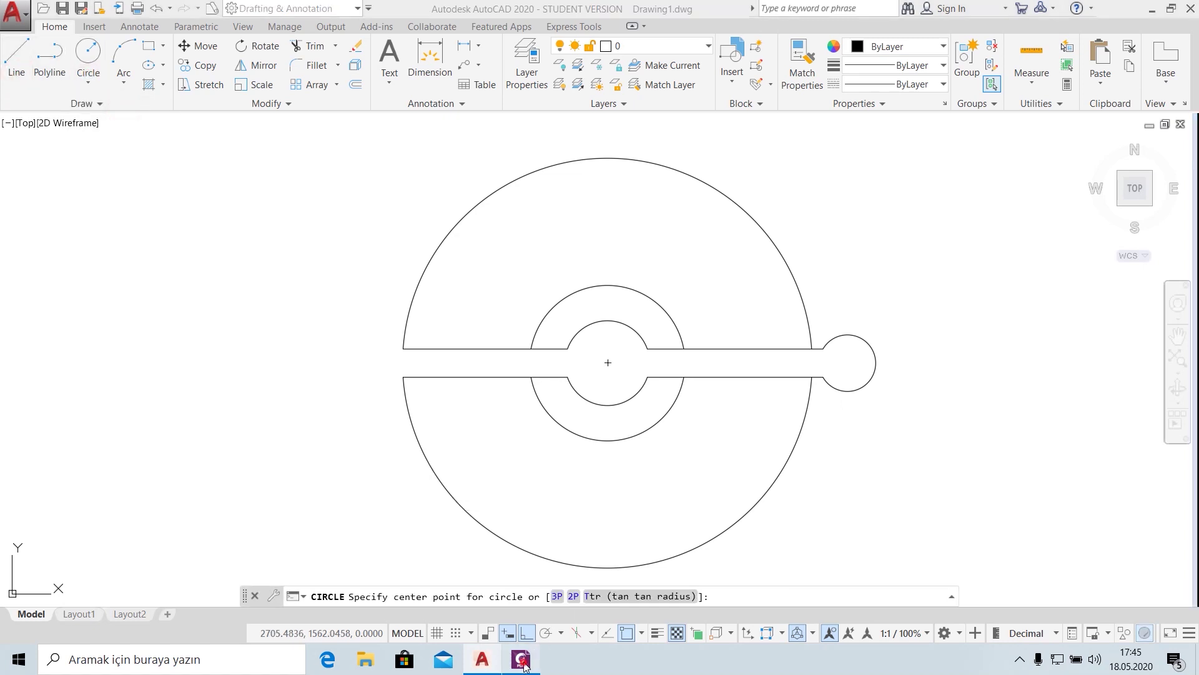
left_click(524, 665)
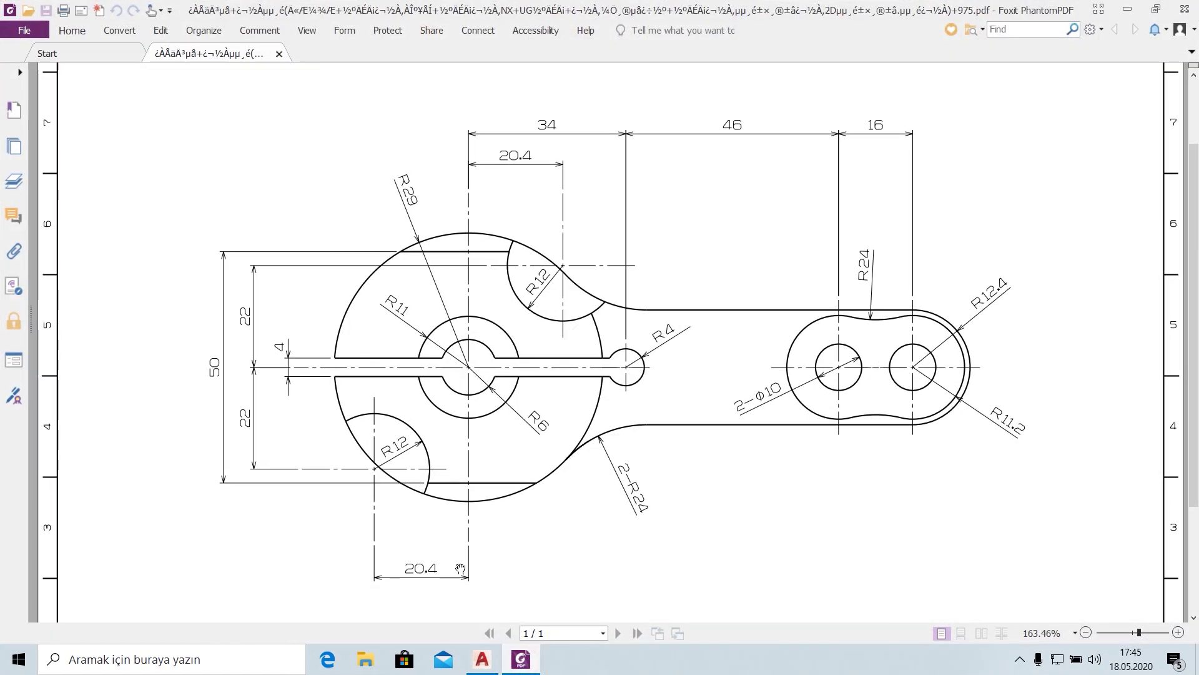
left_click(520, 664)
type("t")
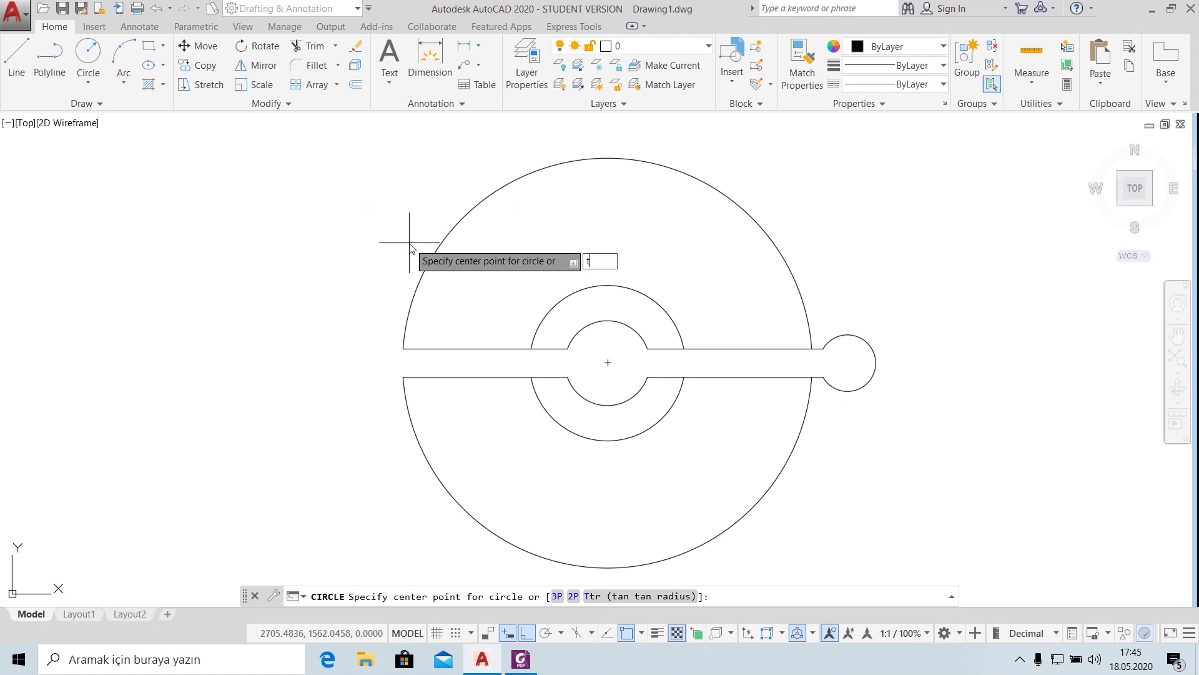
type("k")
key("Return")
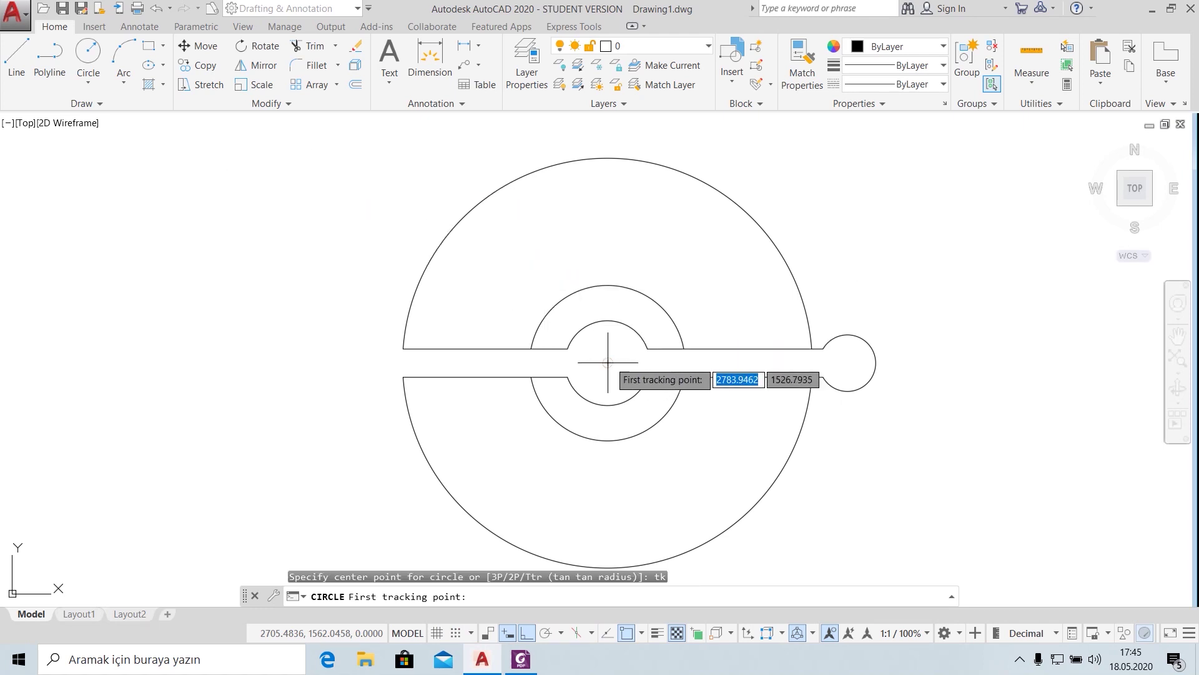
left_click(608, 363)
type("22")
key("Return")
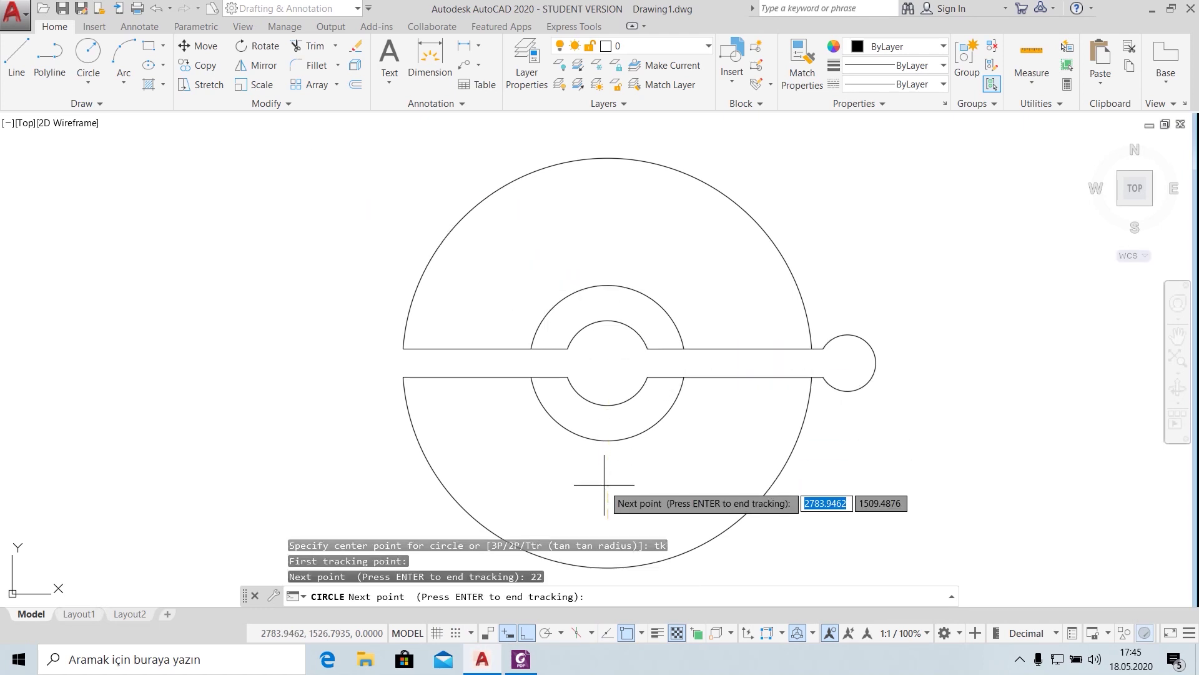
scroll(692, 495, "down", 2)
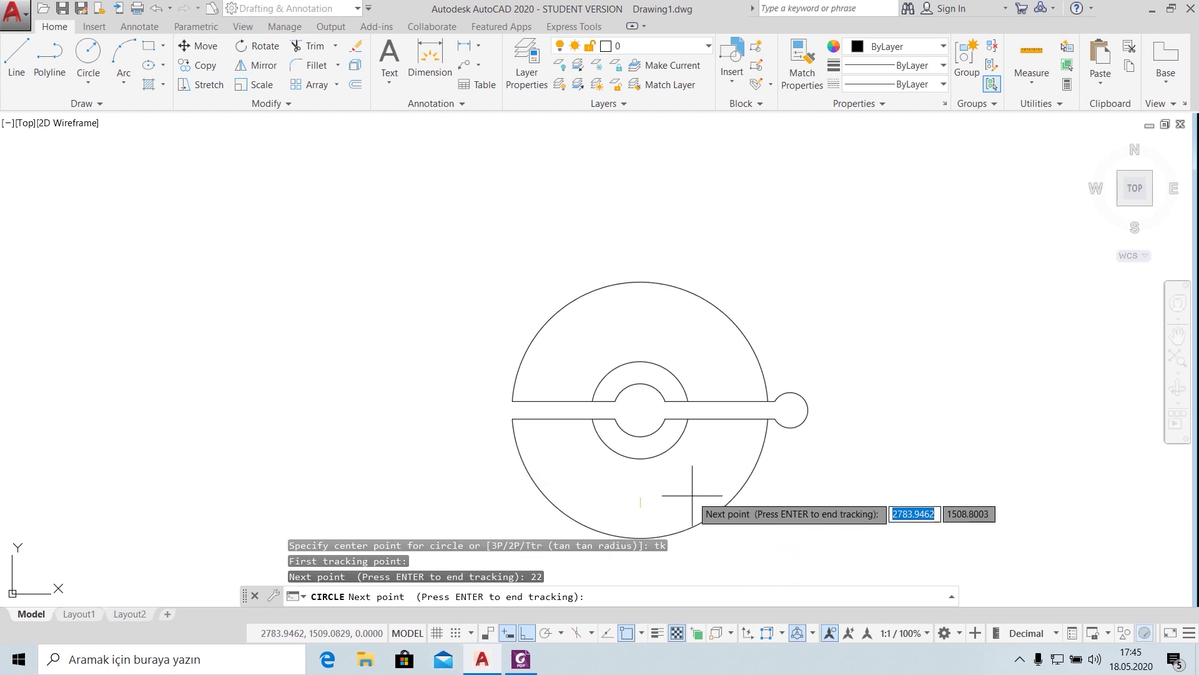
scroll(648, 438, "up", 5)
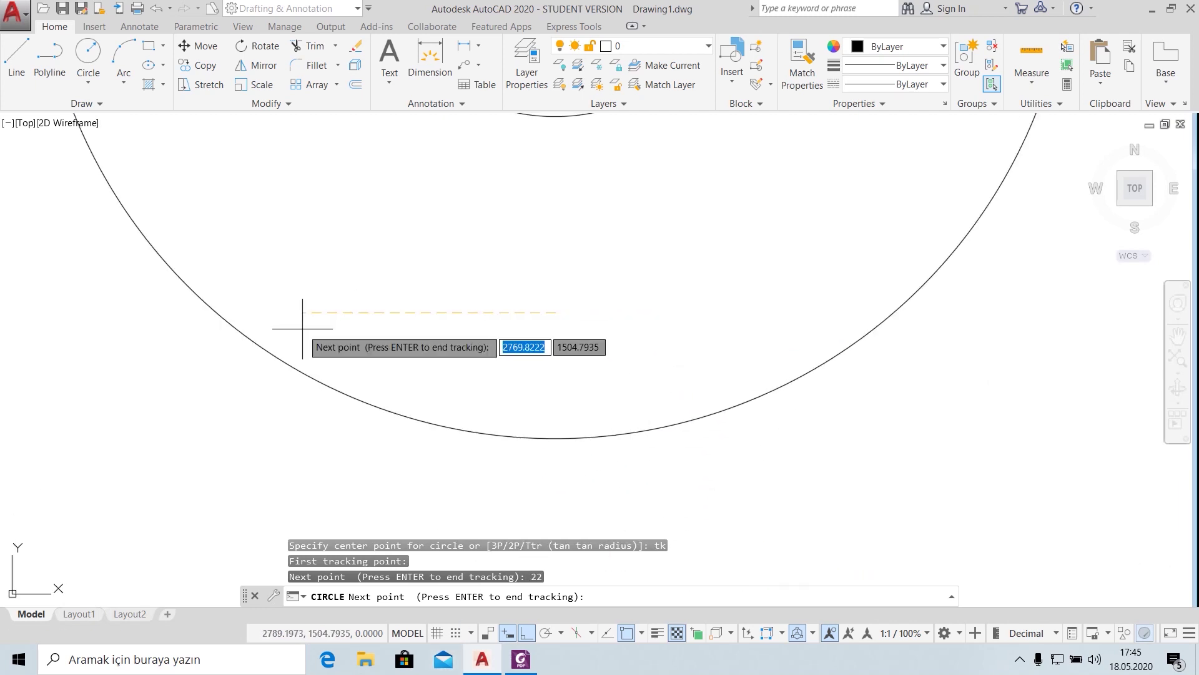
type("20")
key("Return")
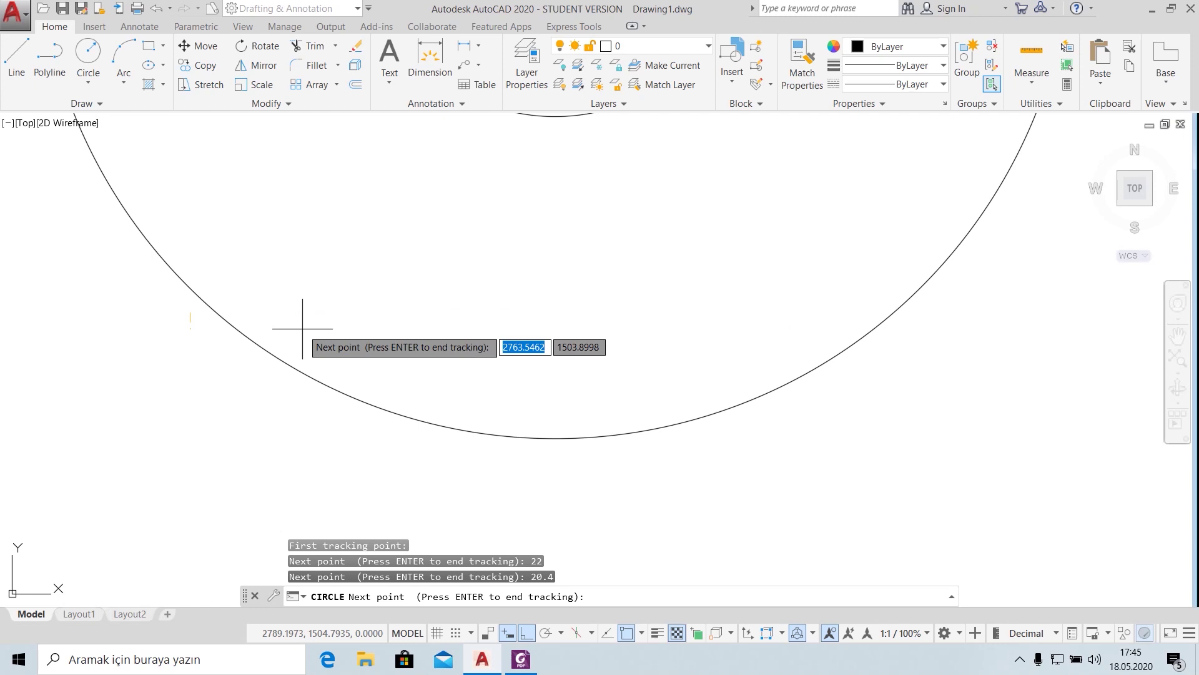
key("Return")
type("12")
key("Return")
- Trim away the R12 circle's portion outside the big circle
scroll(367, 294, "down", 2)
scroll(402, 276, "down", 1)
left_click(309, 46)
key("Return")
left_click(268, 326)
scroll(537, 338, "down", 2)
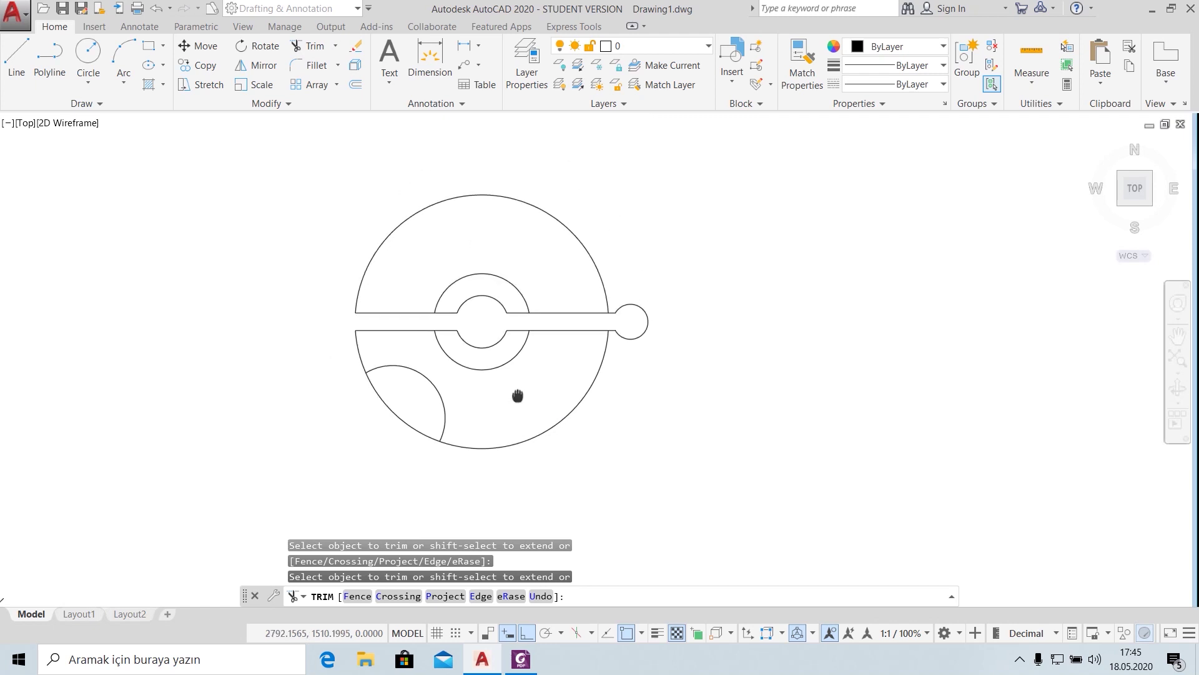
left_click(522, 659)
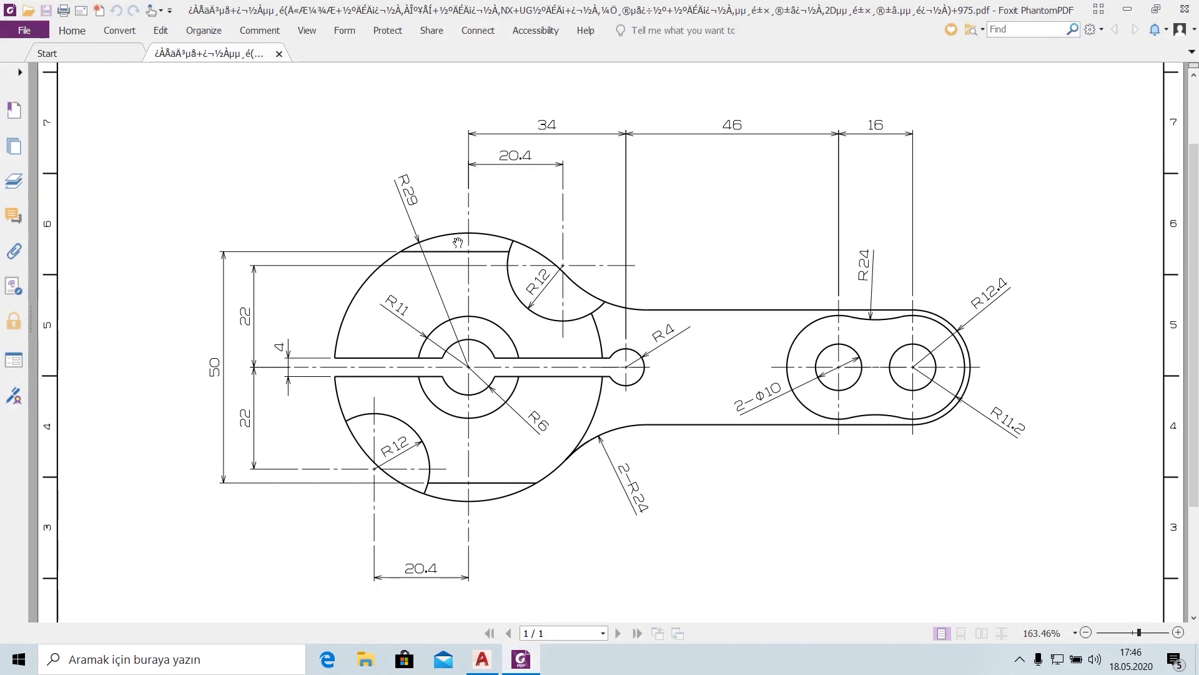
left_click(482, 659)
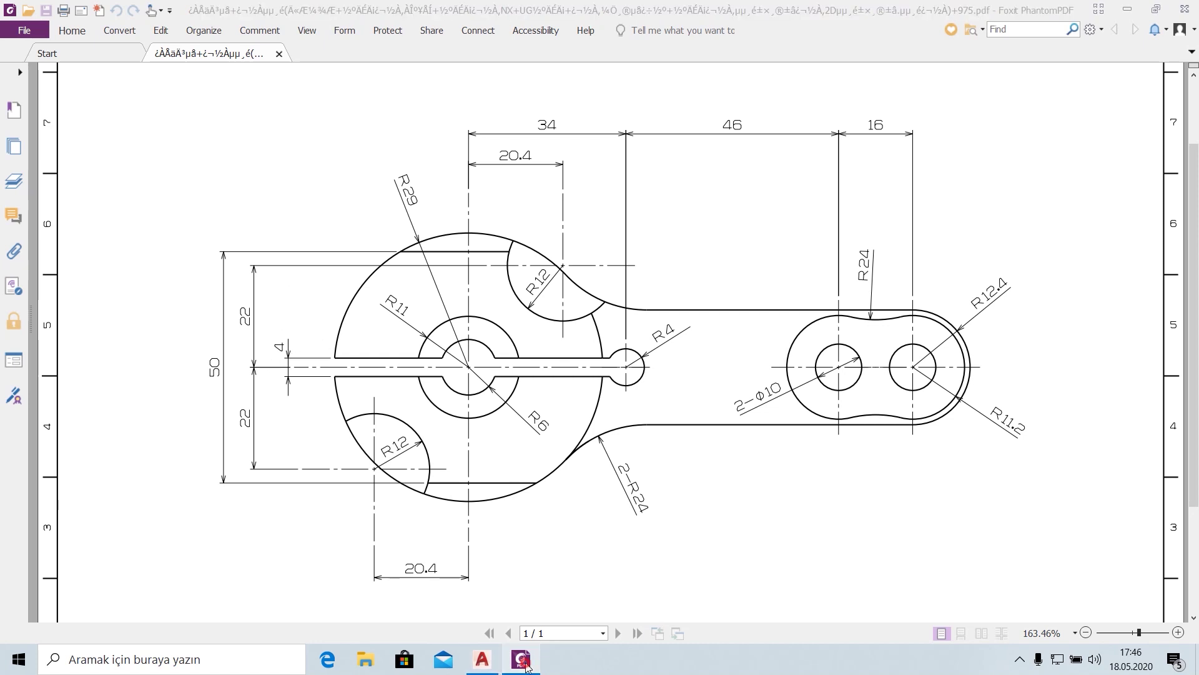
left_click(92, 74)
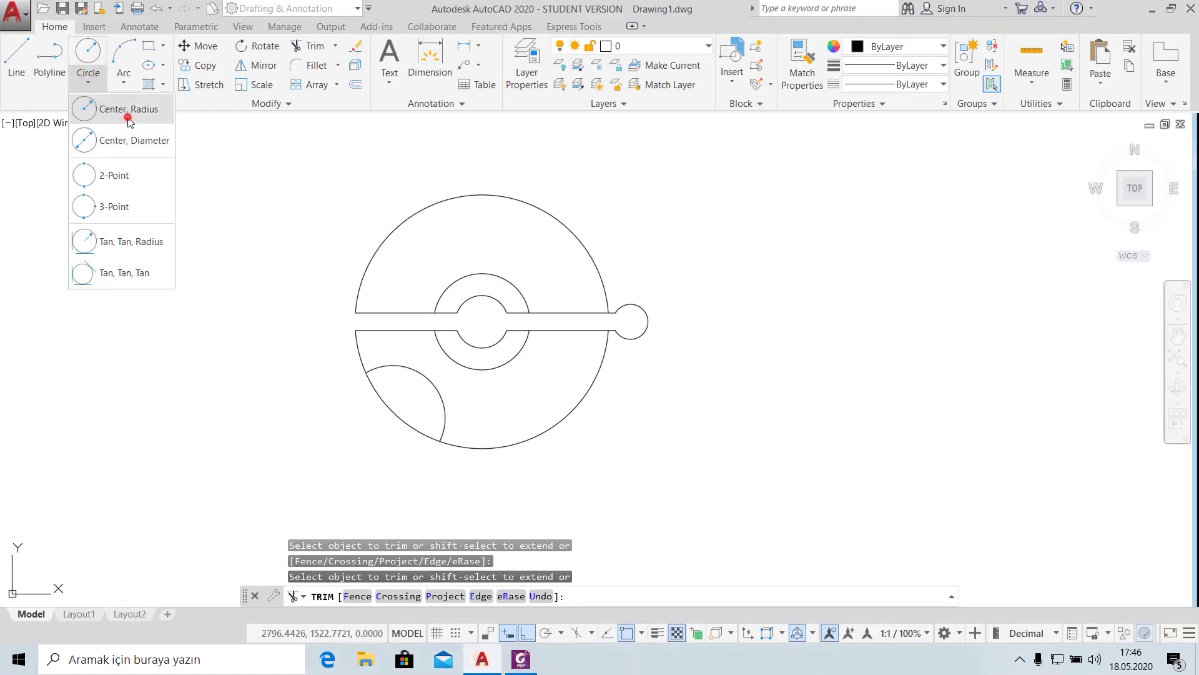
- Draw an R12 circle offset 22 up and 20.4 horizontally from the hub centre
left_click(103, 107)
type("tk")
key("Return")
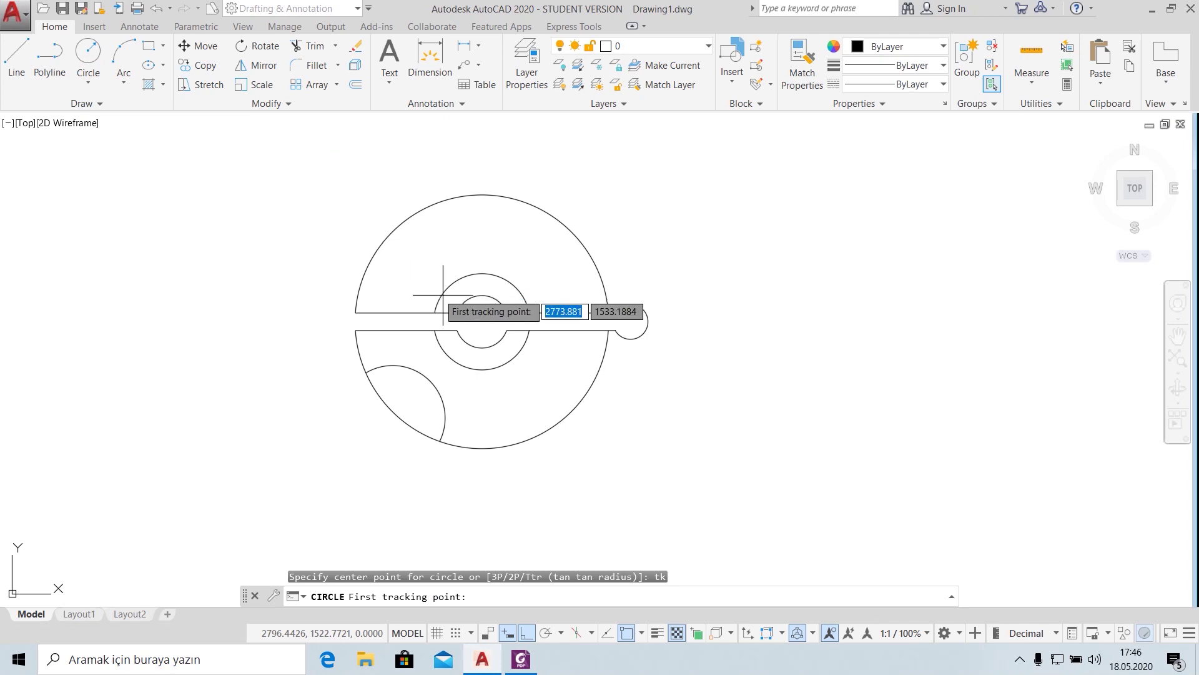
left_click(482, 321)
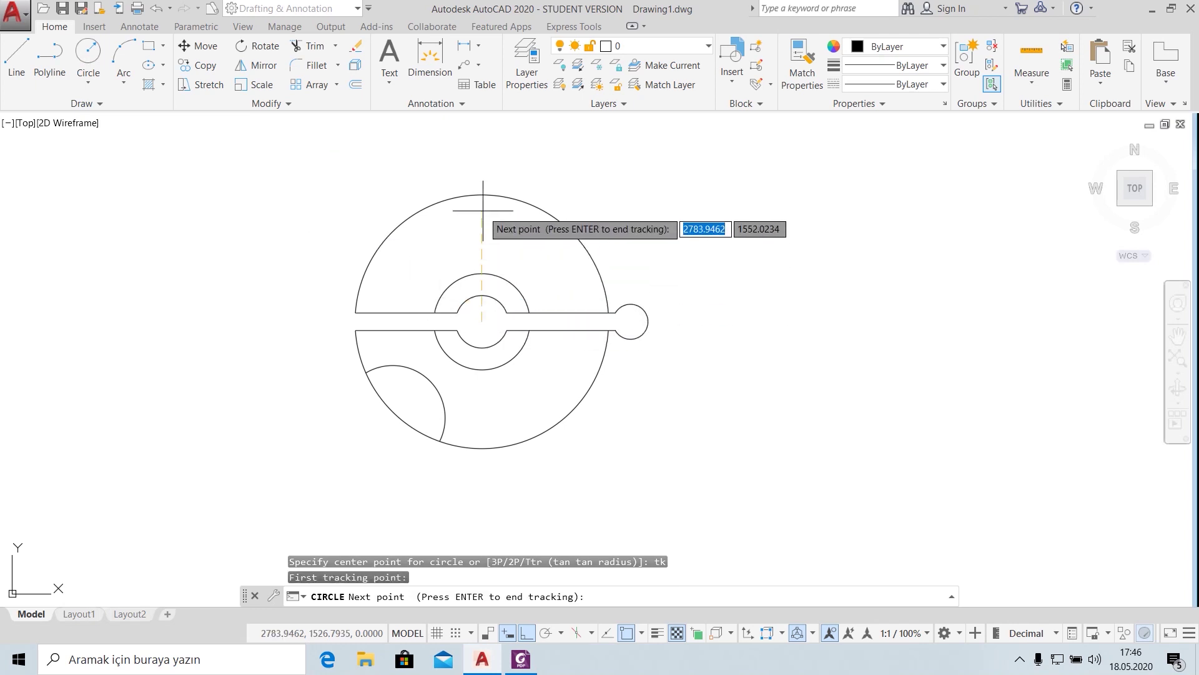
type("22")
key("Return")
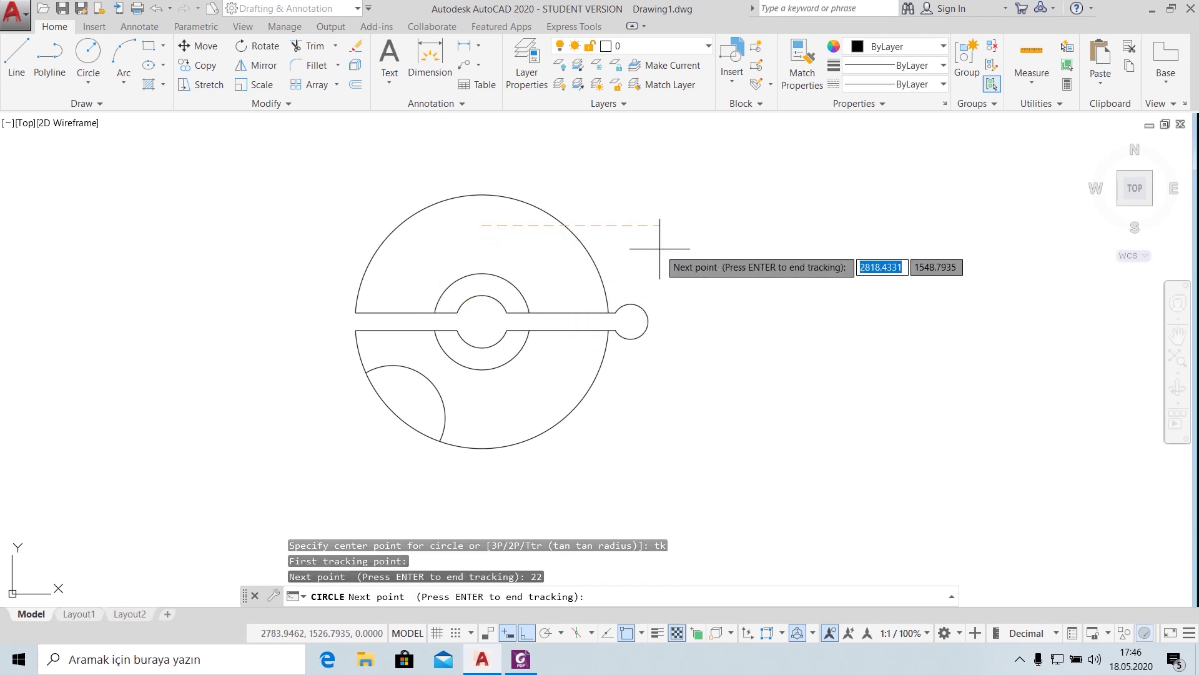
type("20.4")
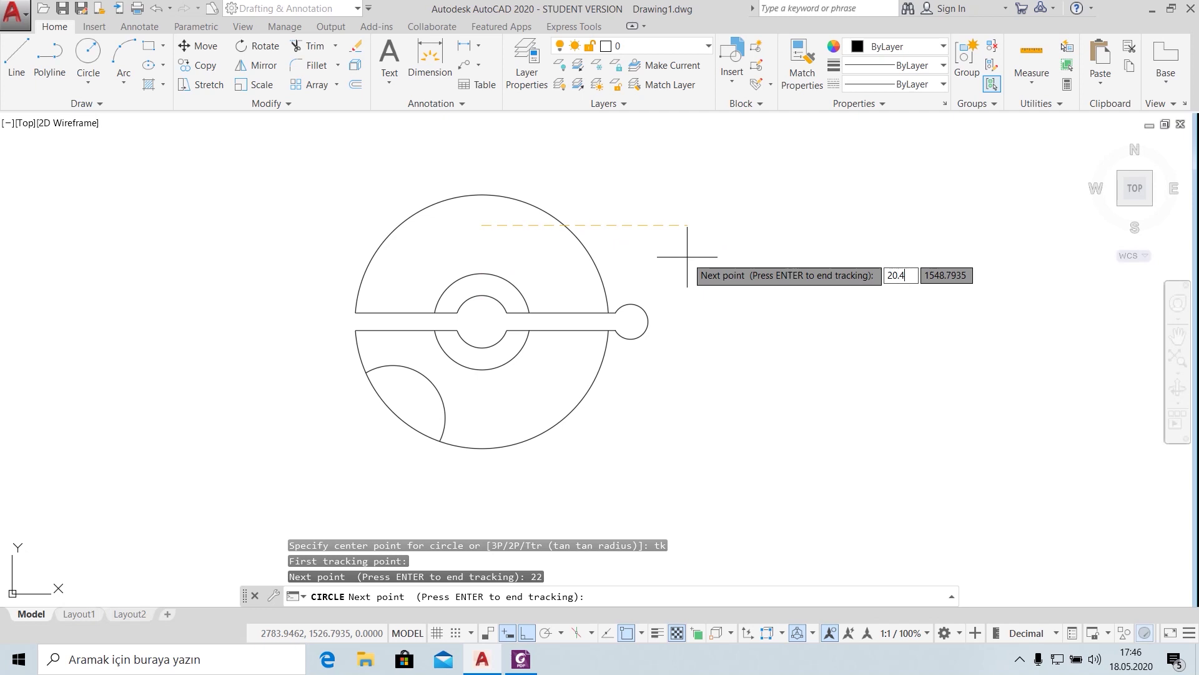
key("Return")
key("Return")
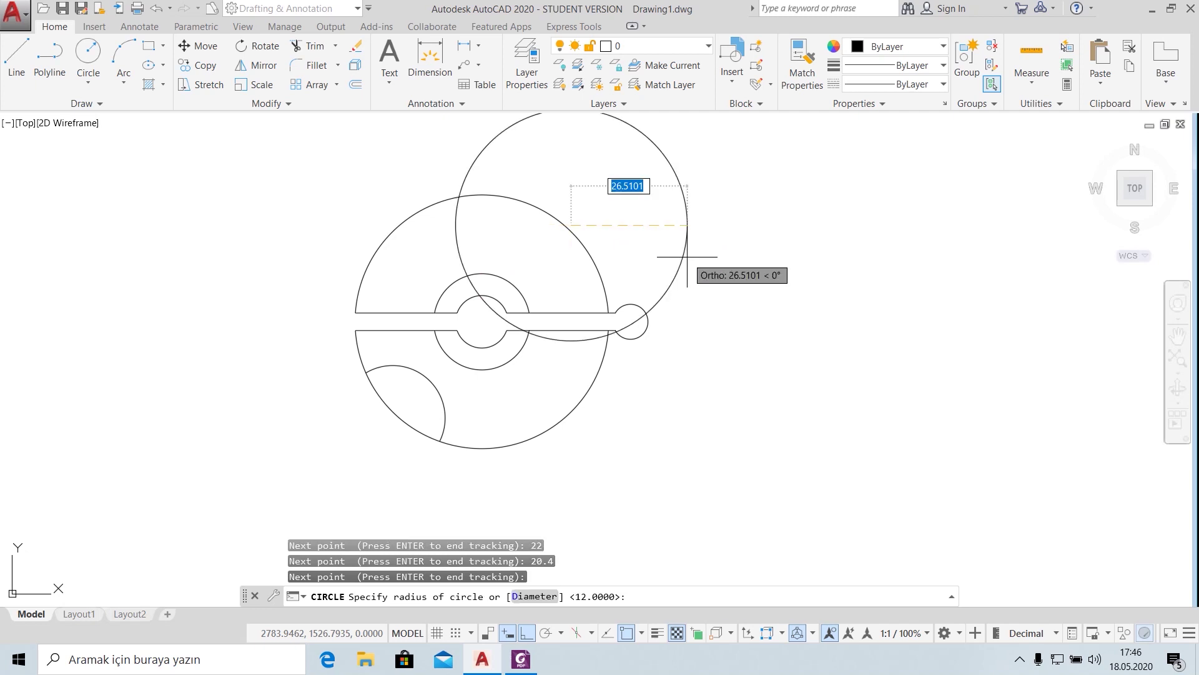
type("12")
key("Return")
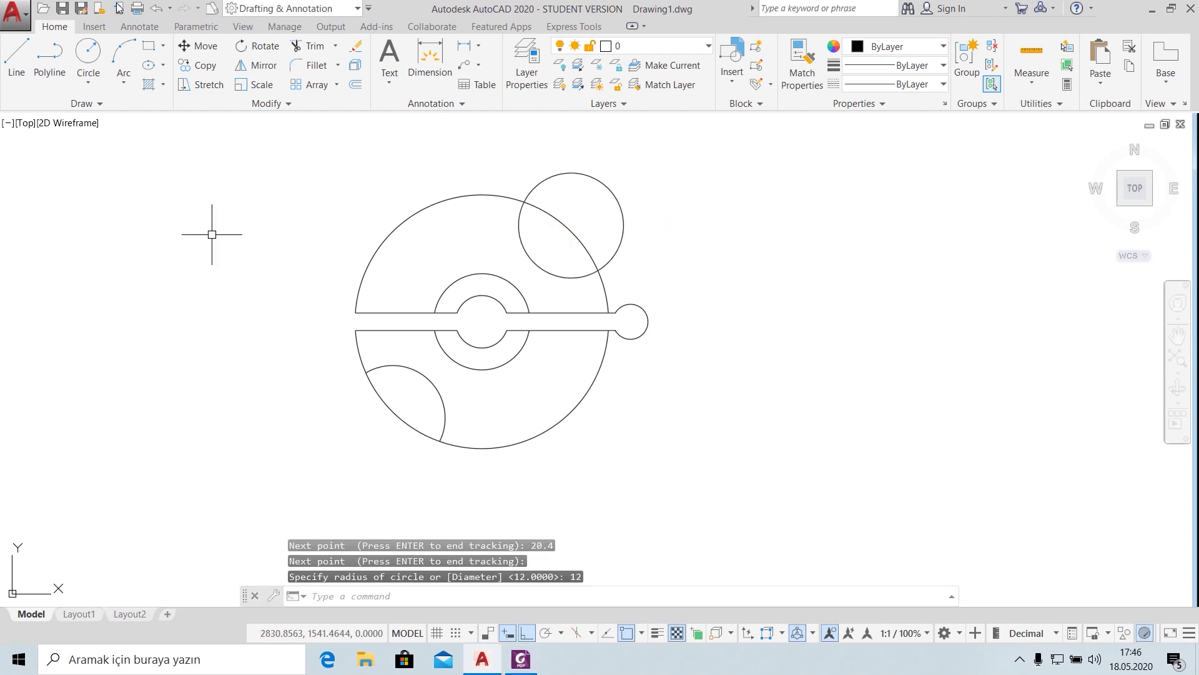
- Trim the upper R12 circle's excess arcs using all edges as cutting edges
left_click(300, 47)
key("Return")
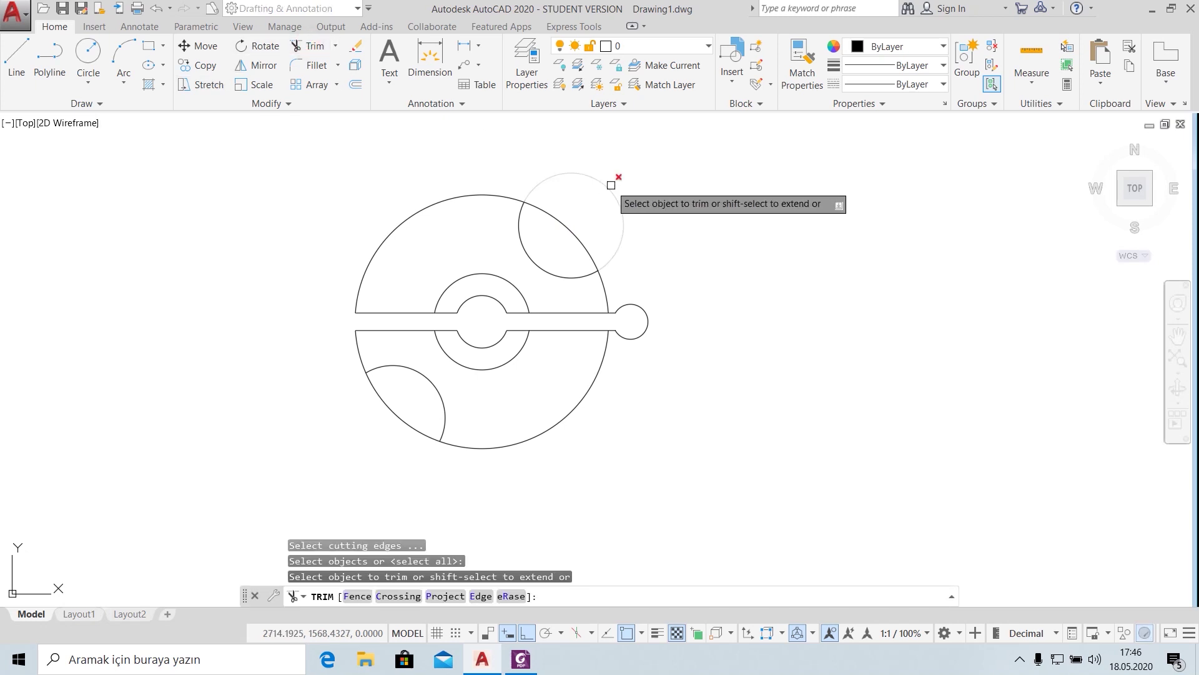
left_click(521, 659)
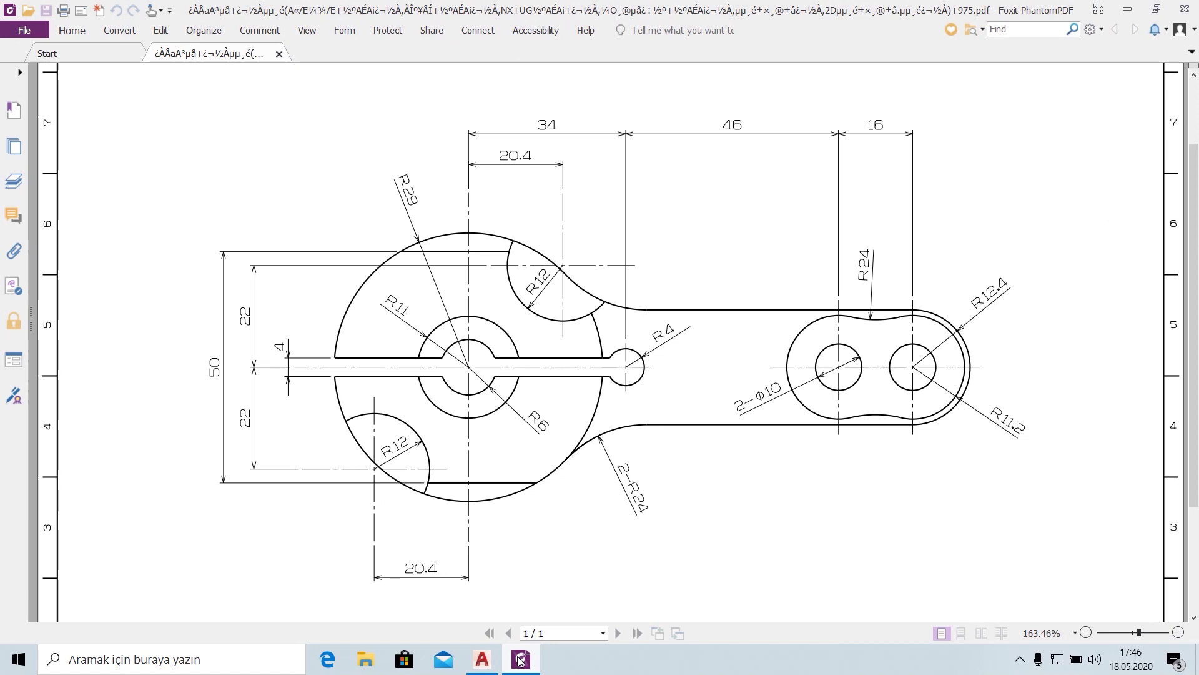
left_click(521, 659)
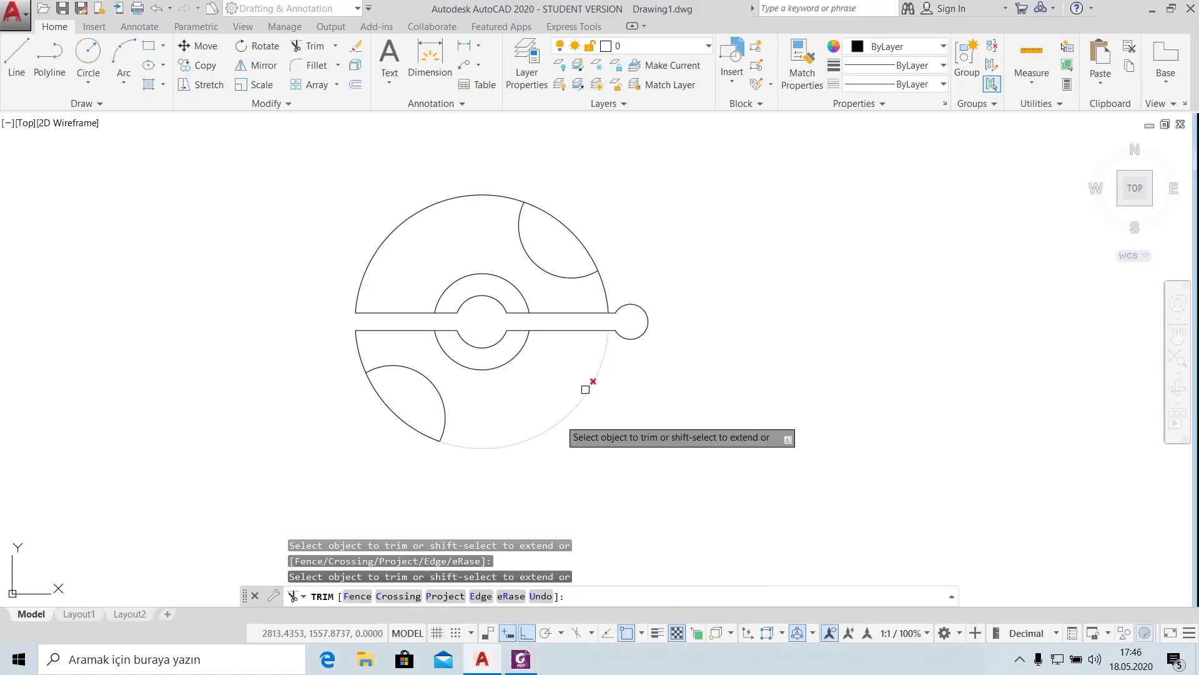
key("Escape")
middle_click_drag(625, 410, 553, 431)
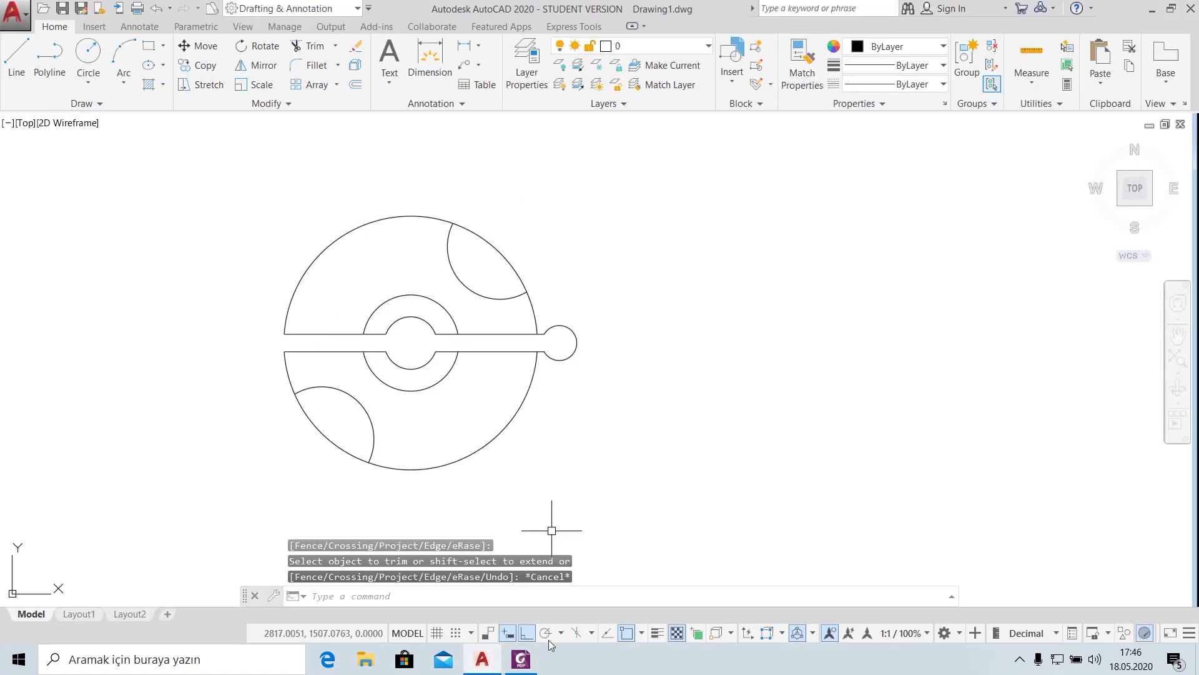
left_click(535, 661)
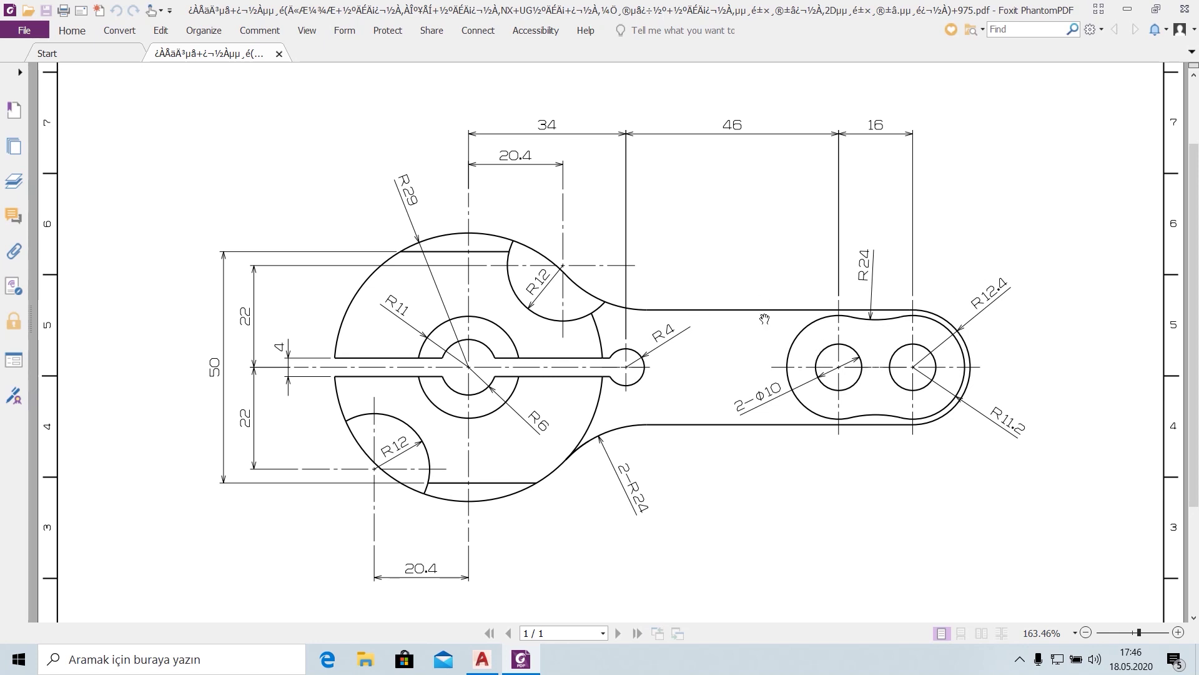
mouse_move(521, 658)
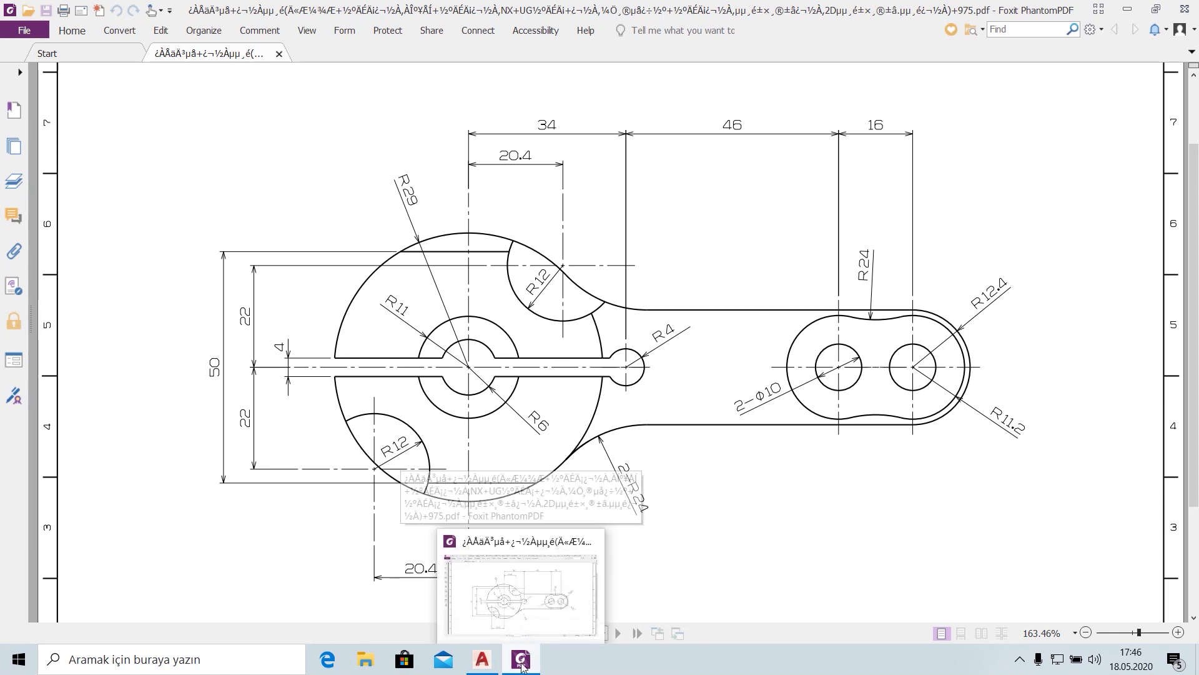
- Draw a horizontal line running right from the small circle's centre
left_click(482, 659)
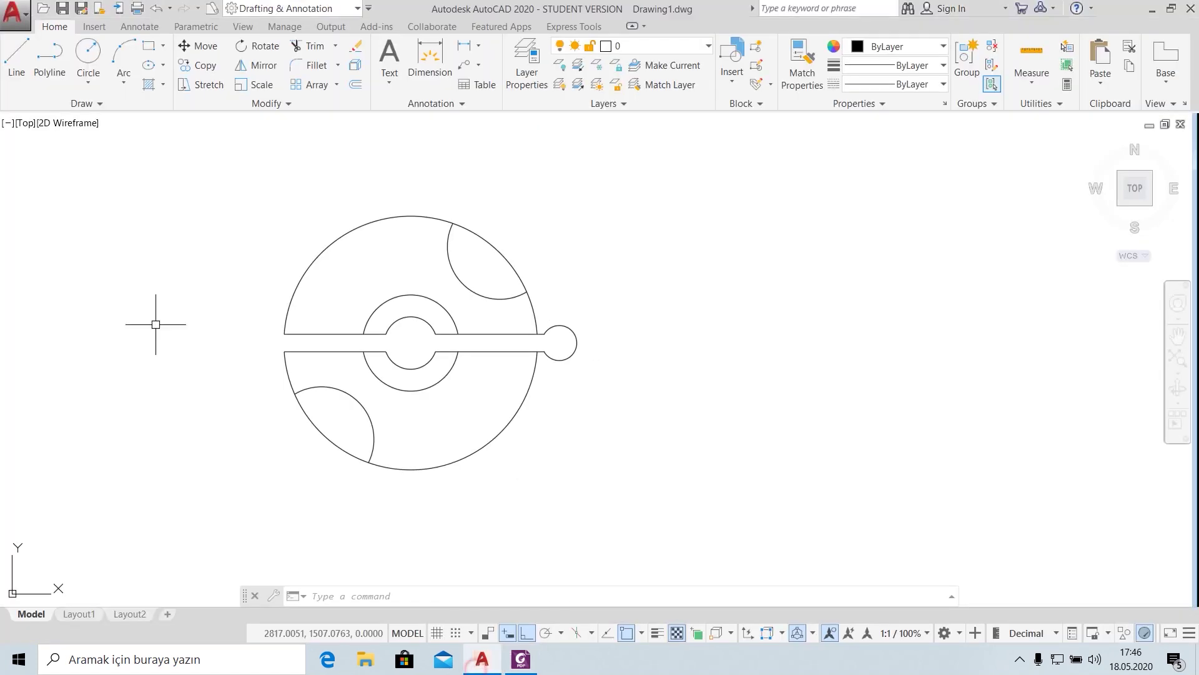
left_click(16, 60)
left_click(560, 325)
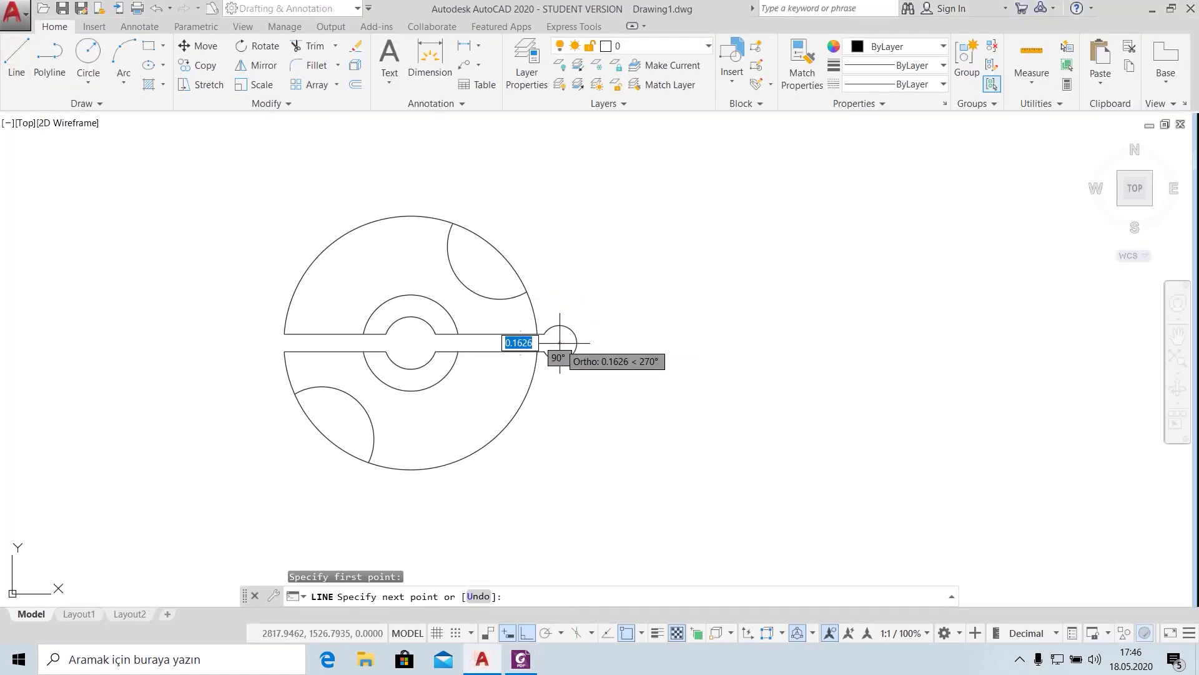
key("Escape")
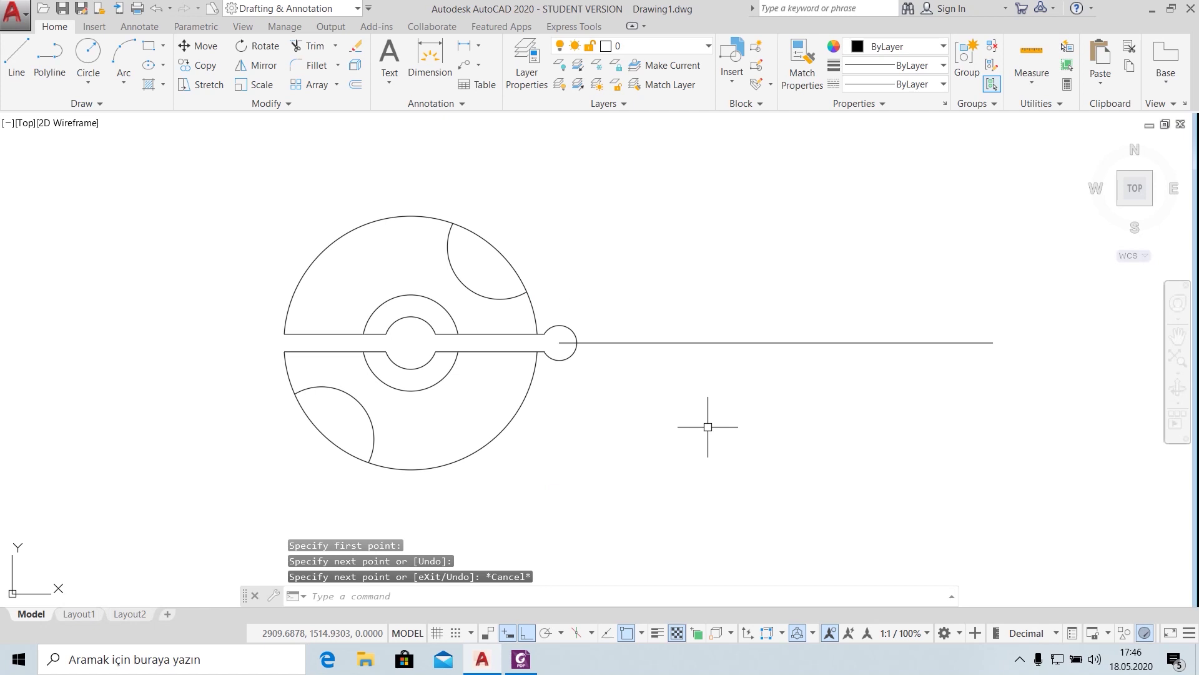
- Offset the line 12.4 above and below, then bring up the reference PDF
type("o")
key("Return")
type("12.4")
key("Return")
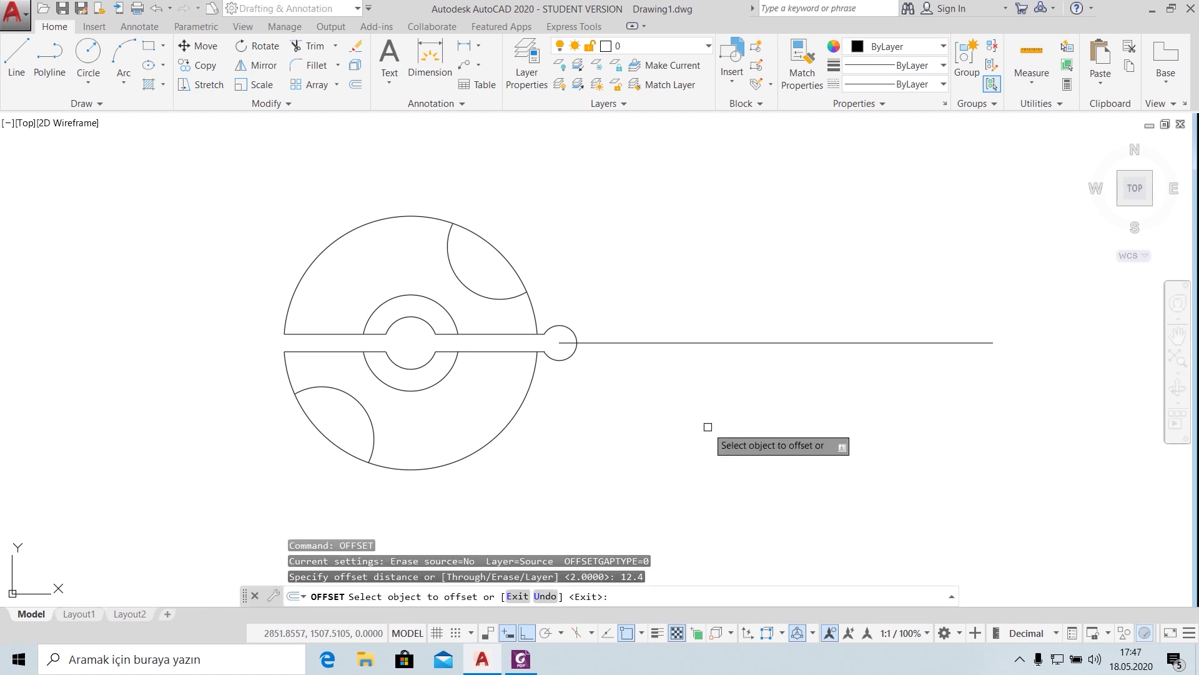
left_click(697, 342)
left_click(681, 298)
left_click(691, 342)
left_click(690, 405)
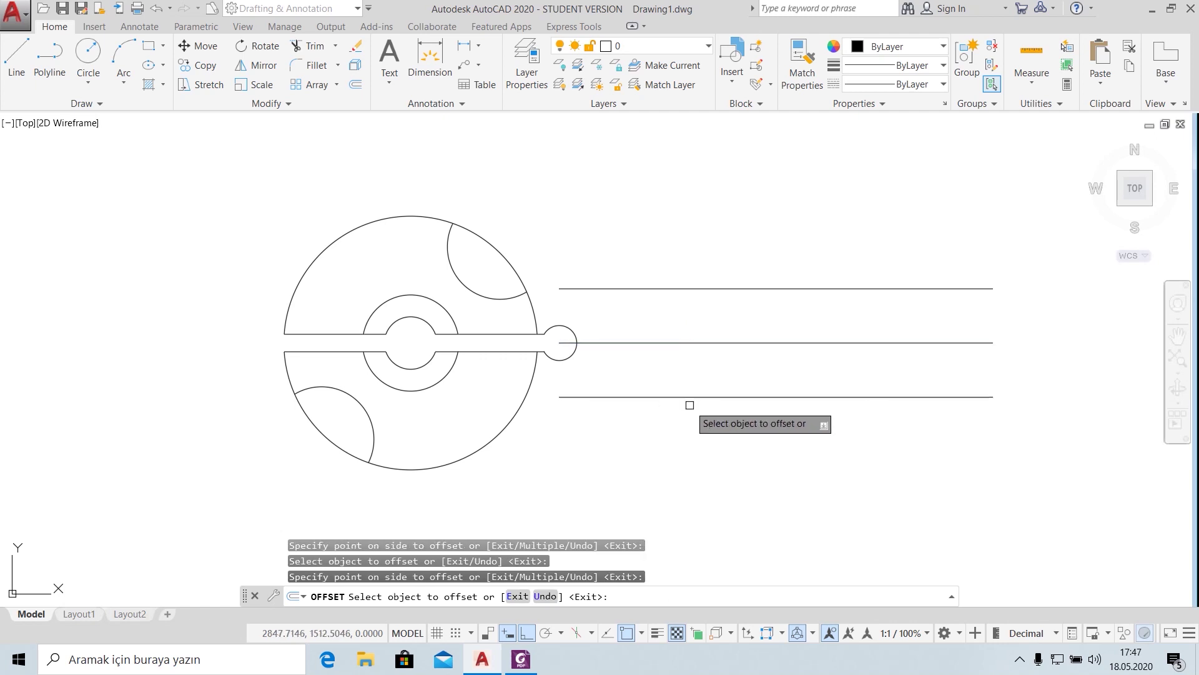
key("Escape")
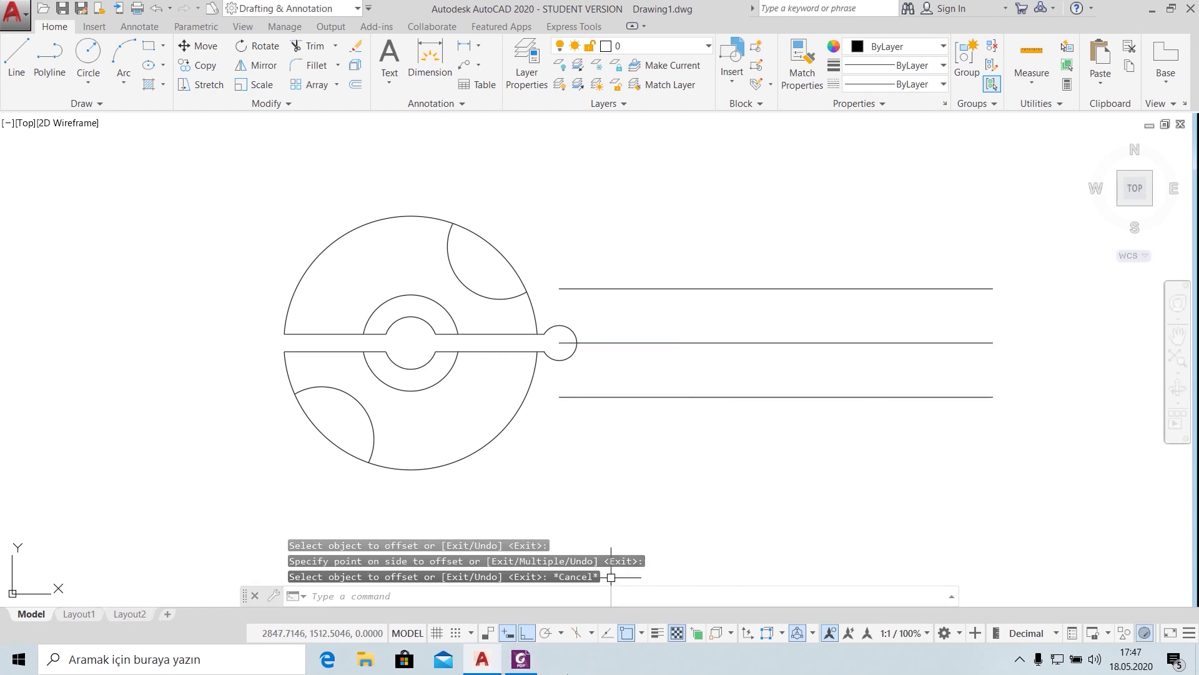
left_click(520, 659)
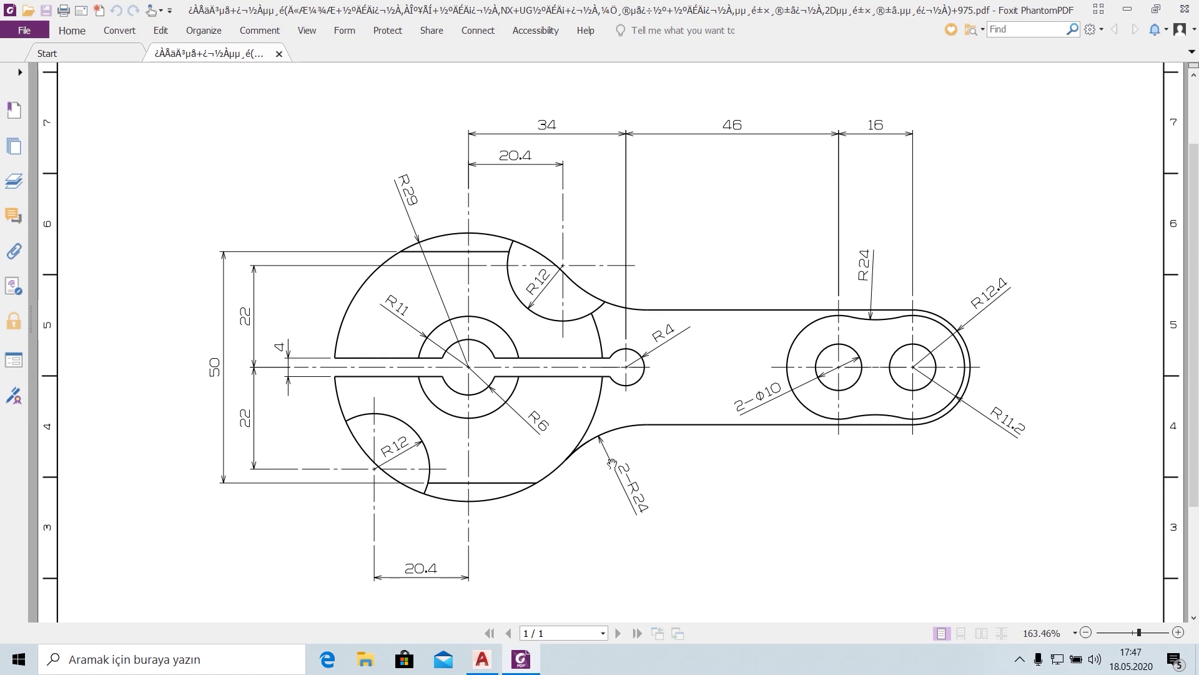
- Add R24 circles tangent to the outer circle and the lower and upper lines
left_click(482, 659)
left_click(88, 82)
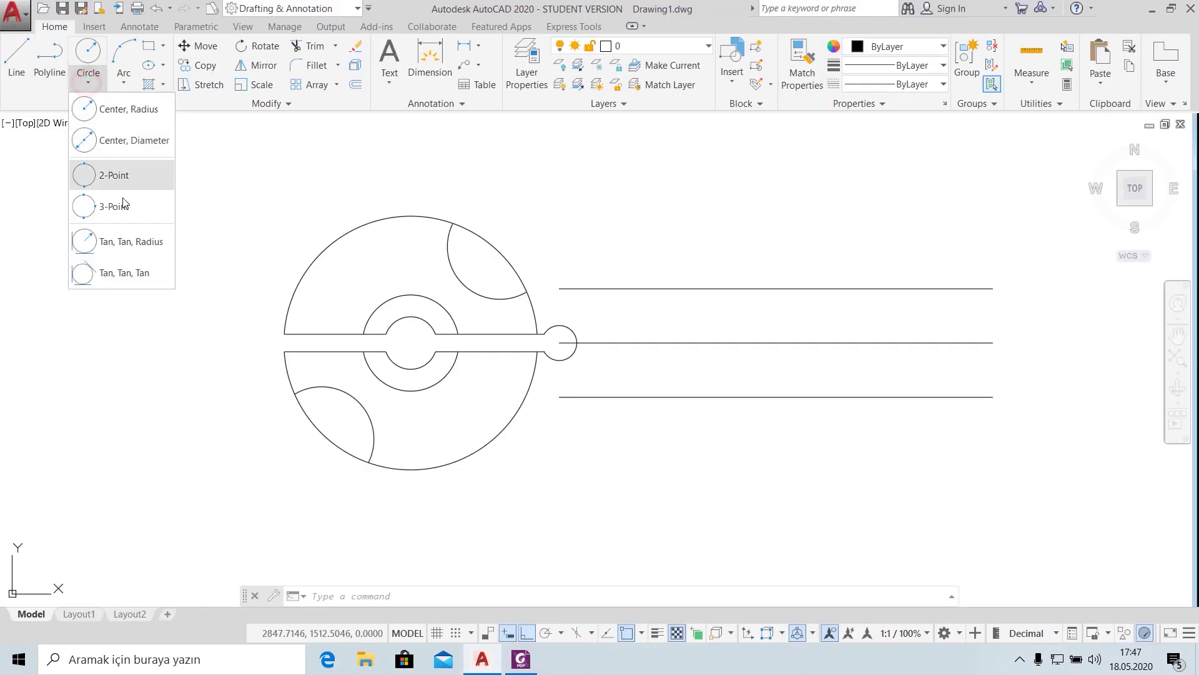
left_click(131, 243)
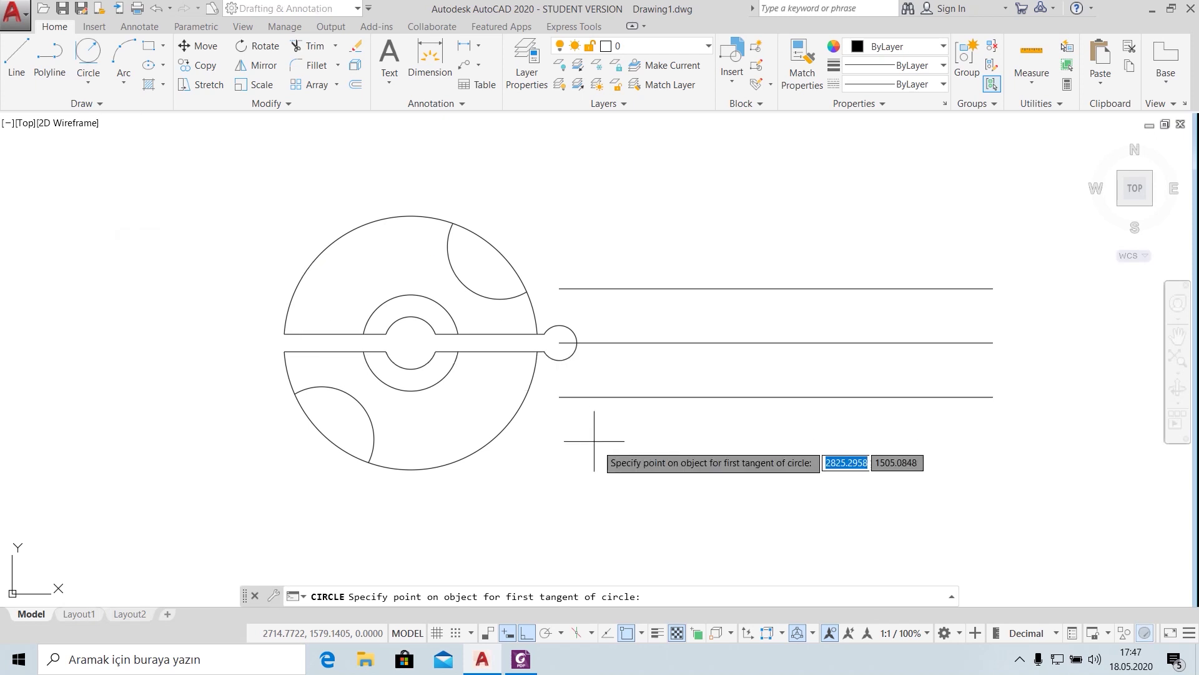
left_click(503, 428)
left_click(570, 399)
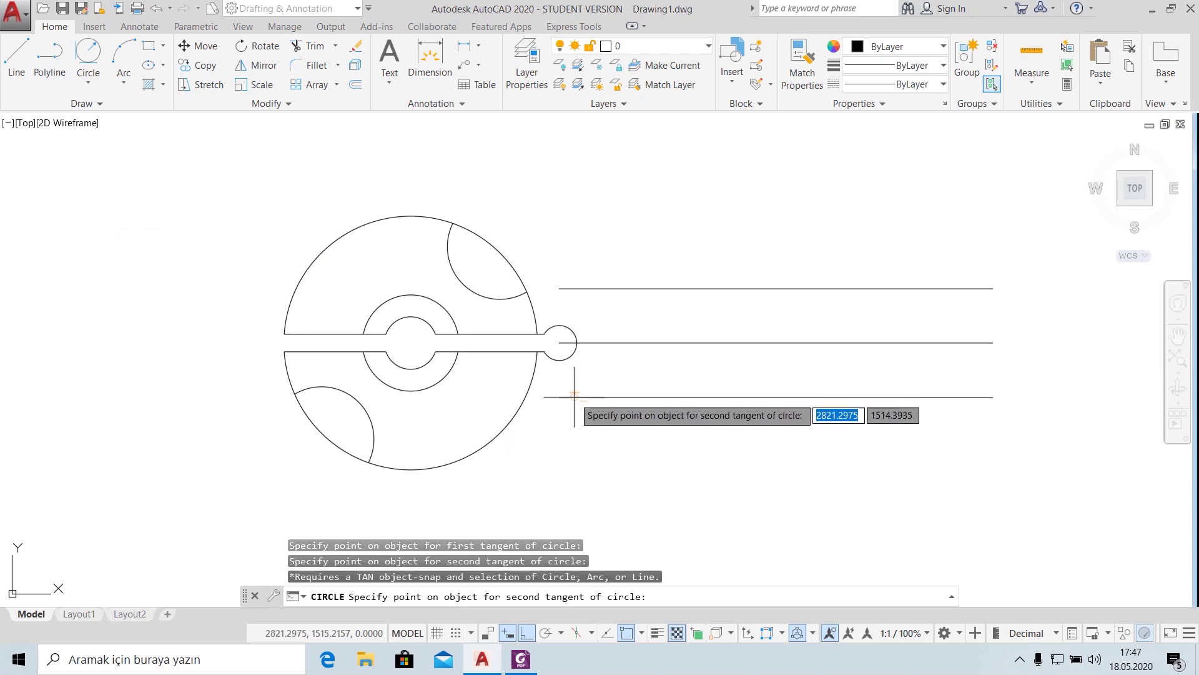
type("24")
key("Return")
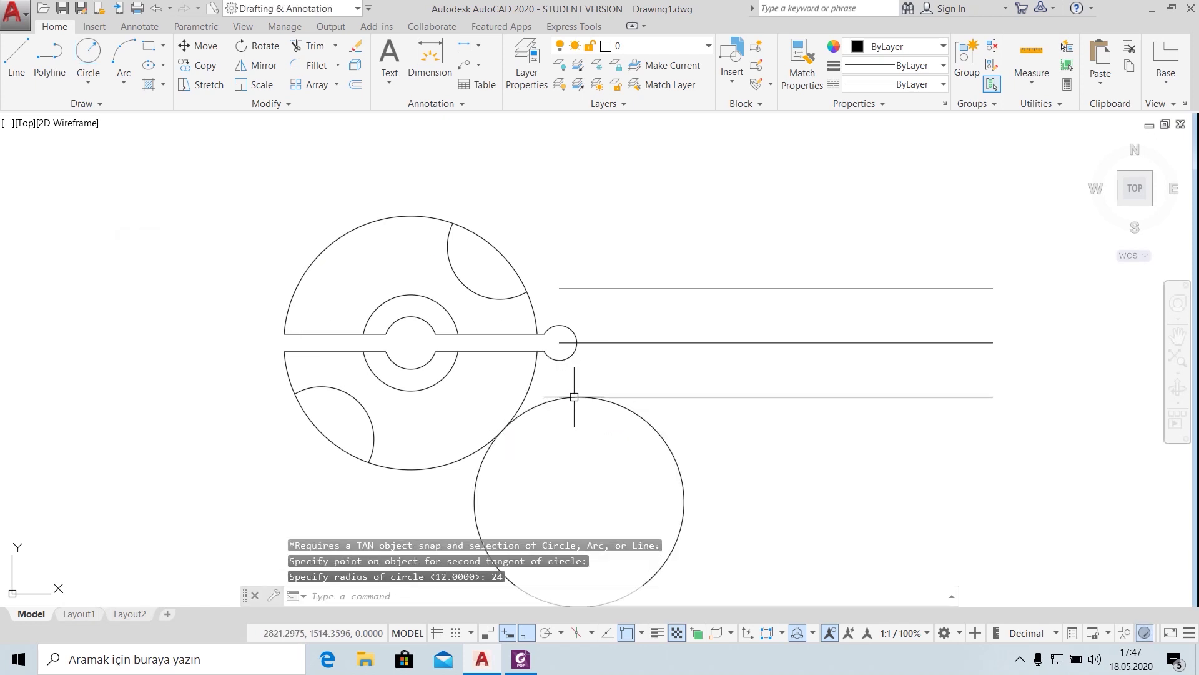
left_click(88, 57)
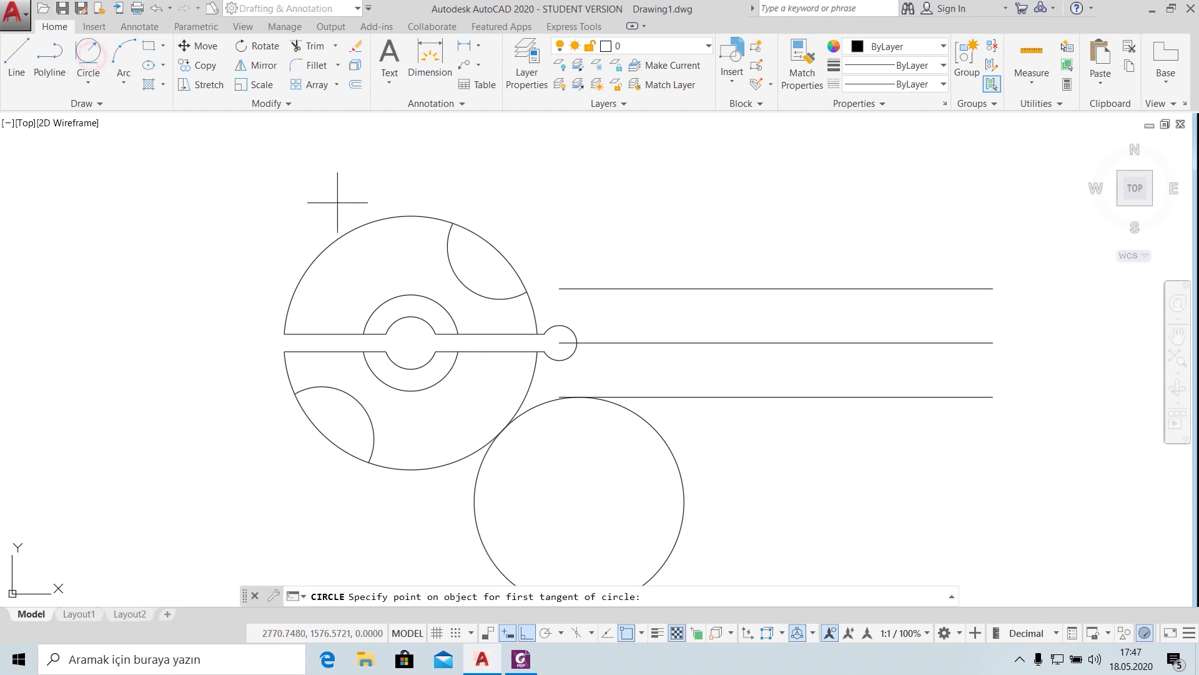
left_click(500, 254)
left_click(574, 247)
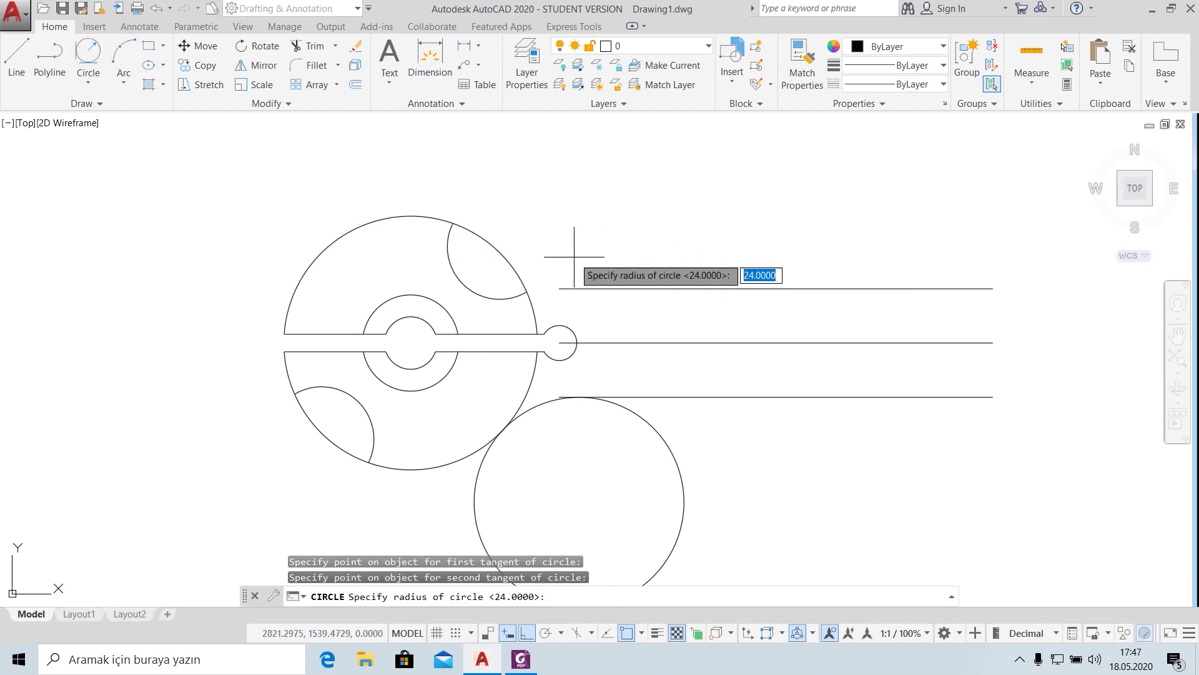
type("24")
key("Return")
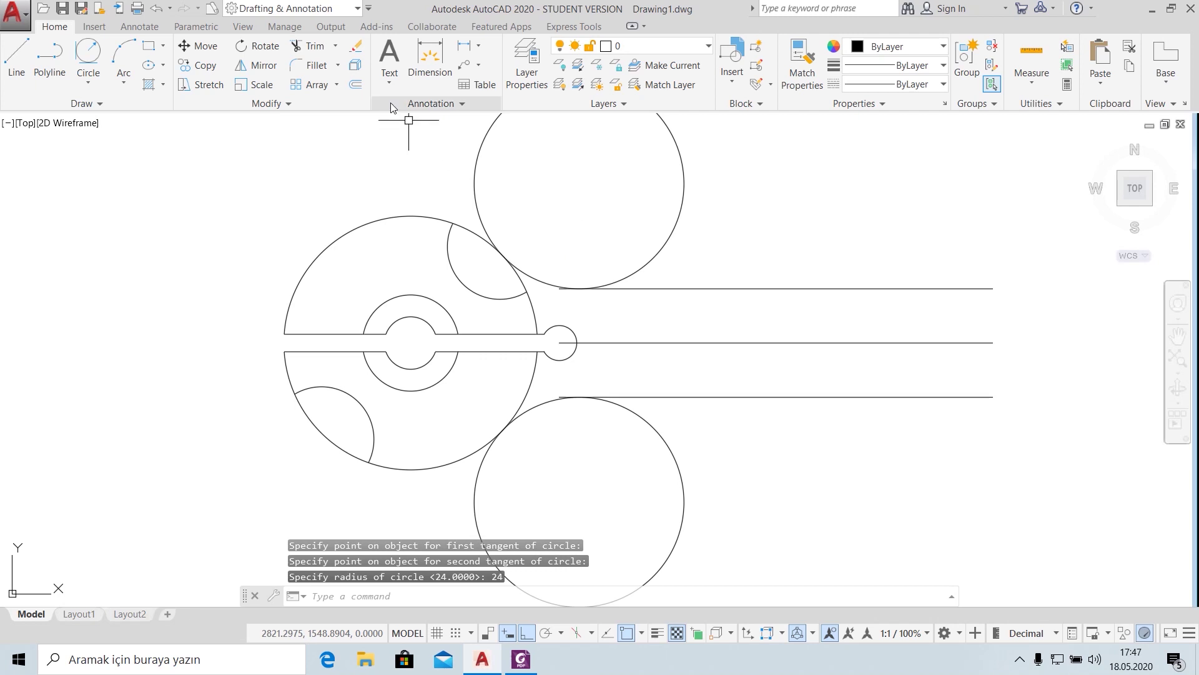
- Trim the excess off both R24 circles to leave the blend arcs, then view the PDF
left_click(309, 46)
key("Return")
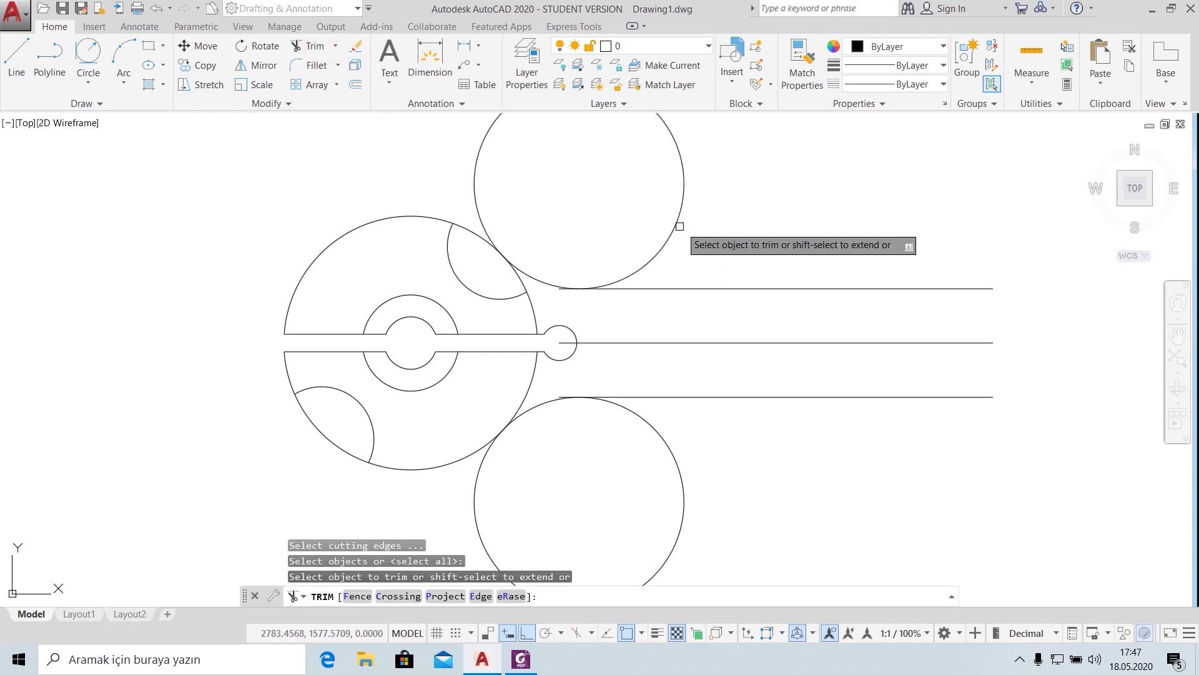
left_click(677, 226)
left_click(670, 454)
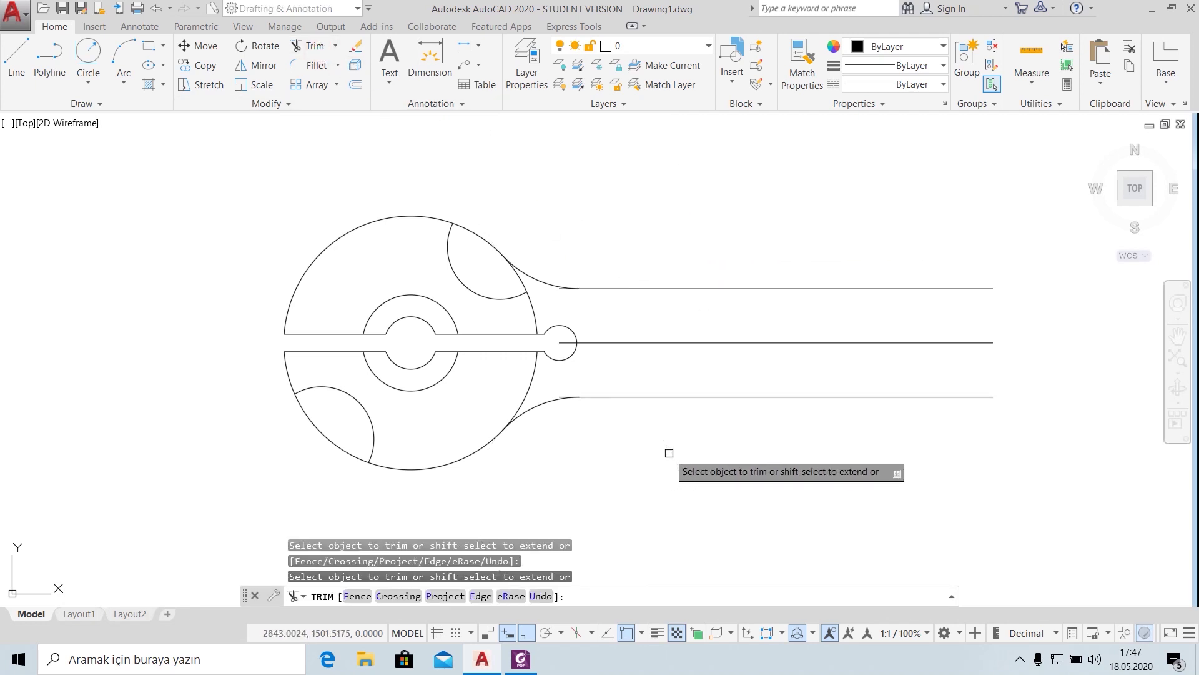
left_click(517, 666)
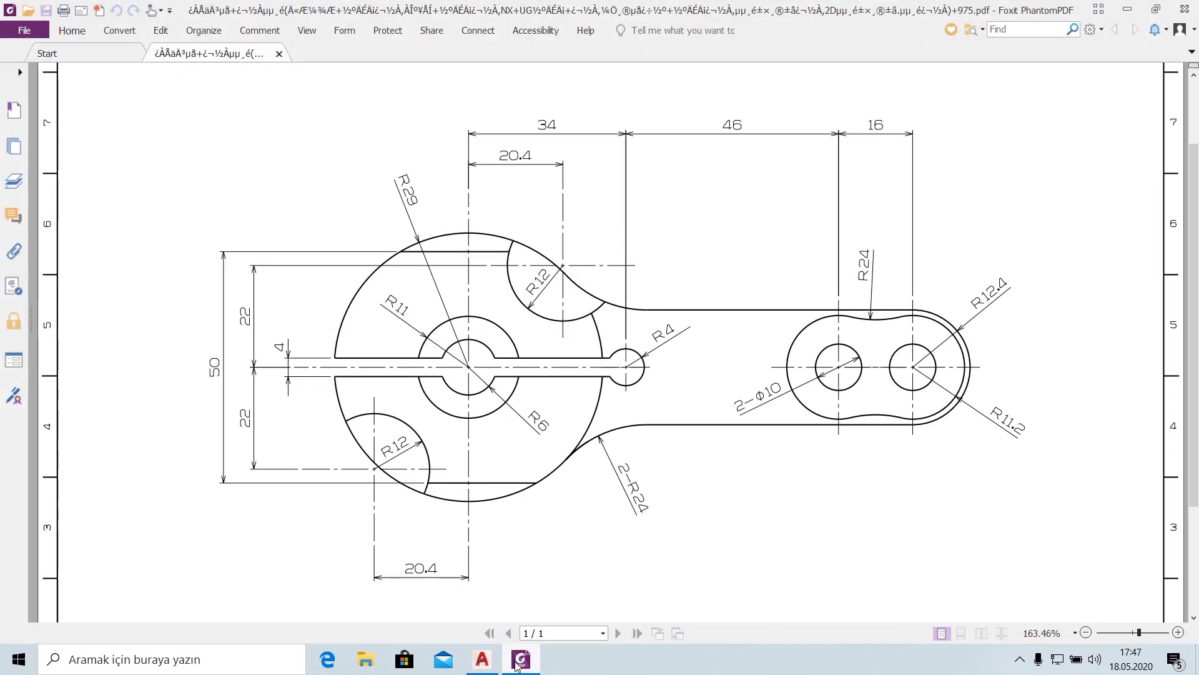
- Zoom and pan the drawing to frame the R24 blends
left_click(515, 666)
left_click(515, 666)
left_click(516, 665)
scroll(554, 265, "up", 4)
scroll(554, 265, "up", 2)
scroll(668, 300, "down", 2)
middle_click_drag(691, 400, 741, 305)
scroll(699, 447, "up", 1)
scroll(687, 456, "down", 1)
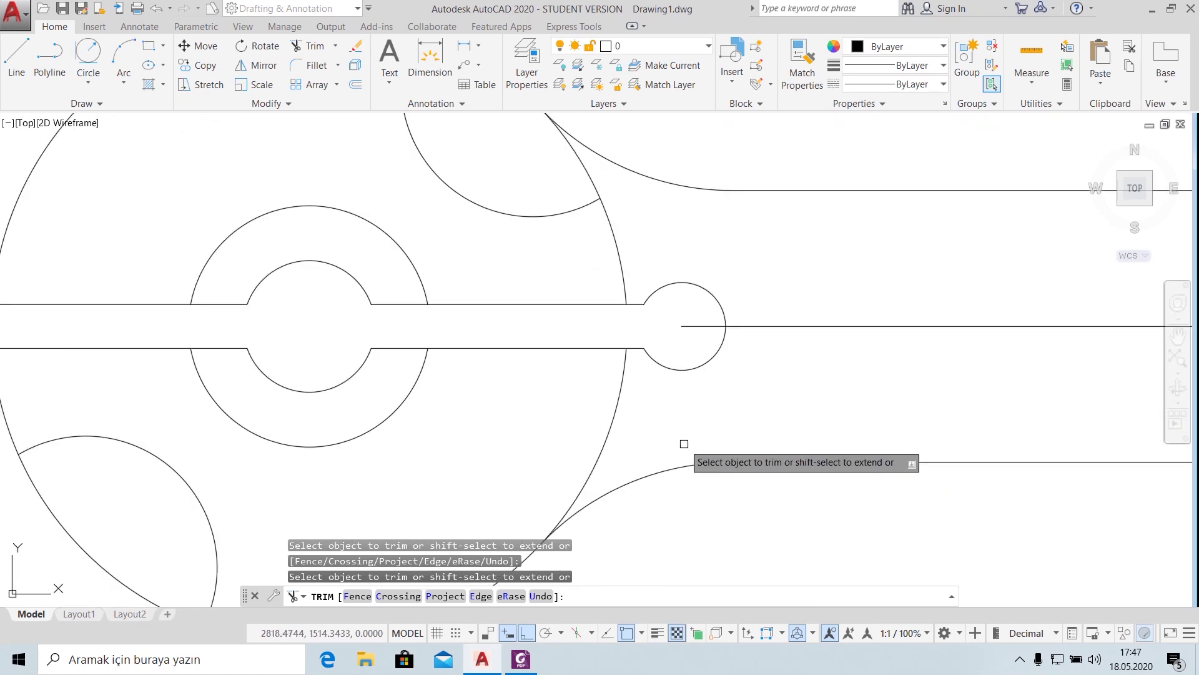
- Compare the blends with the reference PDF, end the trim, and frame the upper notch
left_click(520, 661)
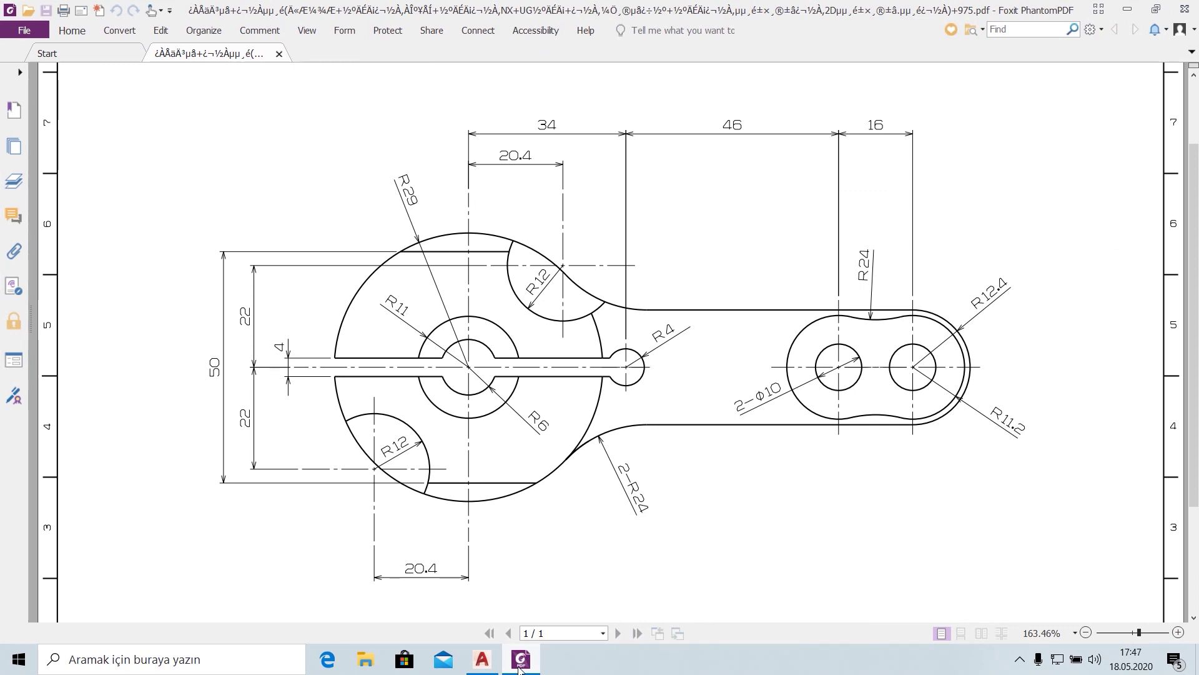
left_click(519, 663)
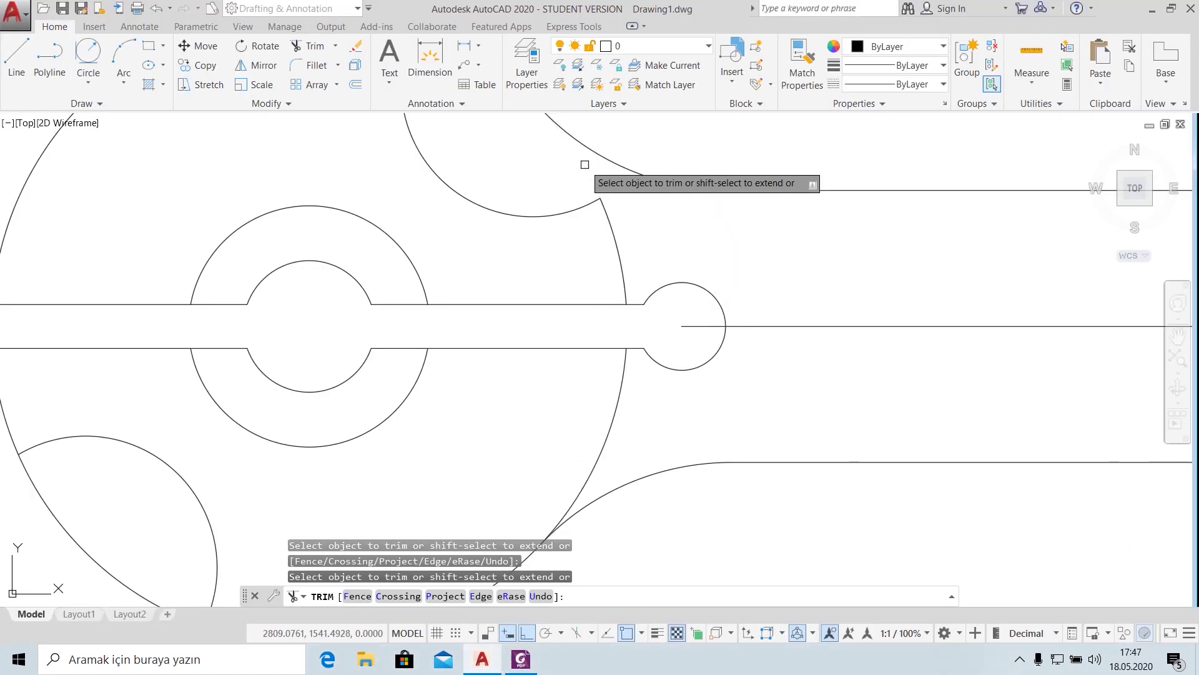
left_click(520, 659)
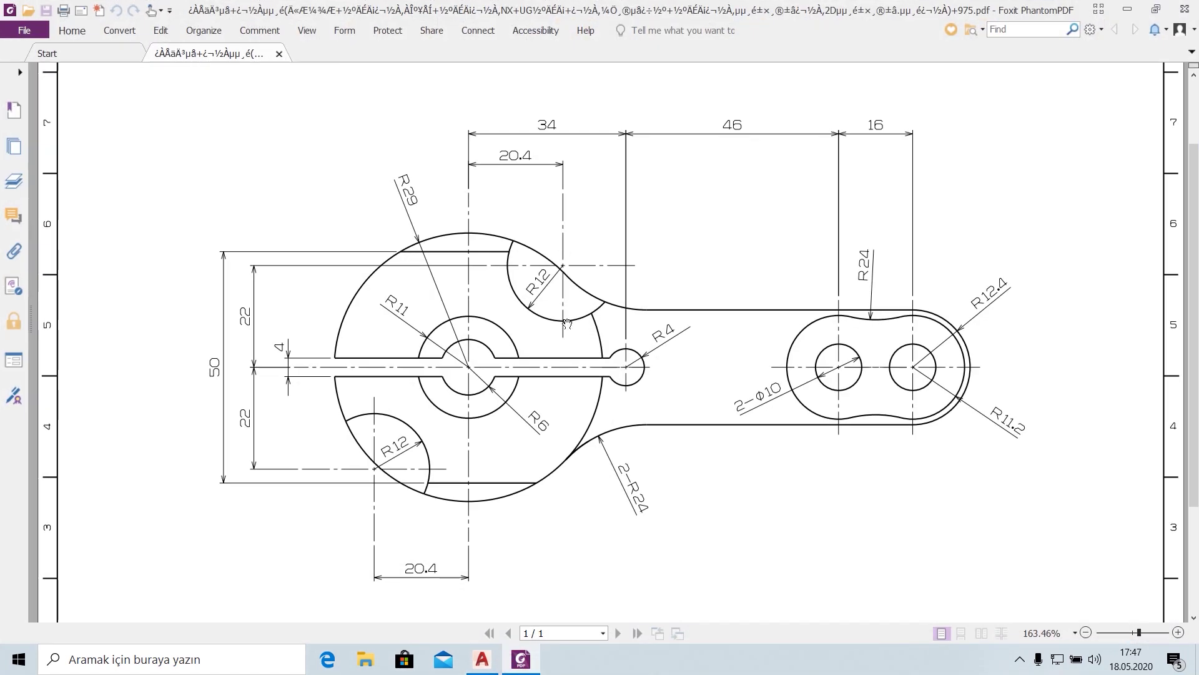
left_click(482, 659)
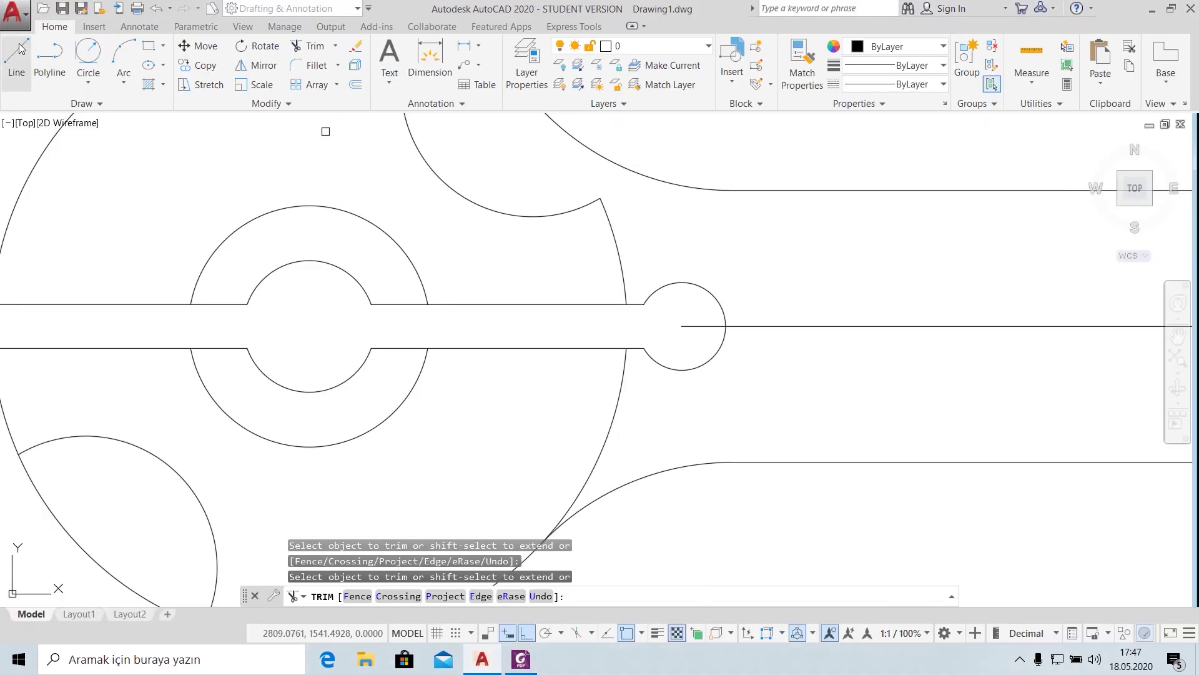
key("Escape")
middle_click_drag(575, 260, 479, 365)
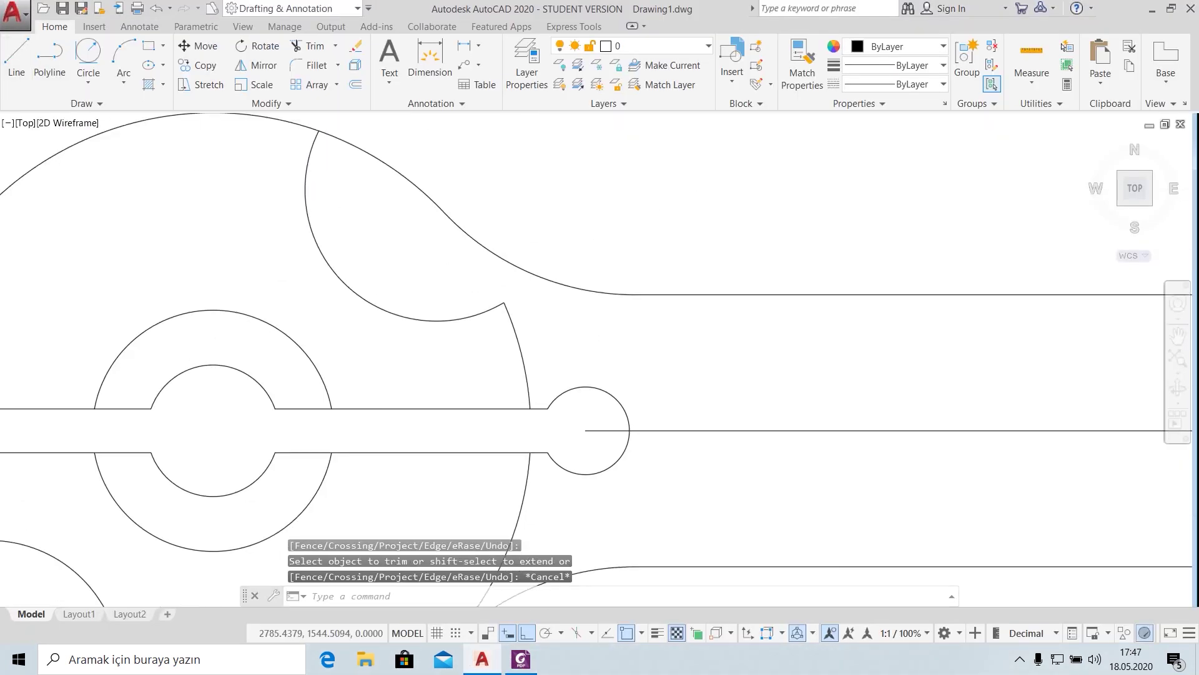
- Stretch the upper R12 arc's end onto the blend curve with Ortho off
left_click(486, 313)
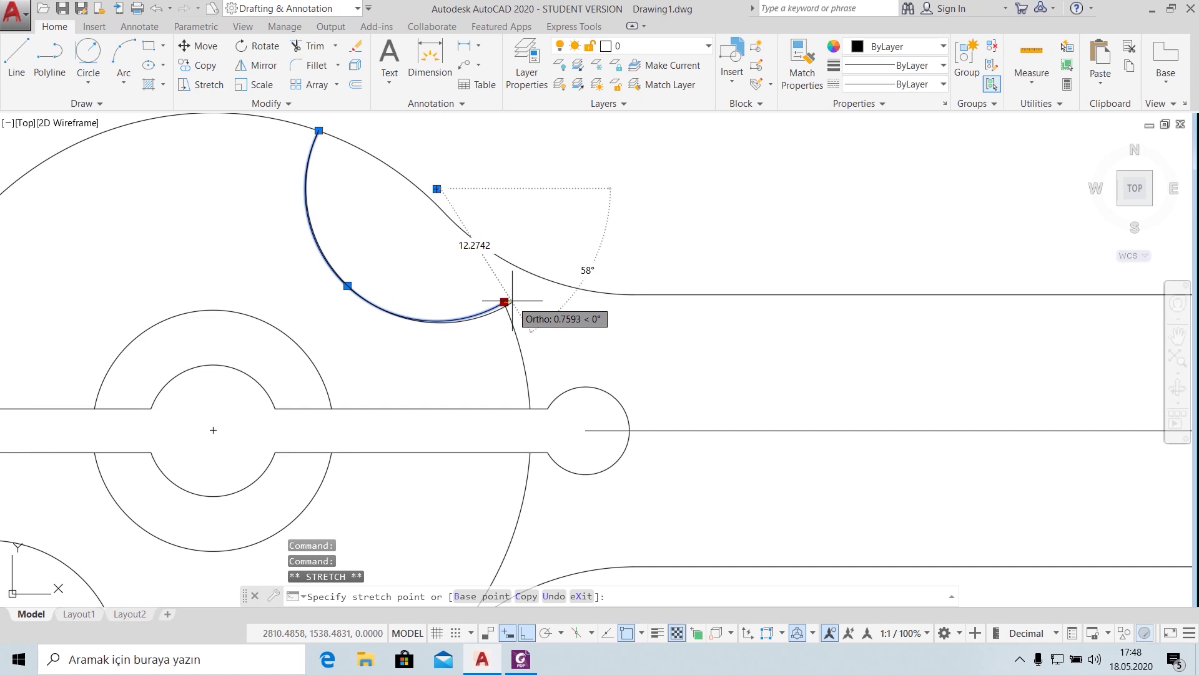
key("F8")
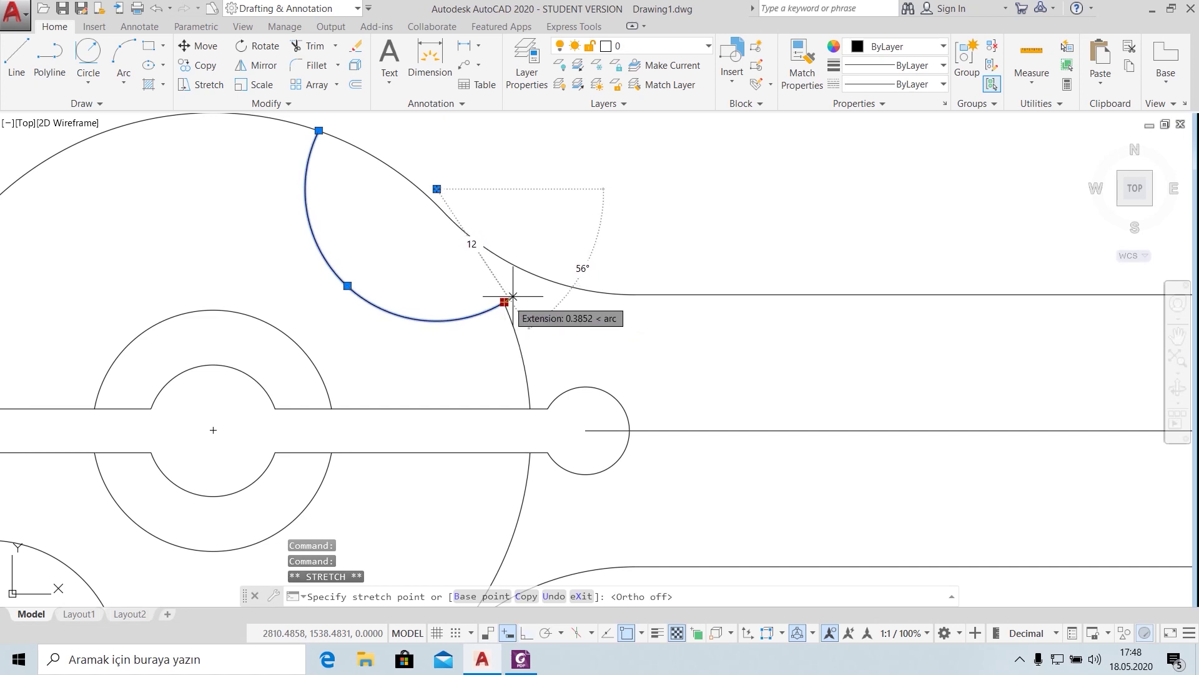
left_click(542, 266)
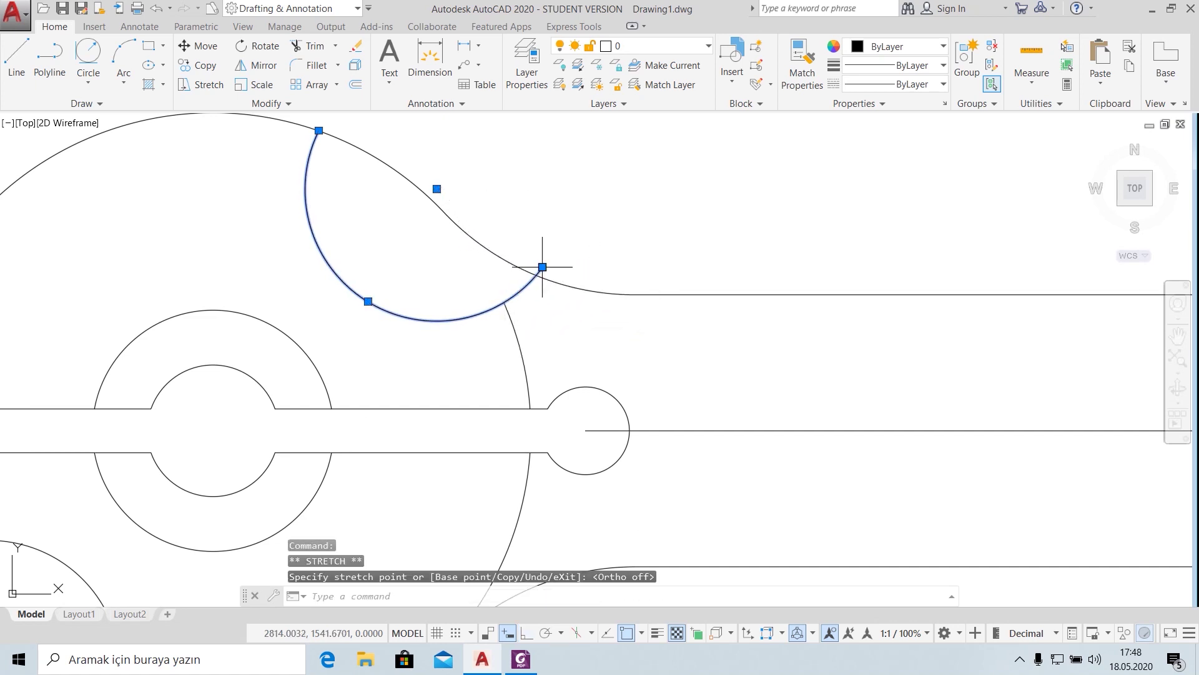
- Attempt to trim the overlapping arc ends, then cancel the trim
left_click(308, 45)
right_click(538, 208)
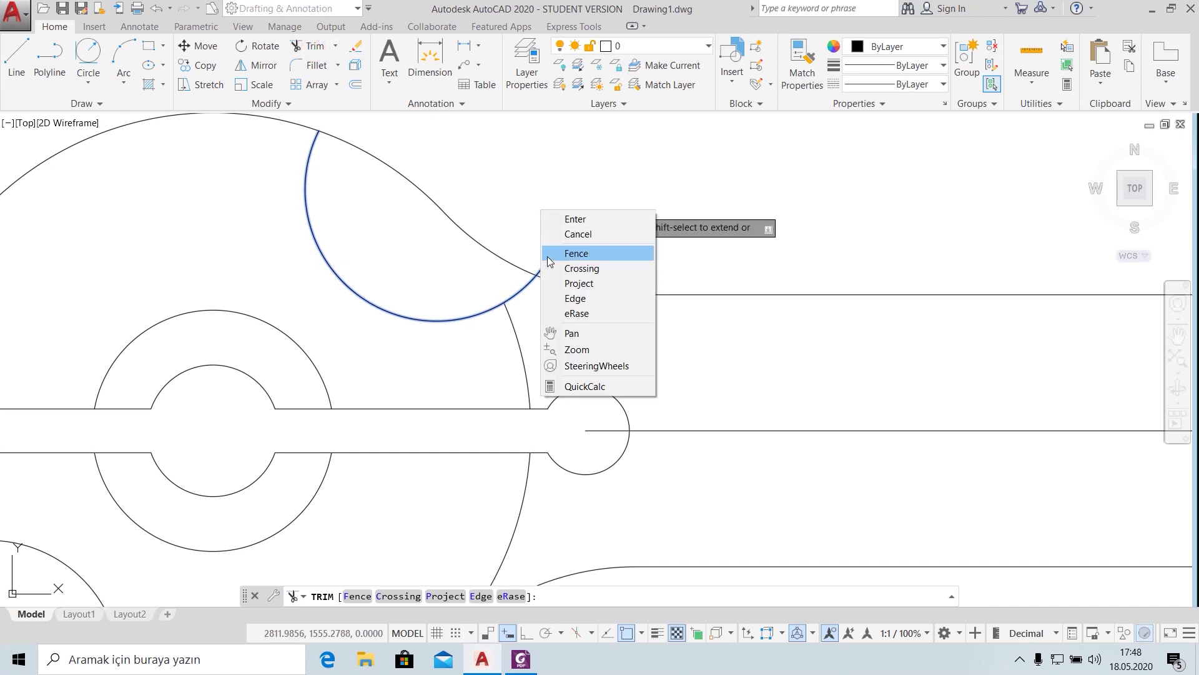
left_click(499, 220)
right_click(528, 240)
left_click(519, 215)
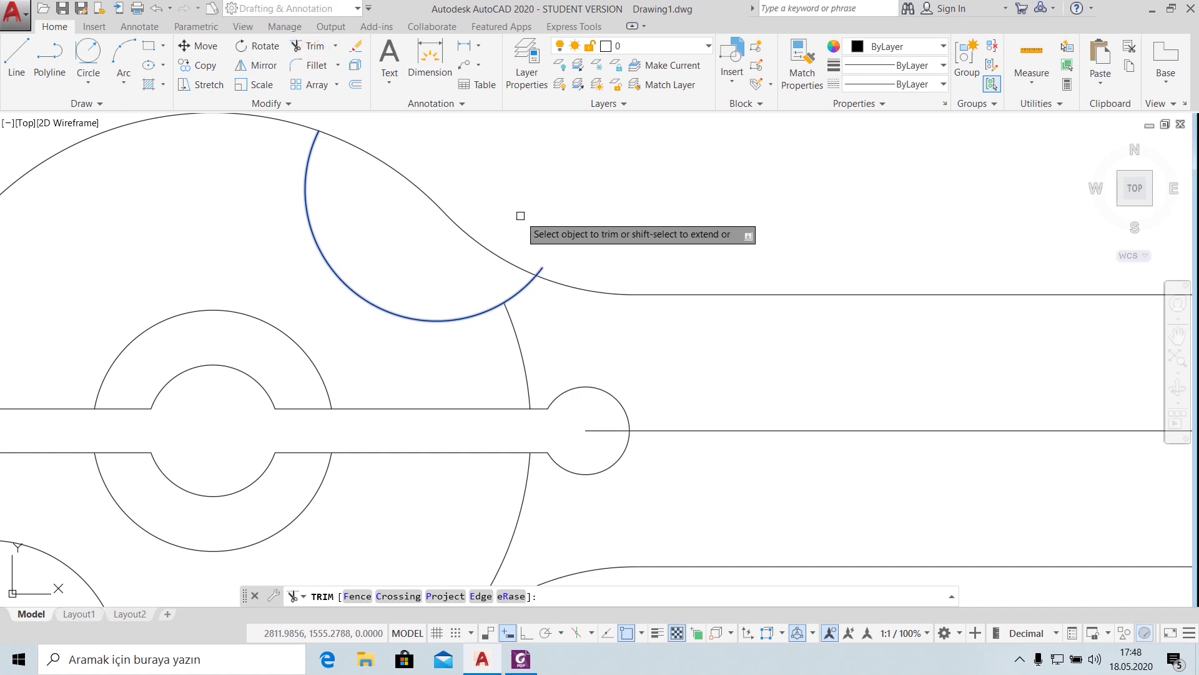
key("Escape")
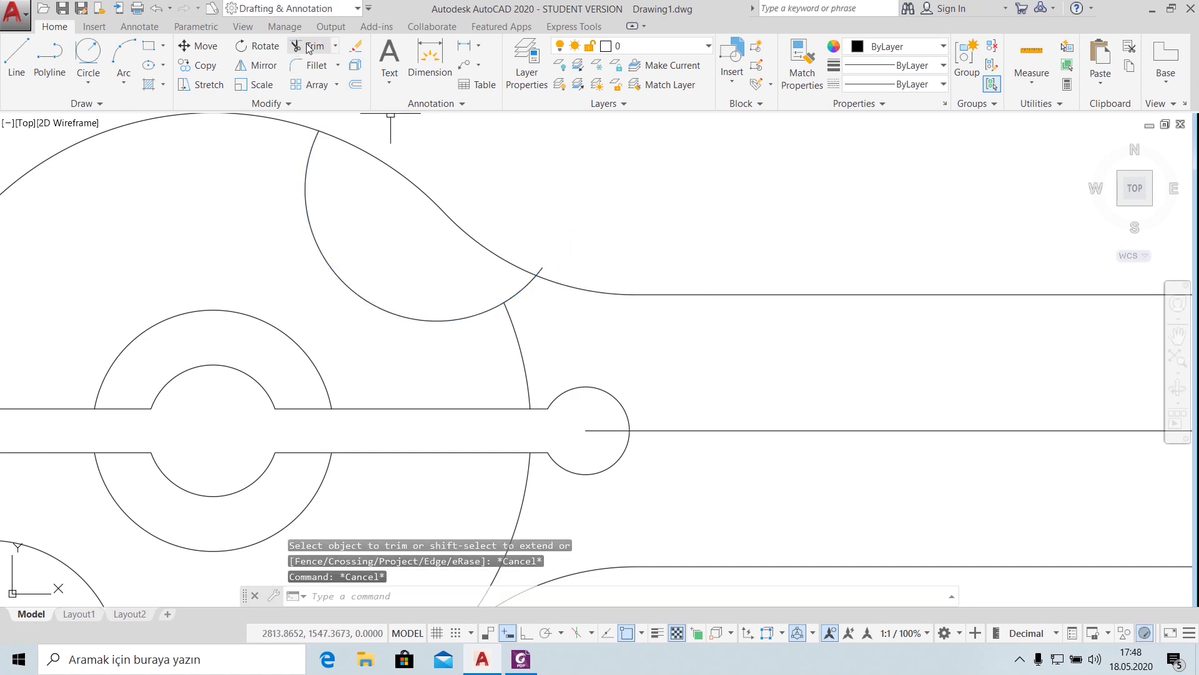
left_click(308, 46)
key("Return")
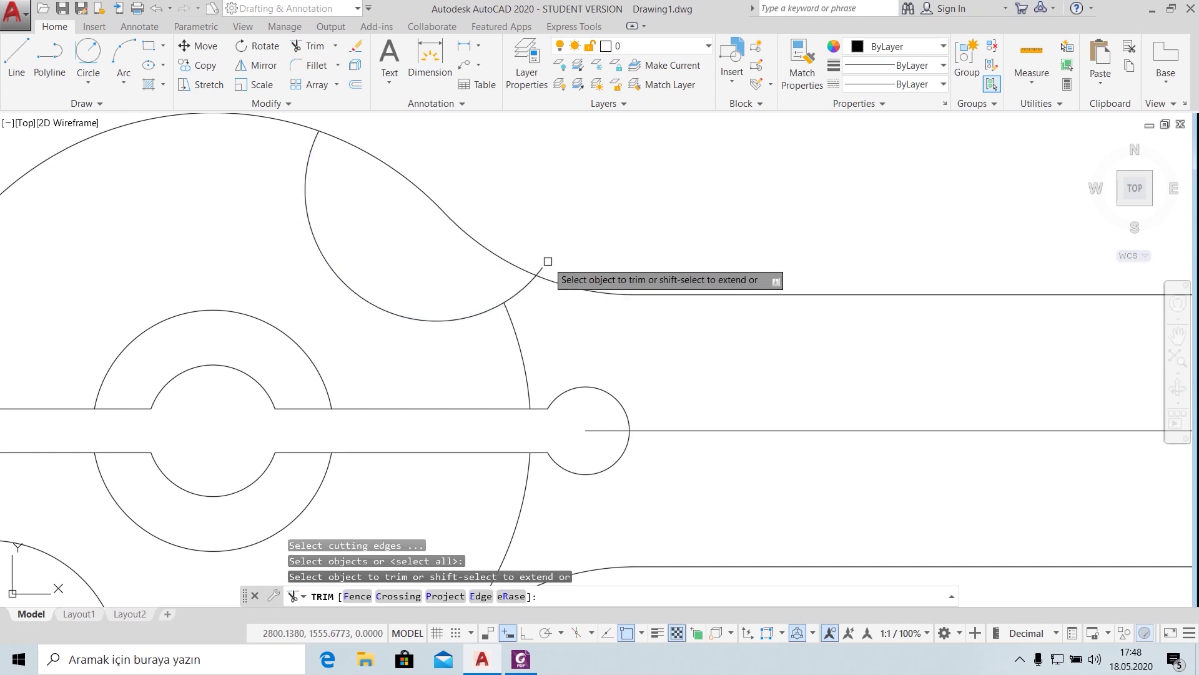
key("Escape")
- Zoom out to show the whole lever outline and bring up the dimensioned reference PDF
scroll(581, 269, "down", 3)
scroll(649, 294, "down", 2)
middle_click_drag(674, 308, 549, 271)
left_click(532, 668)
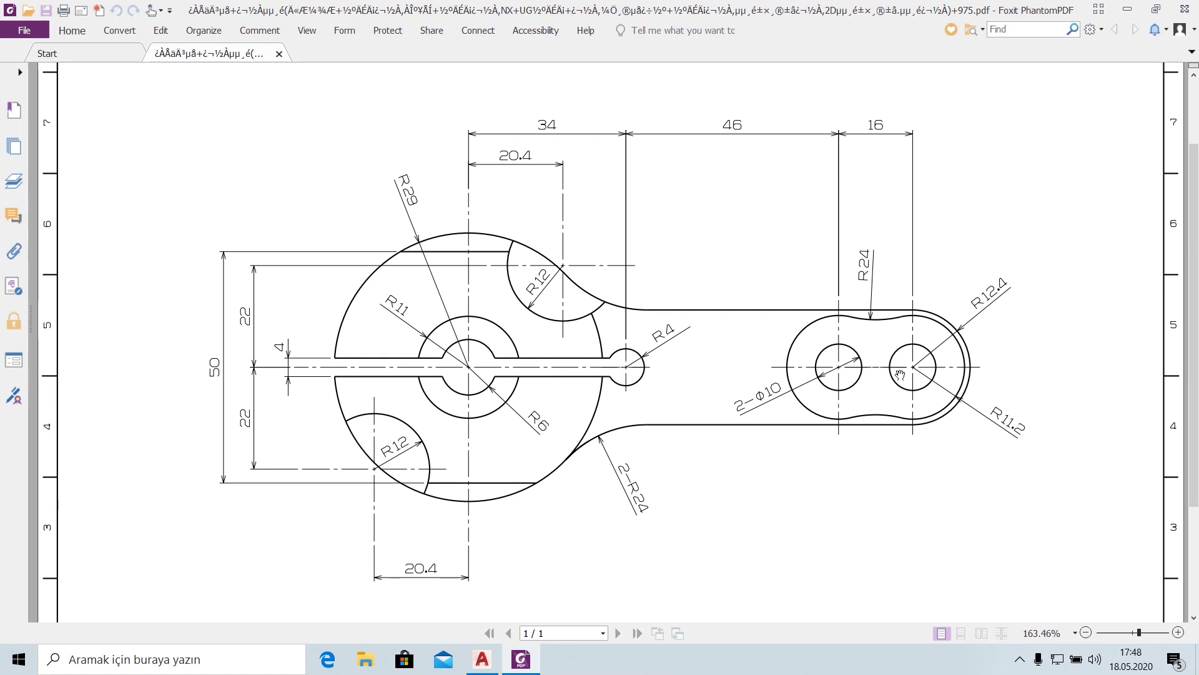
- Draw an R12.4 circle centred 62 right of the small R4 circle's centre
left_click(481, 659)
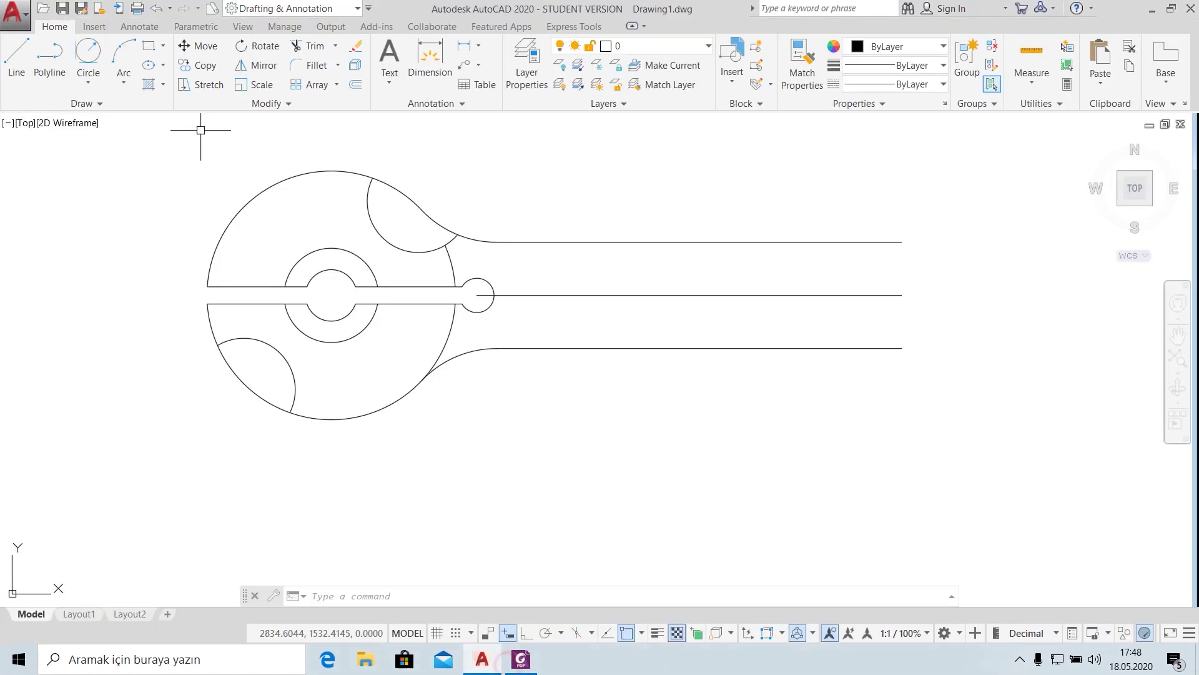
left_click(88, 82)
left_click(128, 110)
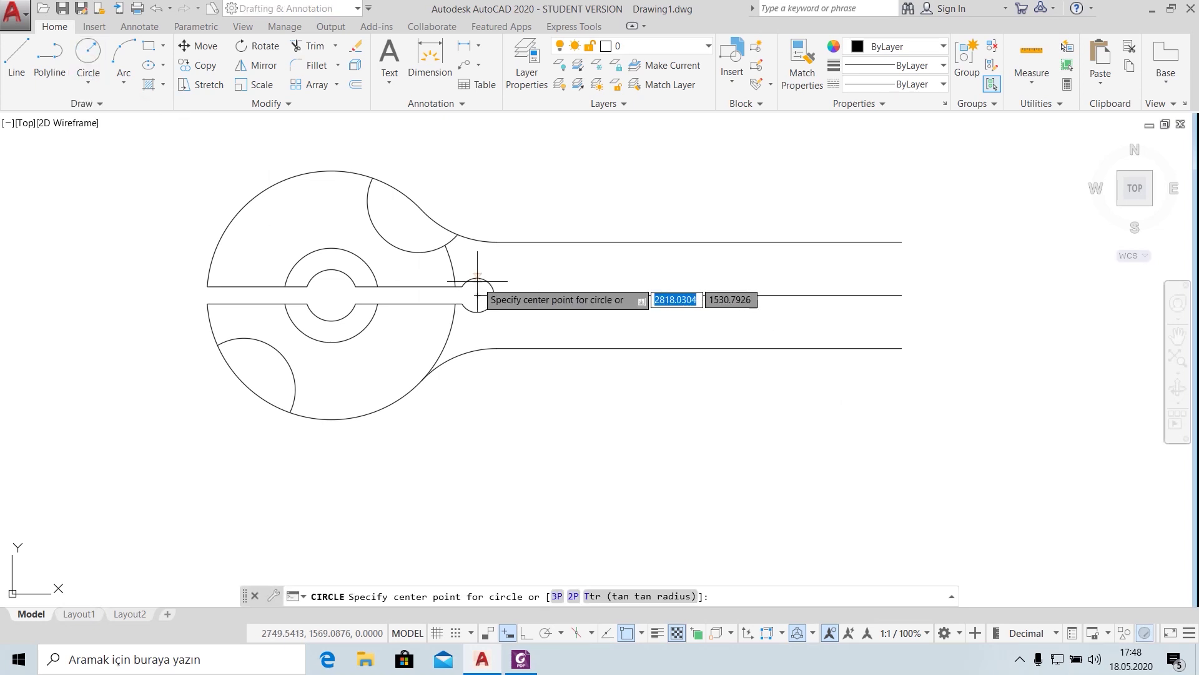
type("tk")
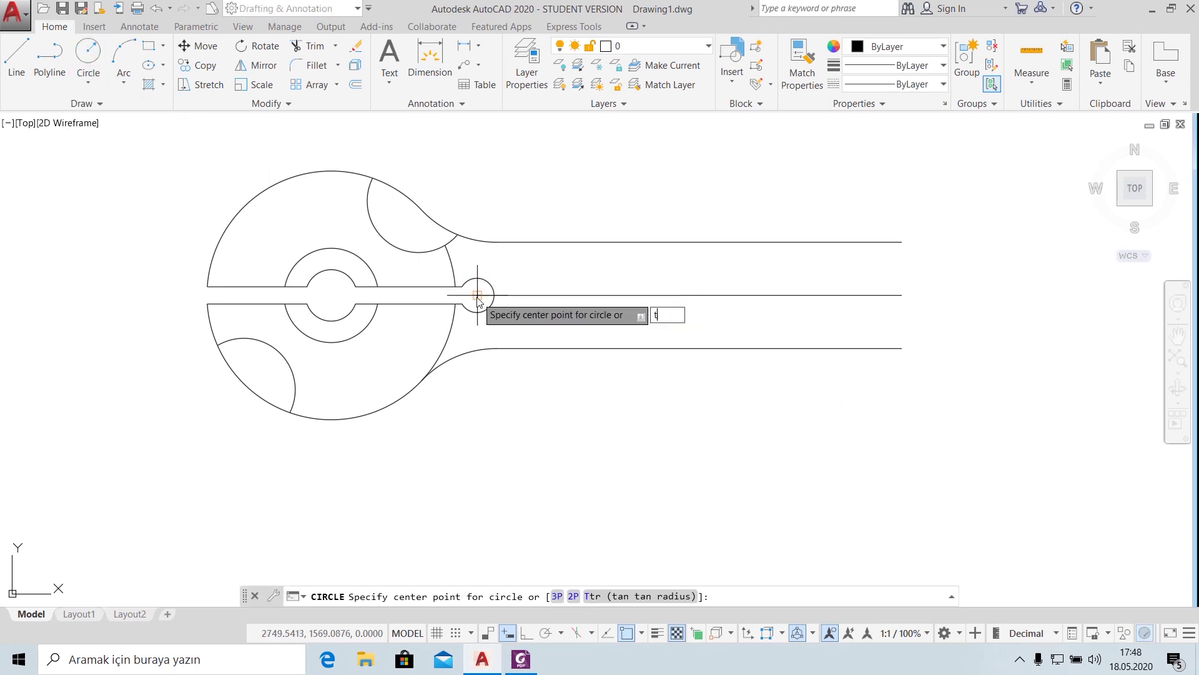
key("Return")
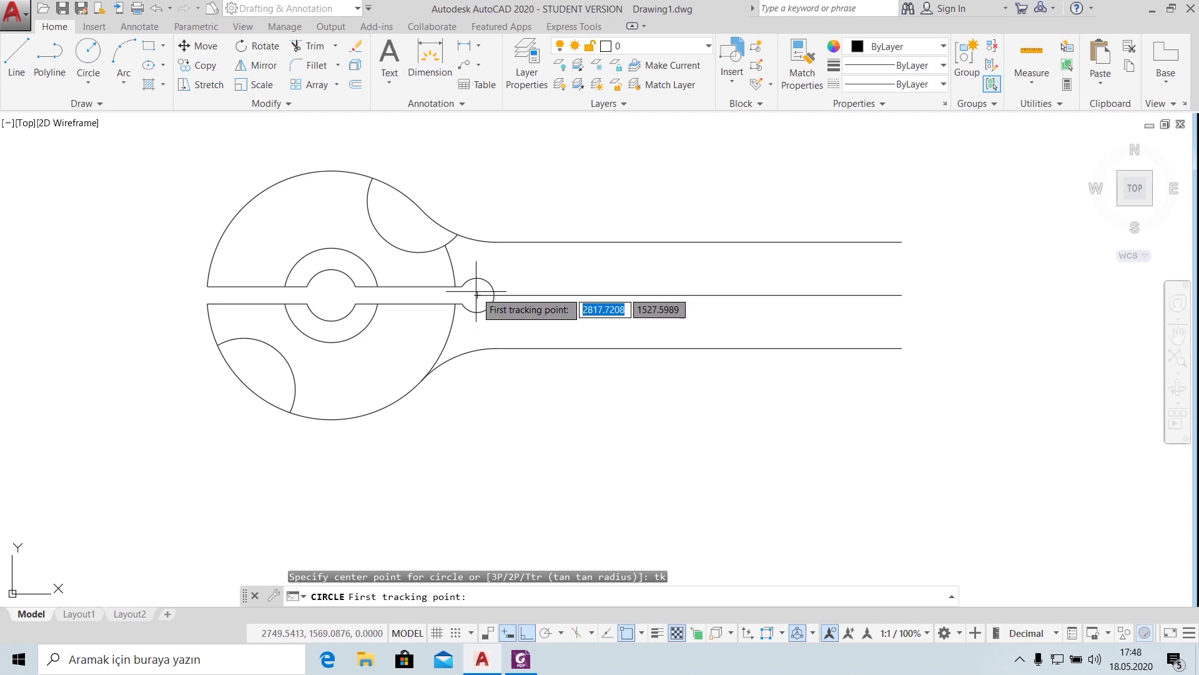
left_click(476, 295)
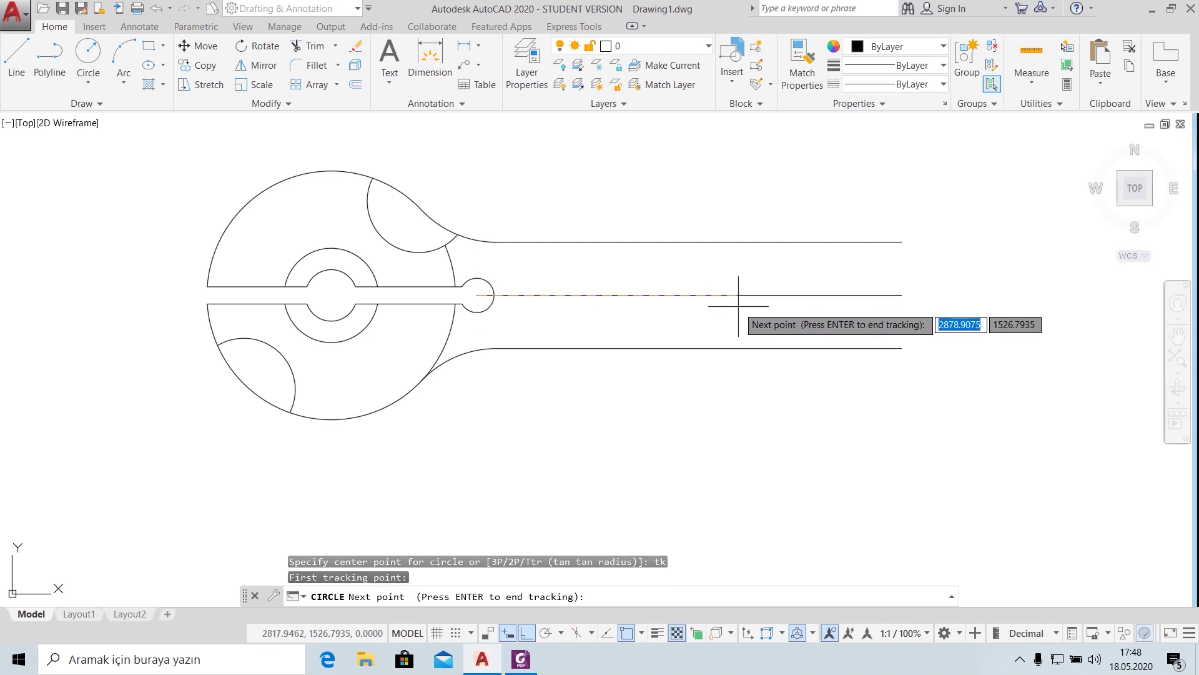
type("62")
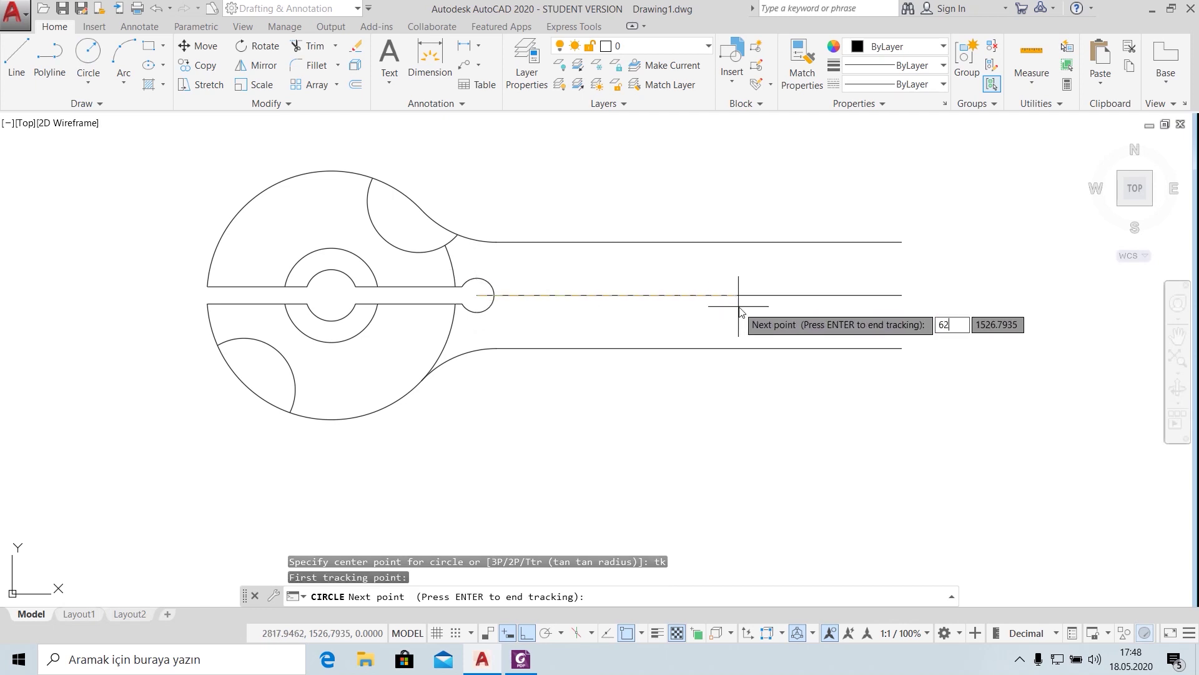
key("Return")
key("Return")
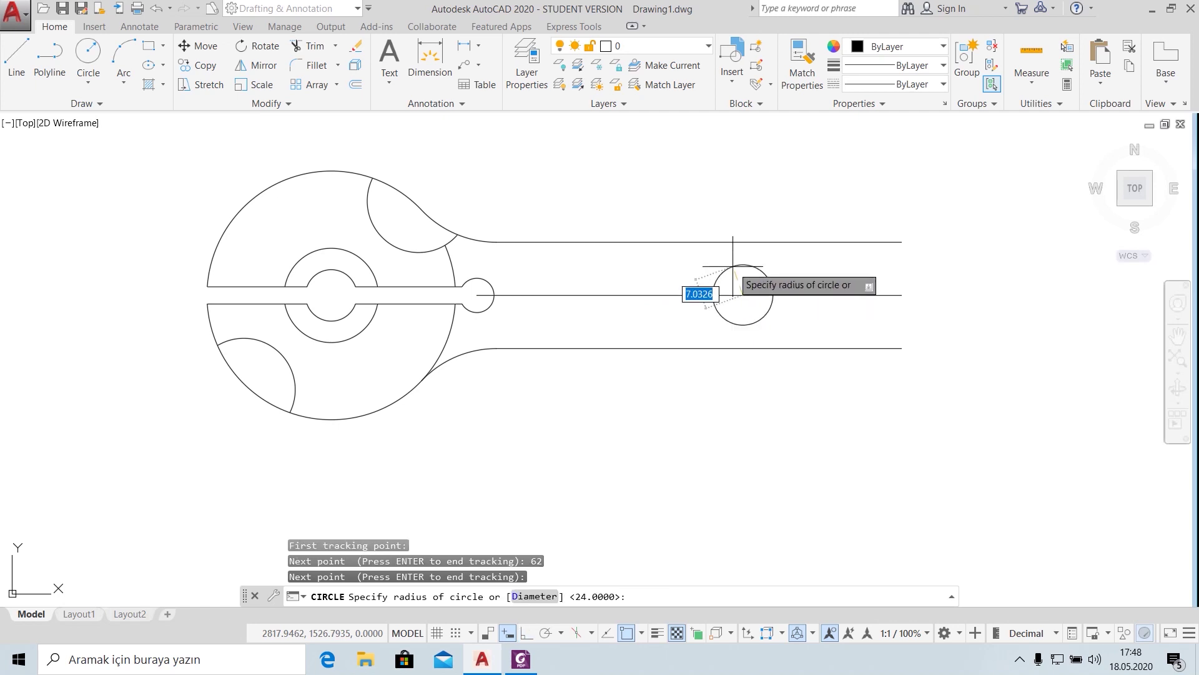
left_click(519, 666)
left_click(520, 666)
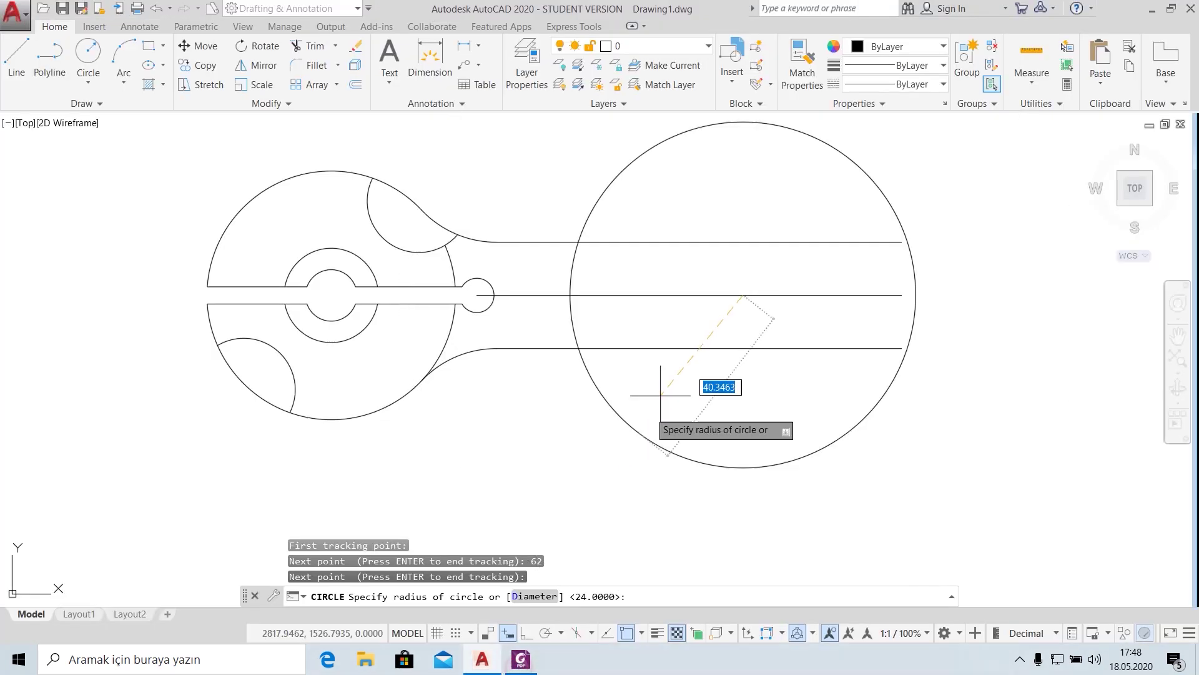
type("12.4")
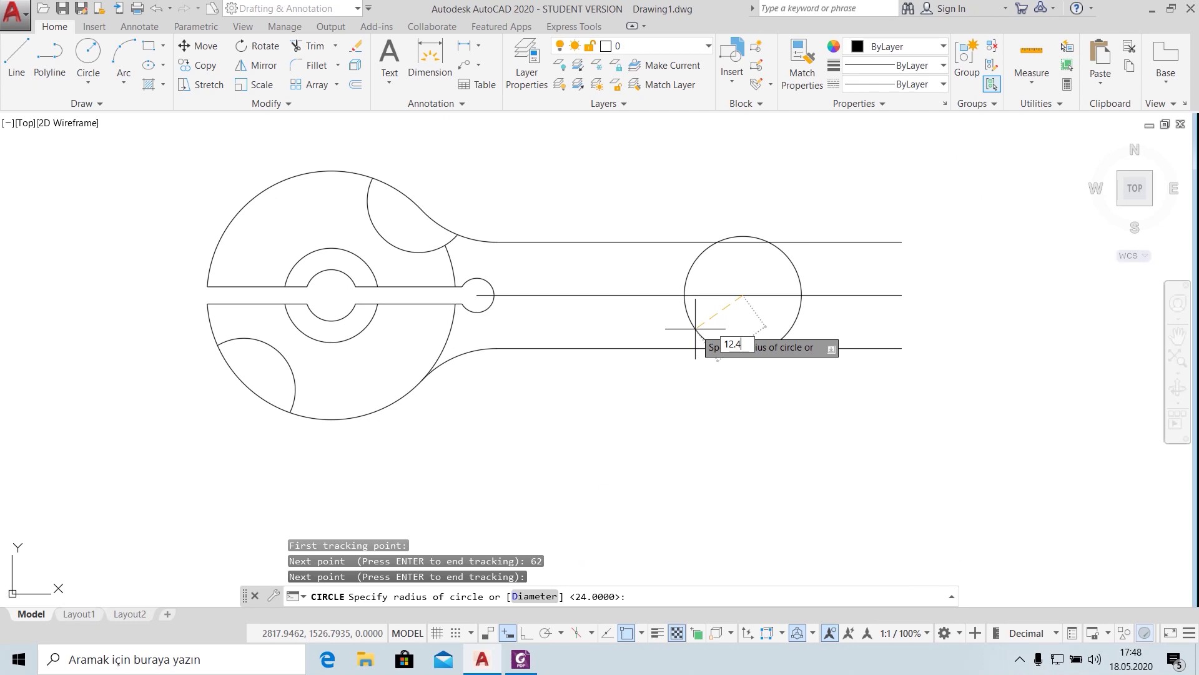
key("Return")
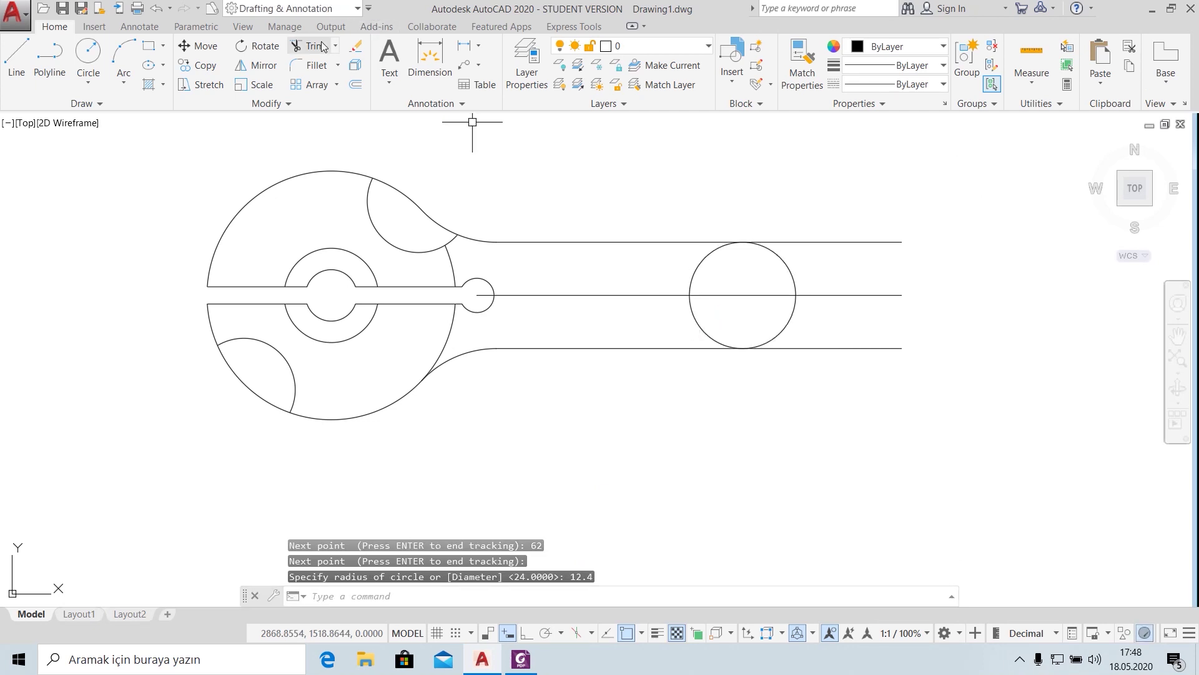
- Trim the three arm lines back to the new end circle
left_click(311, 46)
left_click(879, 187)
left_click(812, 402)
key("Escape")
left_click(311, 46)
key("Return")
left_click(882, 182)
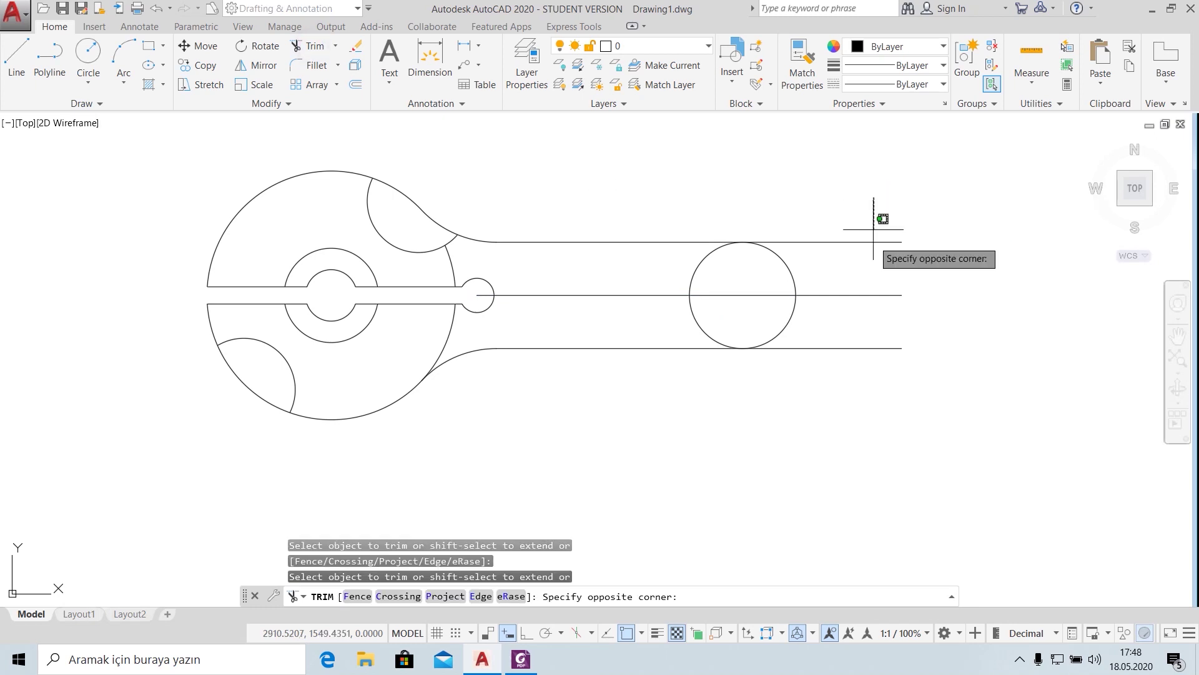
left_click(851, 429)
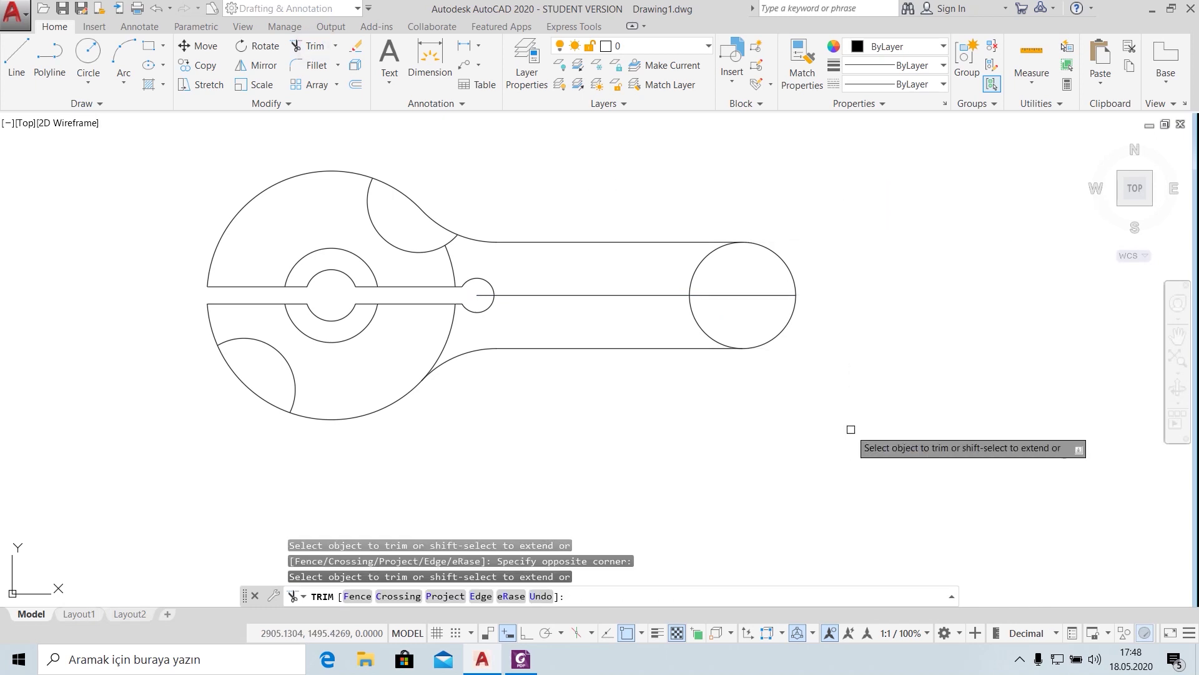
- Remove the centre line inside the end circle and view the reference PDF
left_click(742, 295)
key("Return")
left_click(656, 294)
key("Delete")
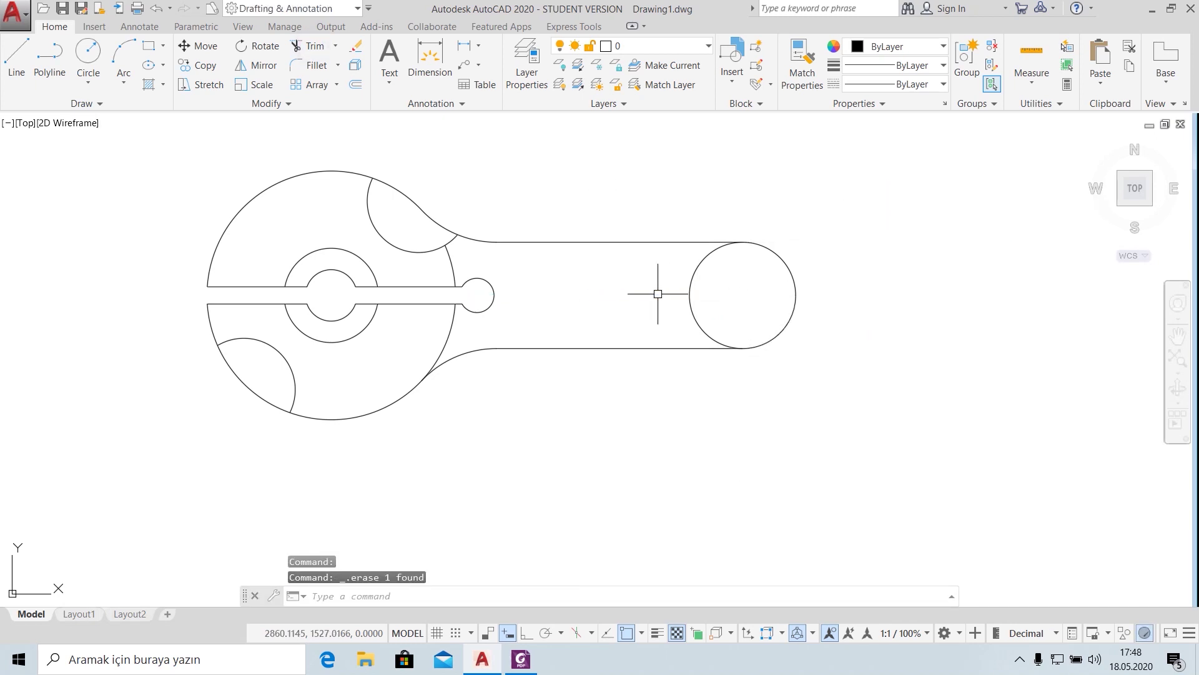
left_click(521, 659)
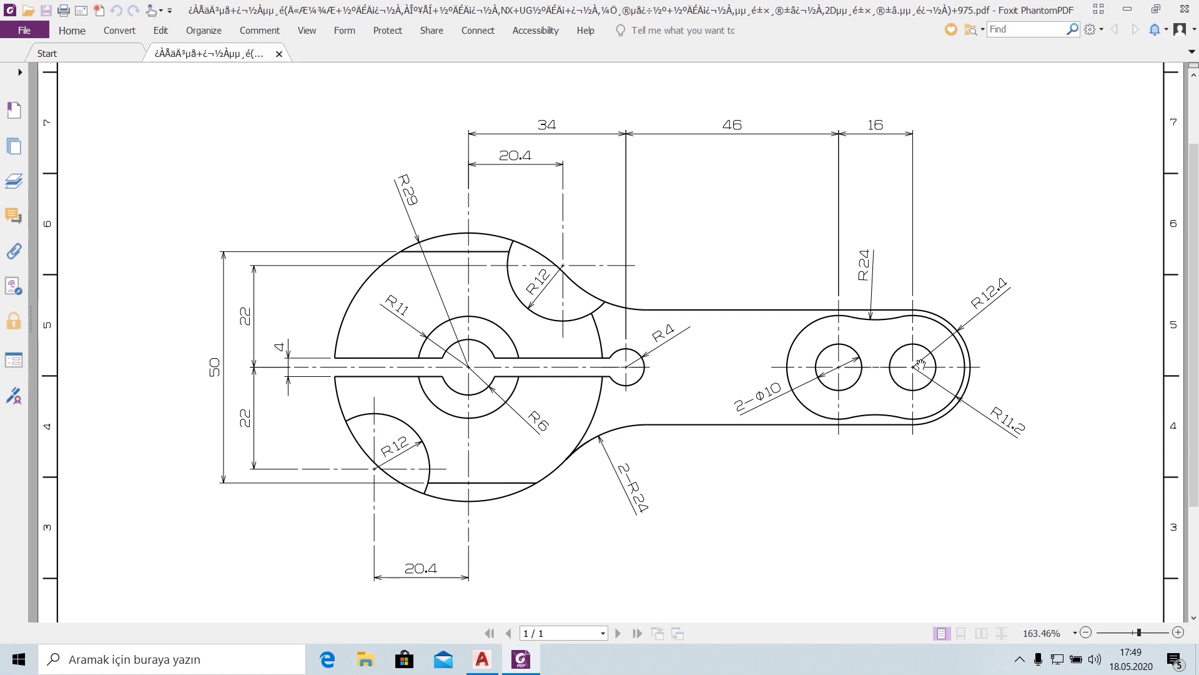
- Return to AutoCAD after reviewing the R11.2 and 2-Ø10 callouts
left_click(482, 659)
- Draw an R11.2 circle concentric with the R12.4 end circle
left_click(86, 85)
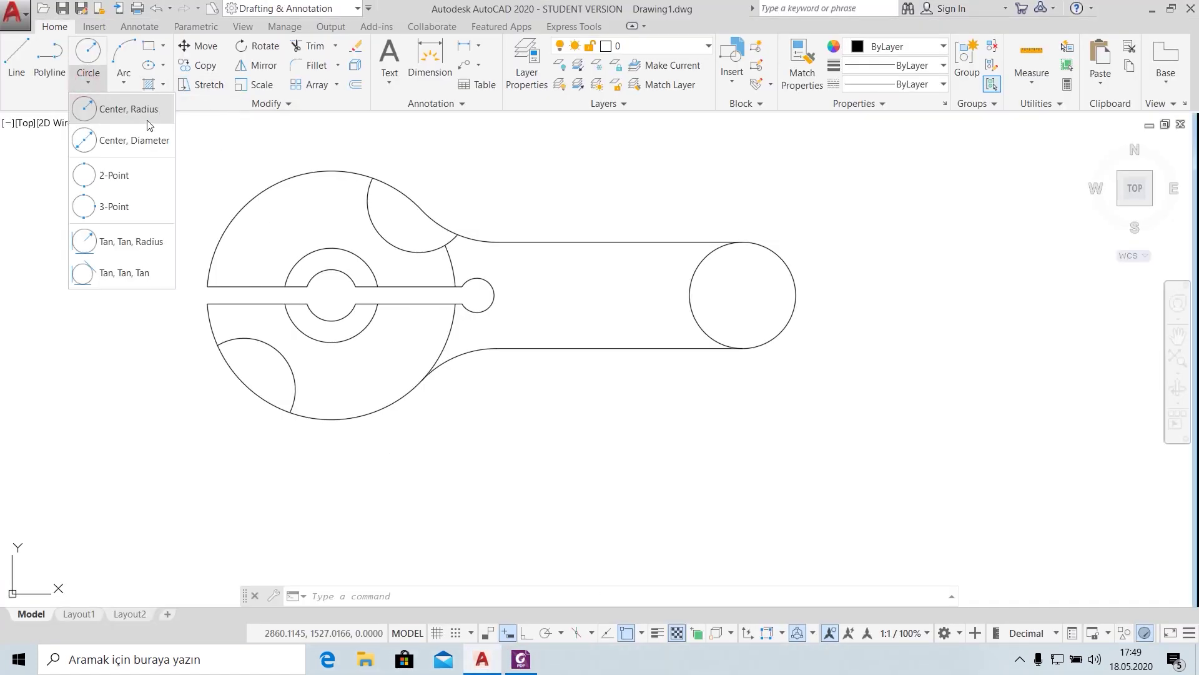
left_click(148, 113)
left_click(743, 295)
type("11.2")
key("Return")
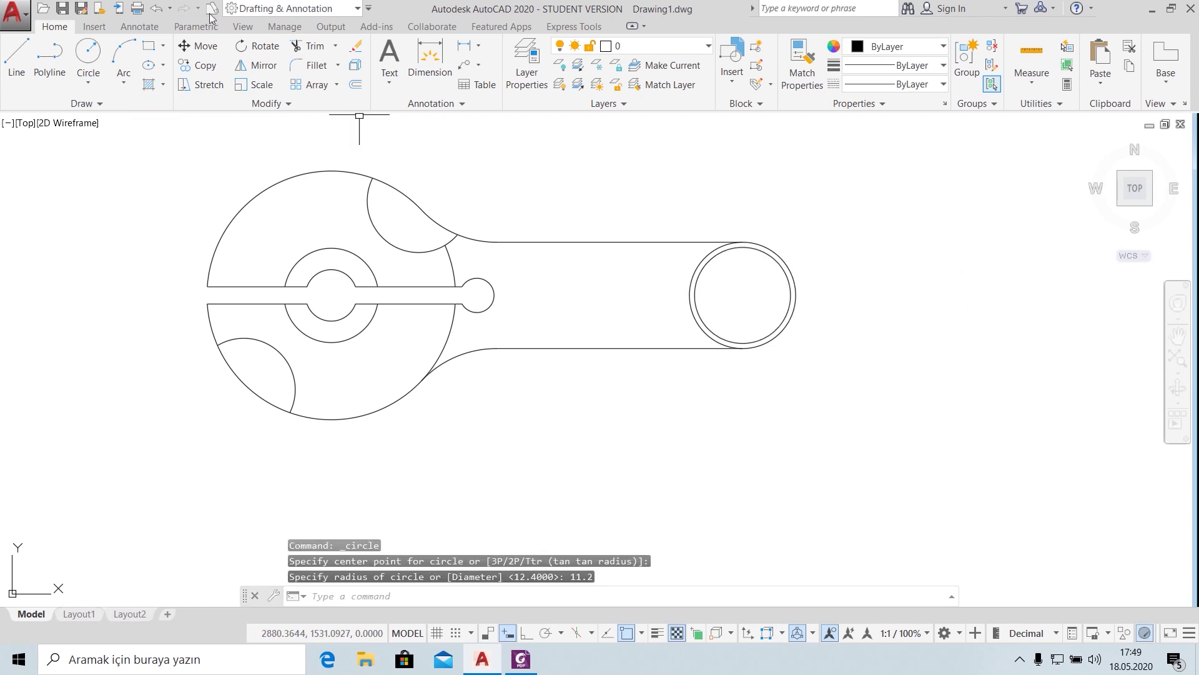
- Add a ⌀10 hole at the same centre and recheck it against the reference
left_click(78, 78)
left_click(119, 139)
left_click(741, 287)
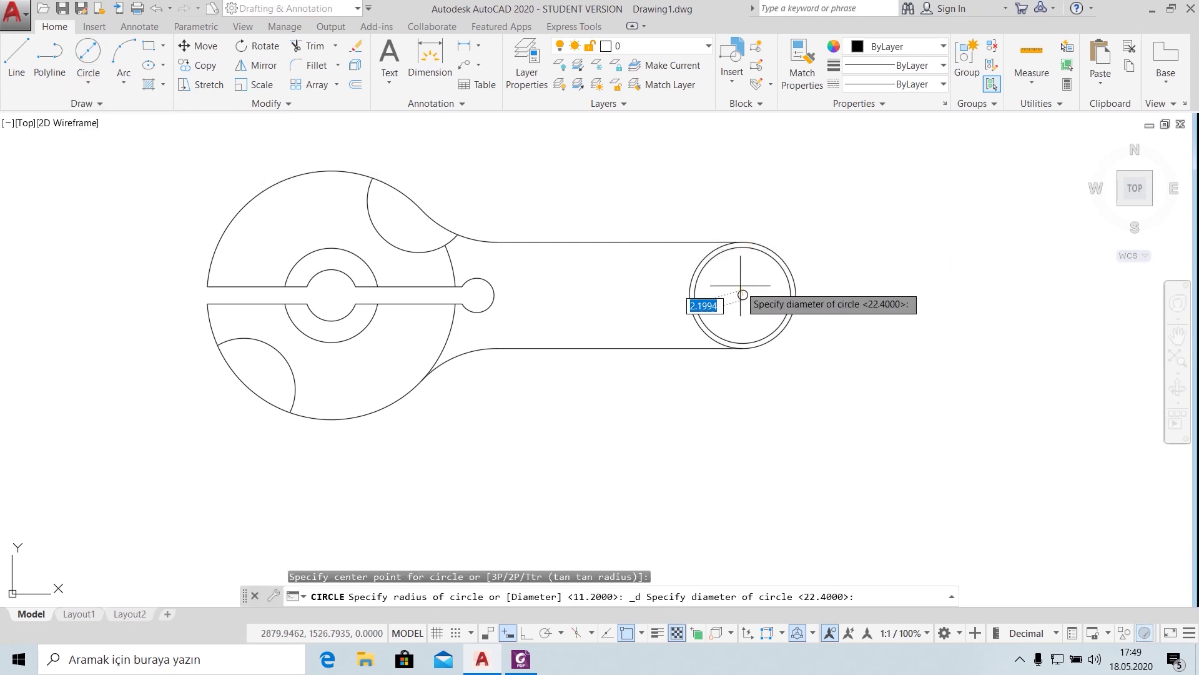
type("10")
key("Return")
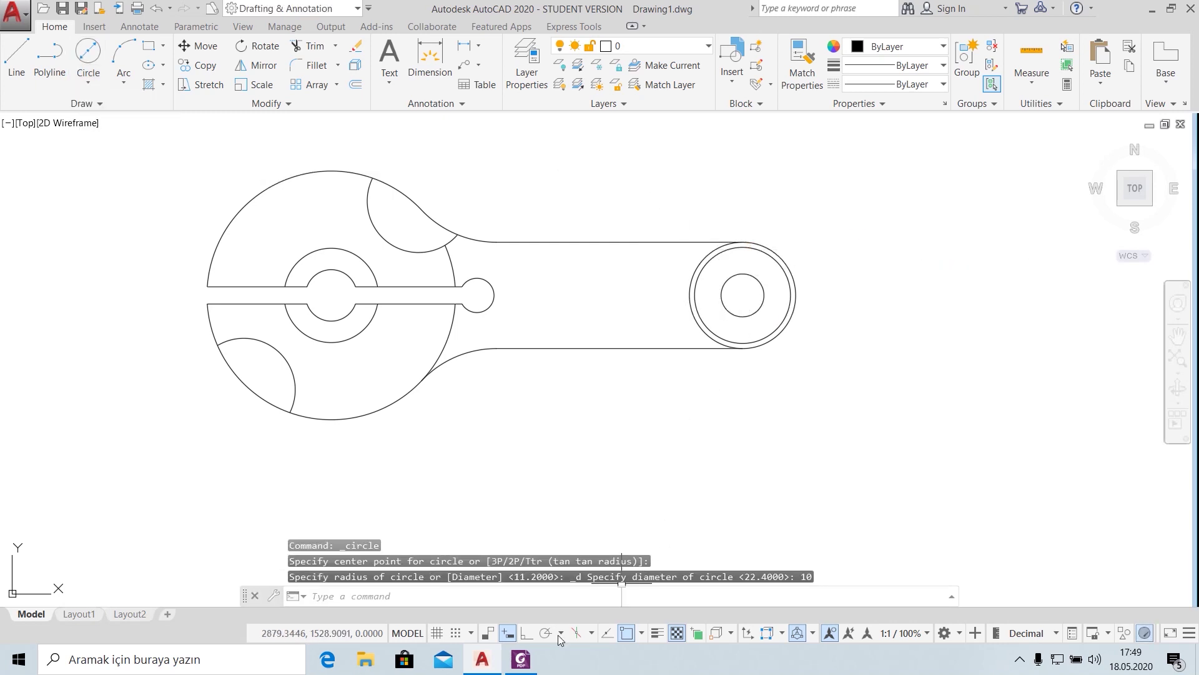
left_click(520, 662)
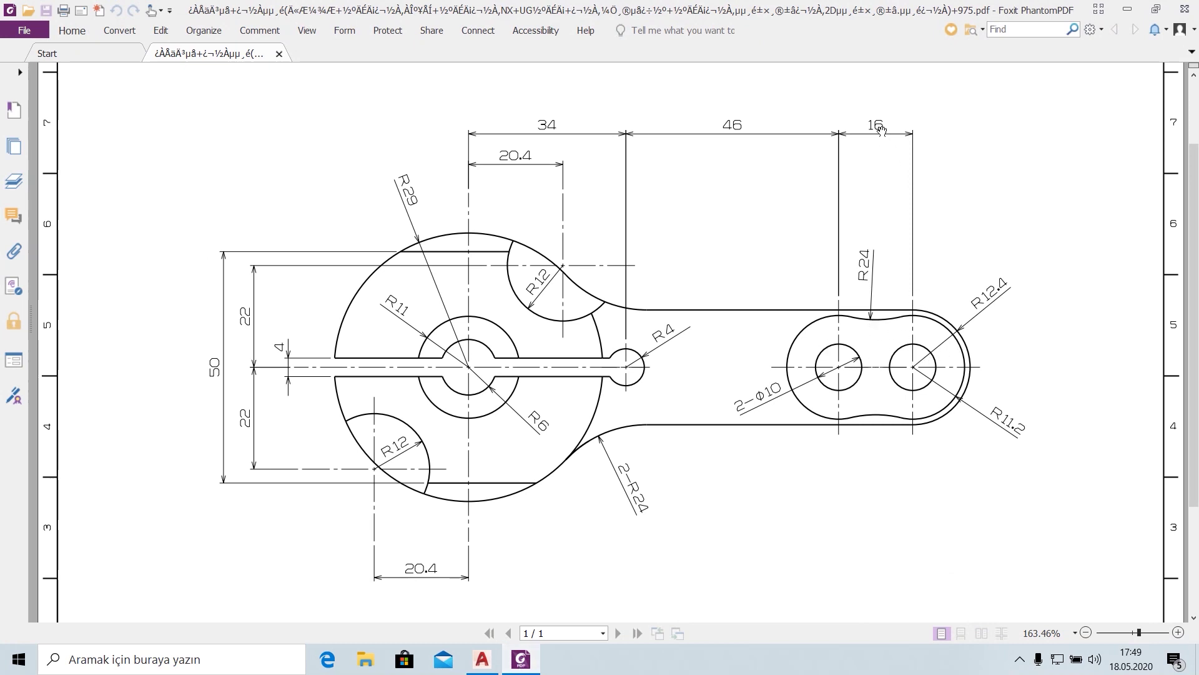
left_click(482, 659)
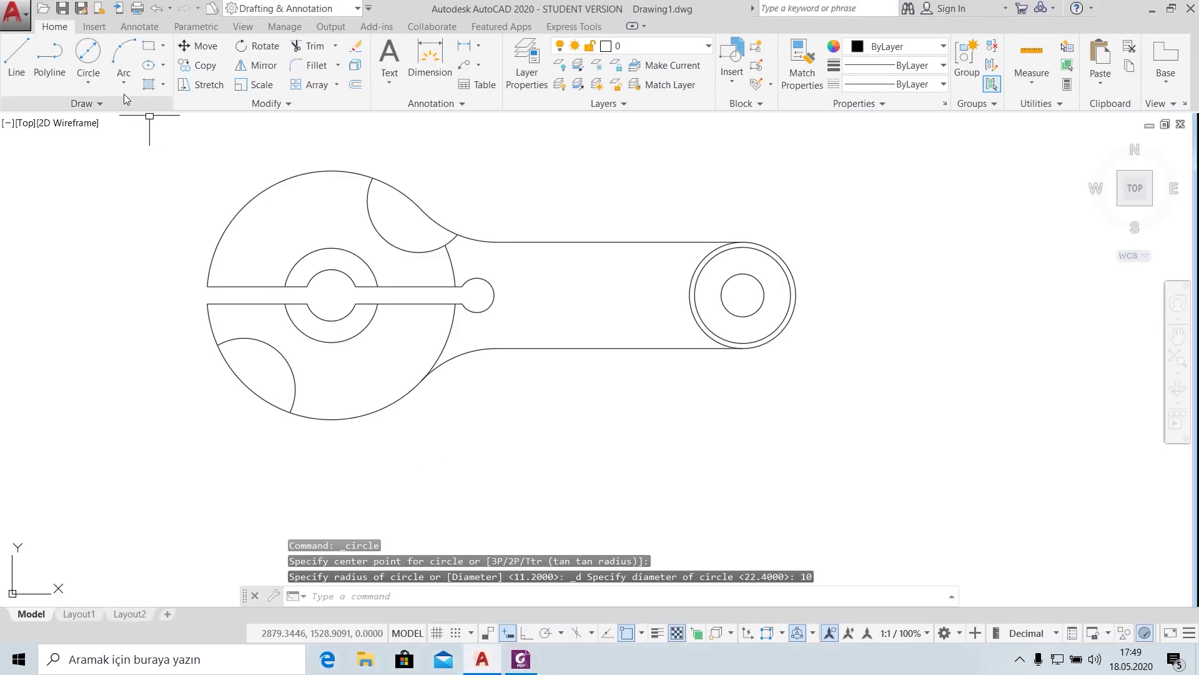
- Select the R11.2 circle and ⌀10 hole for copying
left_click(198, 65)
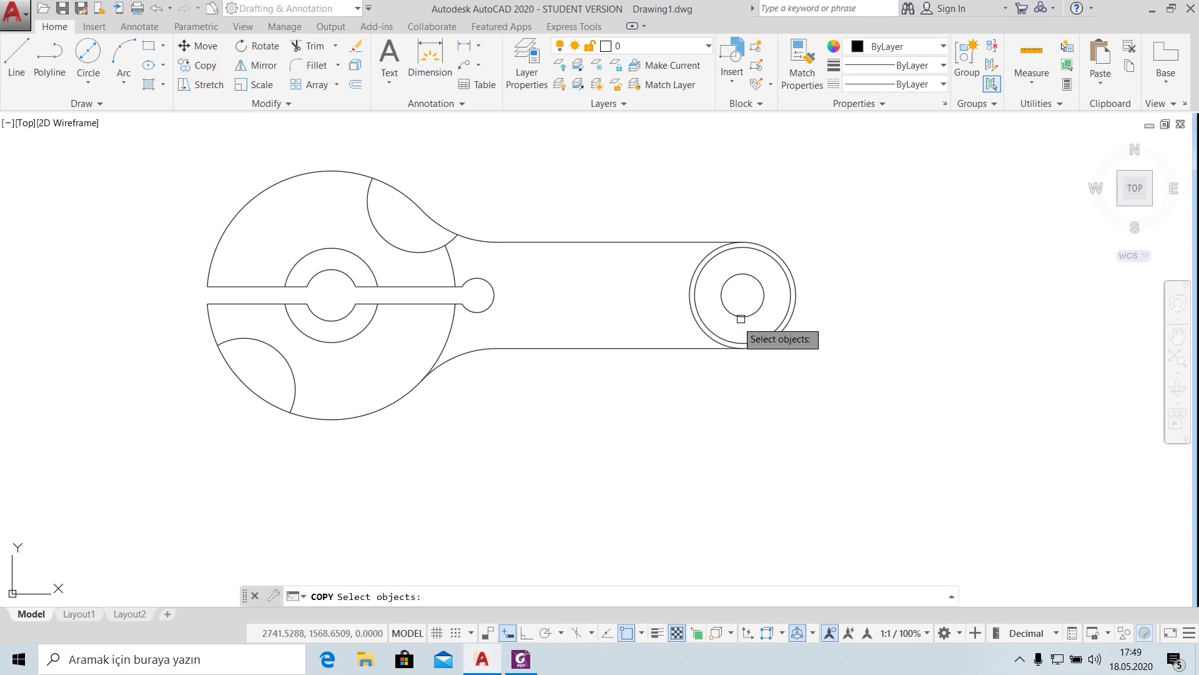
scroll(747, 290, "up", 4)
scroll(746, 289, "up", 2)
left_click(702, 303)
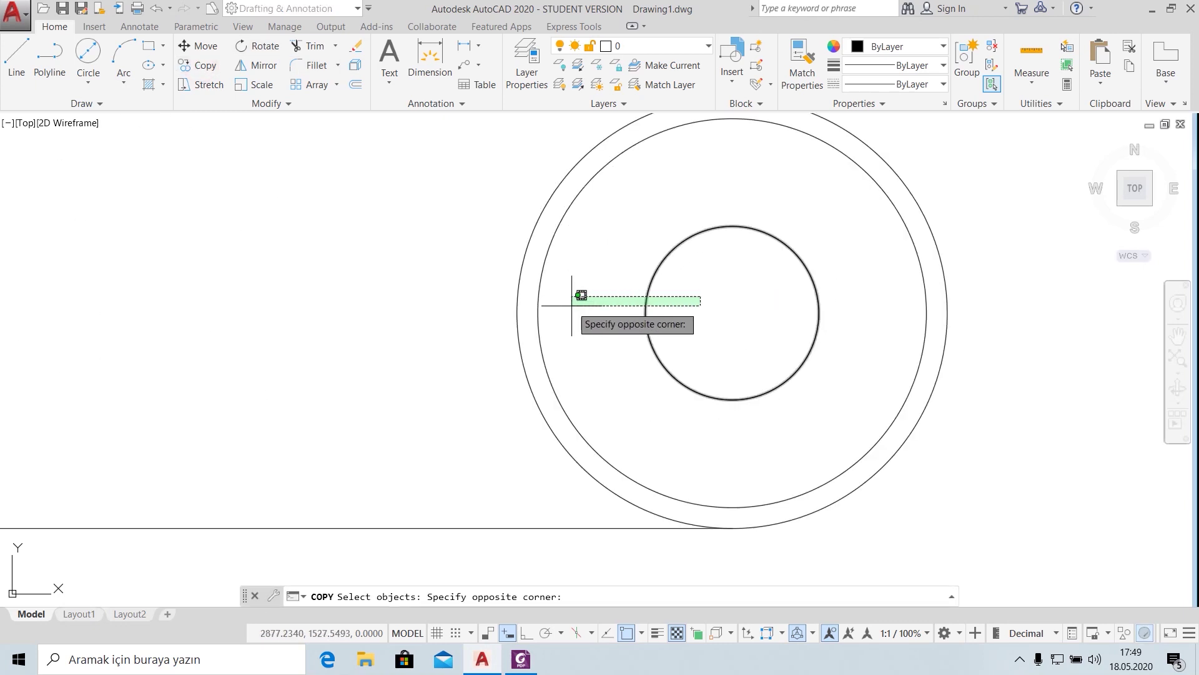
left_click(532, 294)
key("Return")
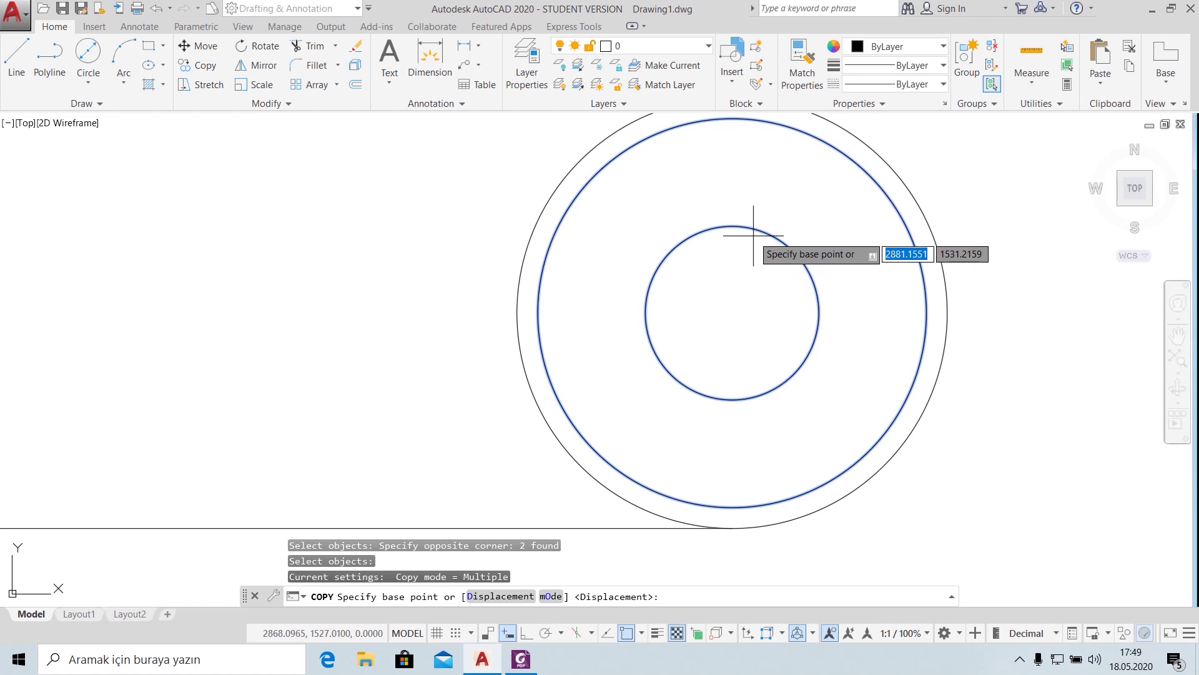
- Place the copy 16 units left of the originals with Ortho on
left_click(733, 313)
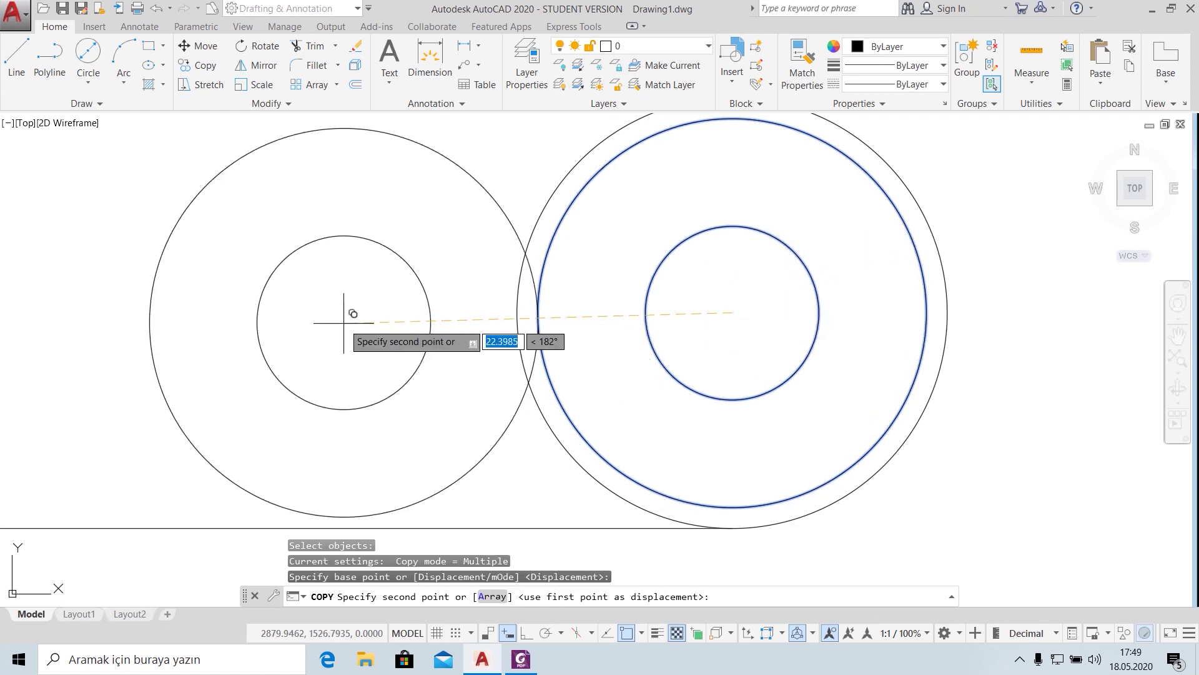
key("F8")
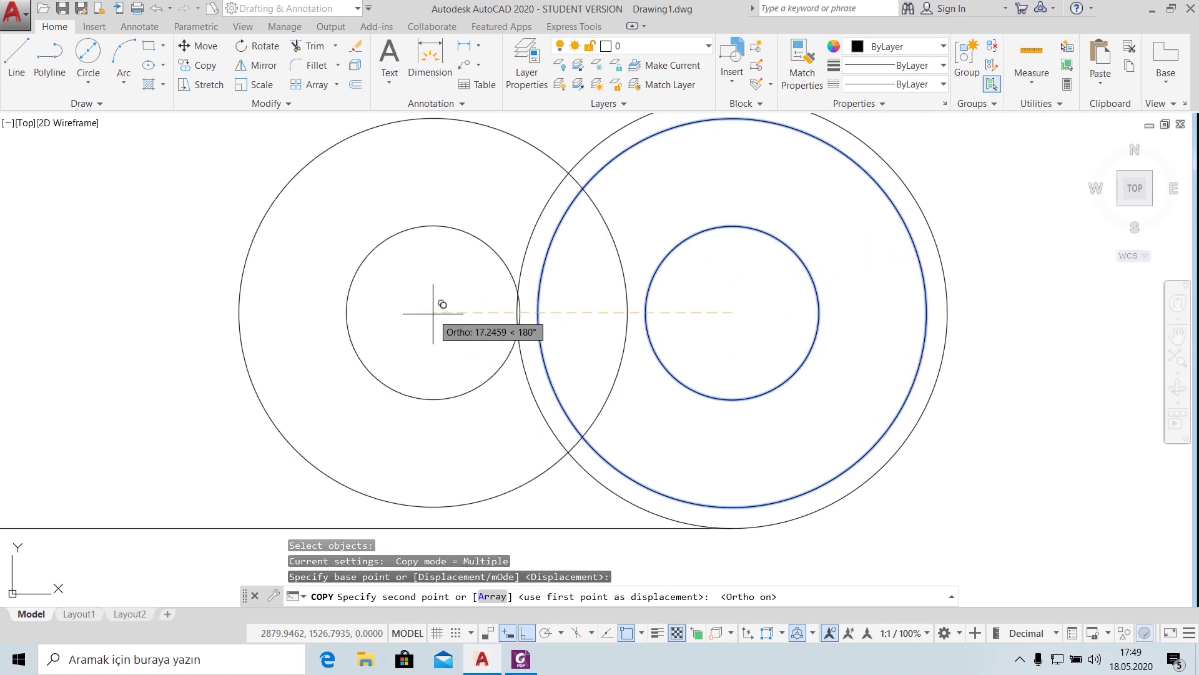
type("16")
key("Return")
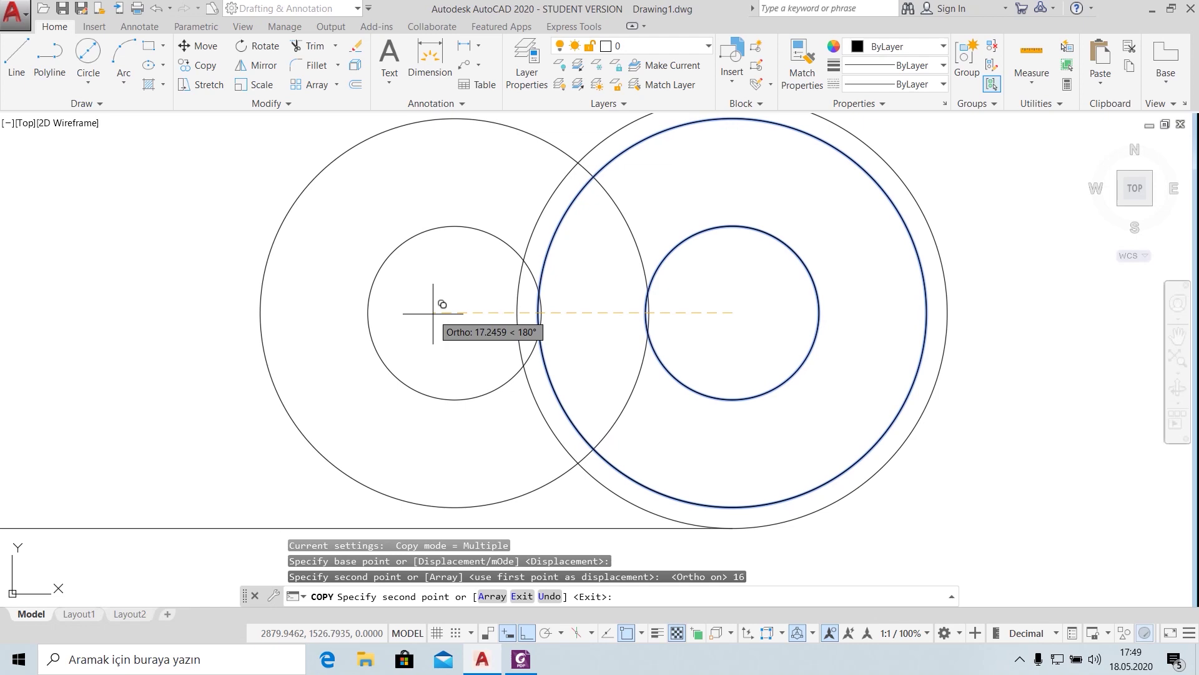
key("Escape")
scroll(607, 360, "down", 4)
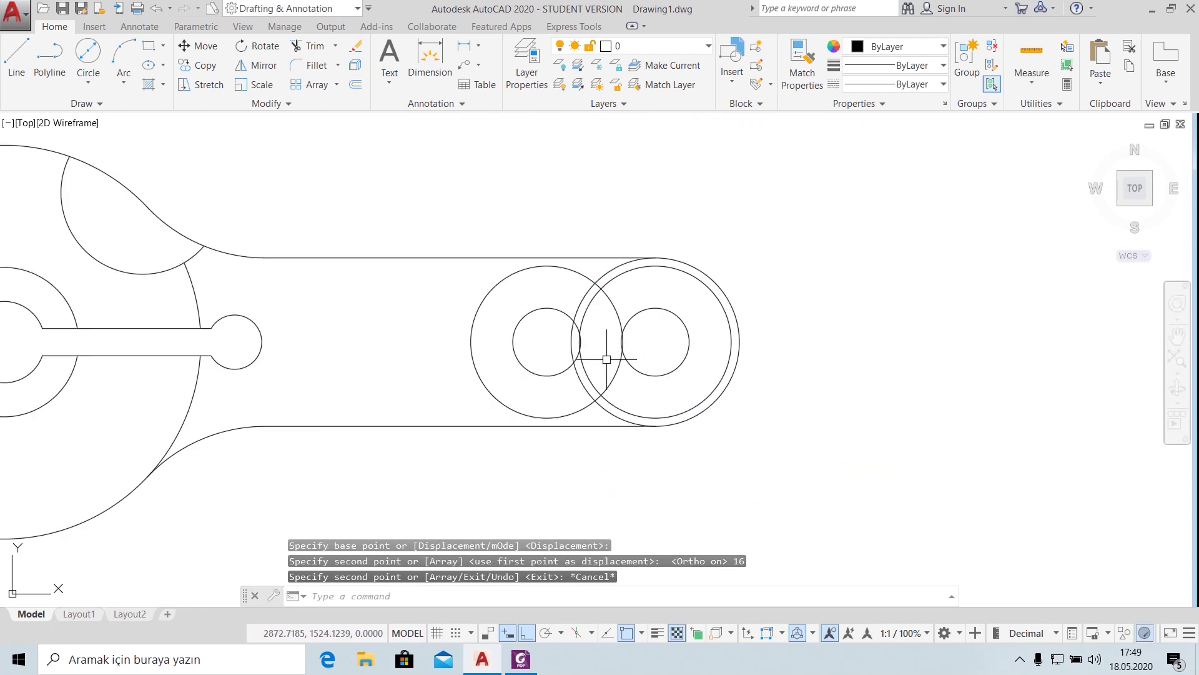
left_click(528, 670)
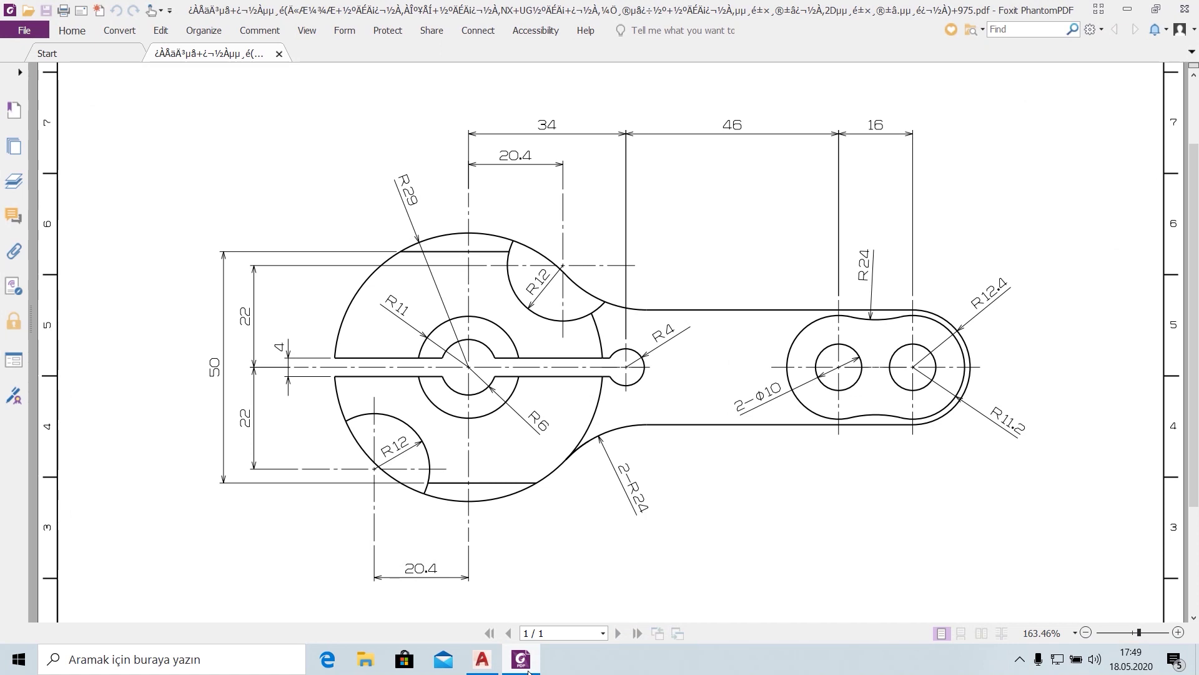
left_click(527, 669)
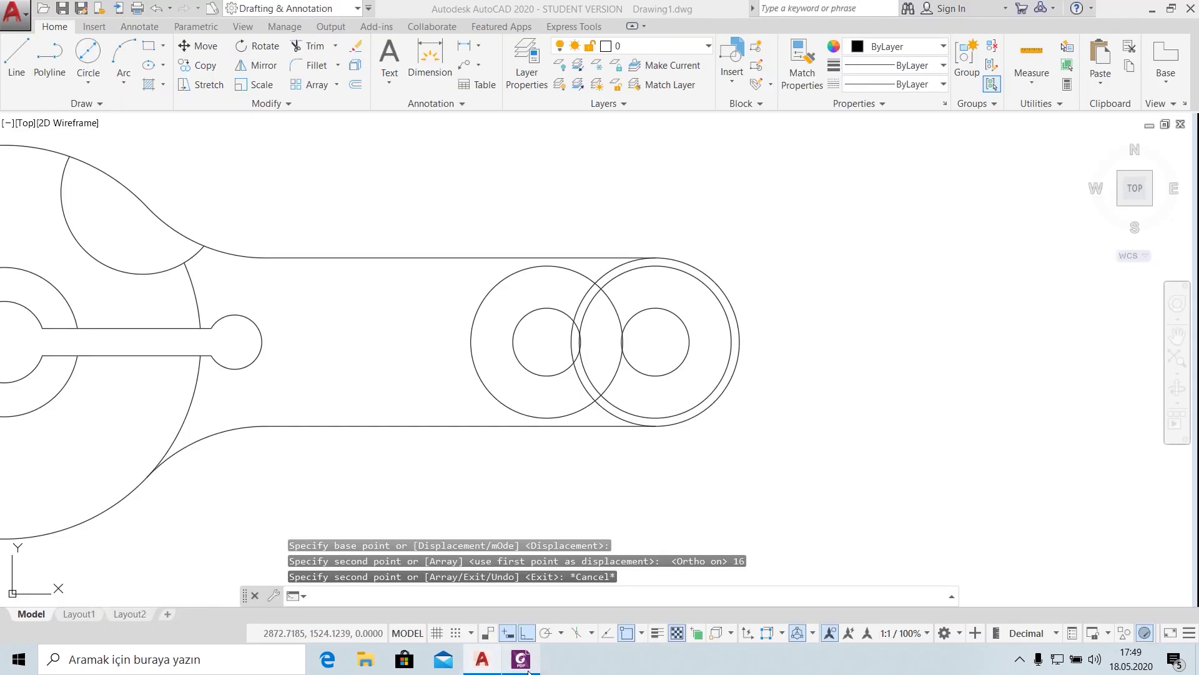
- Trim the overlapping arcs between the two R11.2 circles, undoing the last cut
left_click(528, 670)
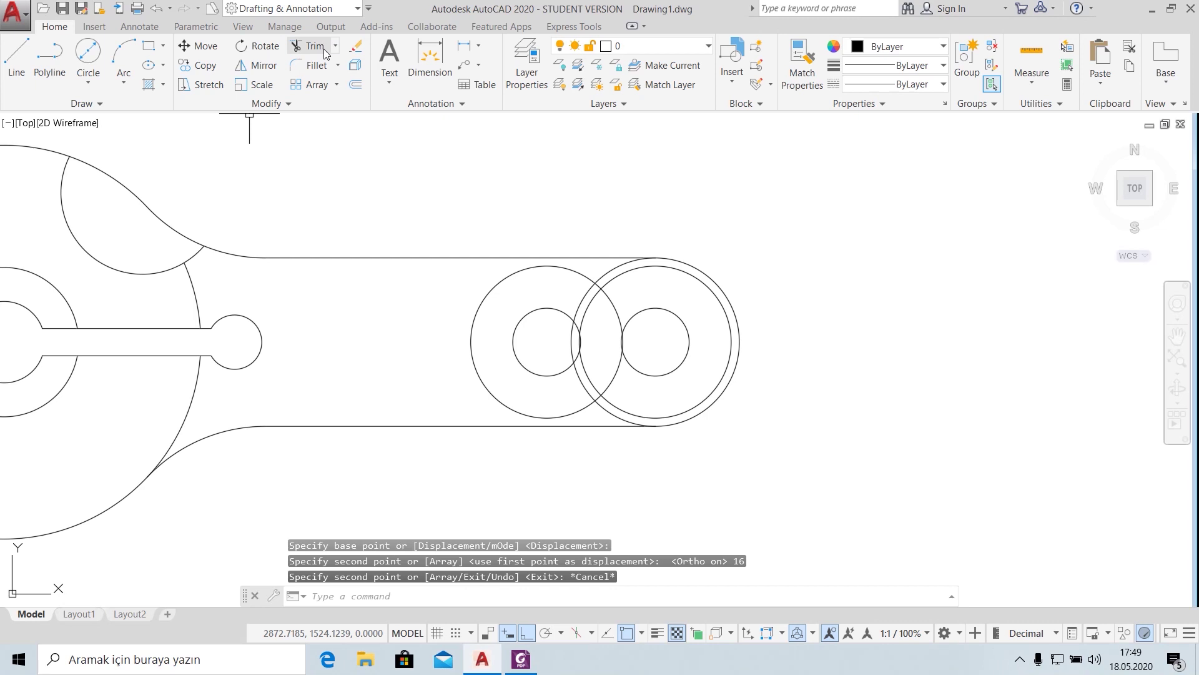
left_click(324, 53)
key("Return")
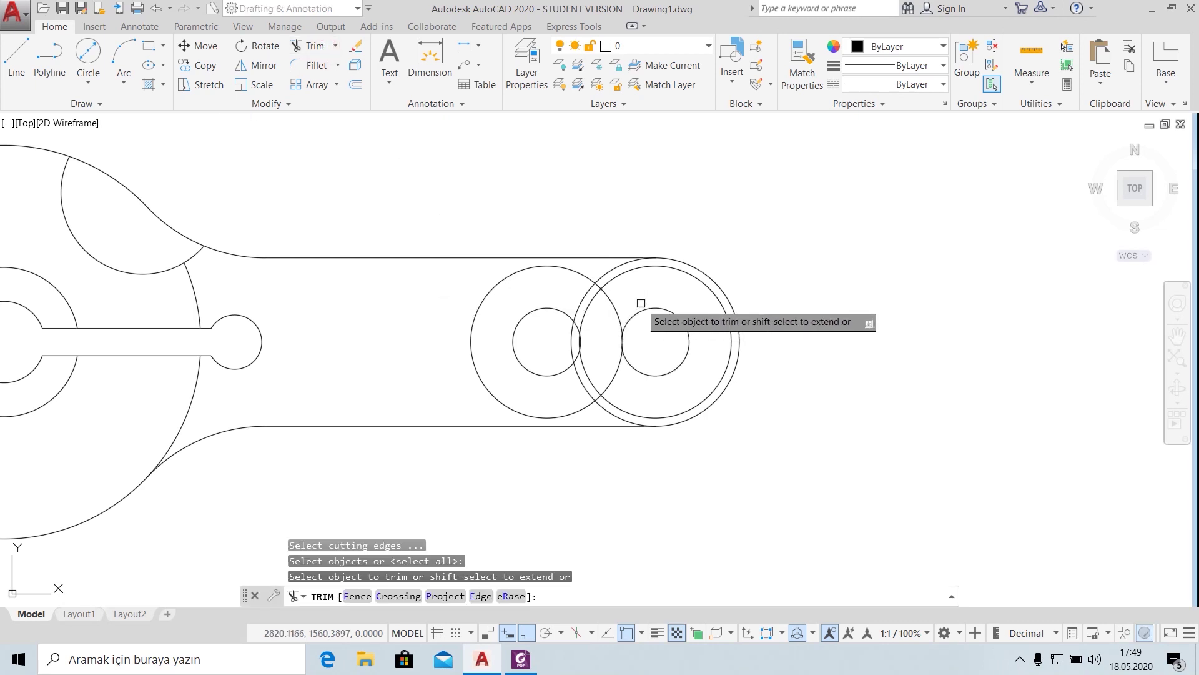
left_click(597, 319)
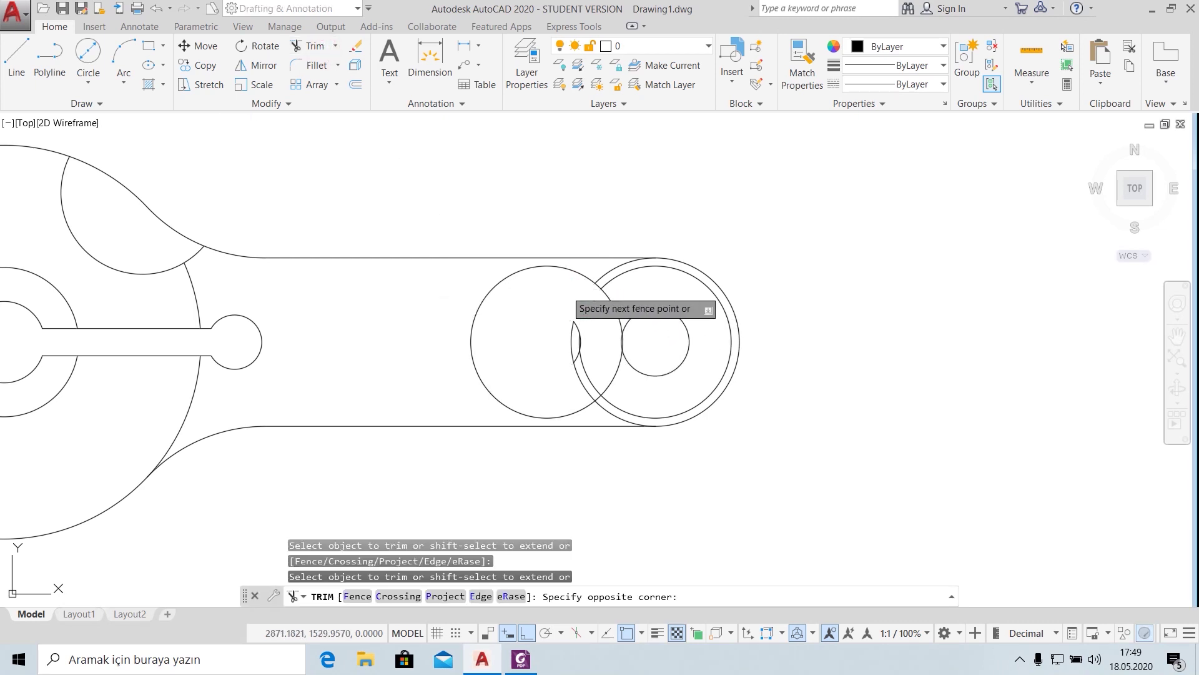
left_click(567, 290)
key("ctrl+z")
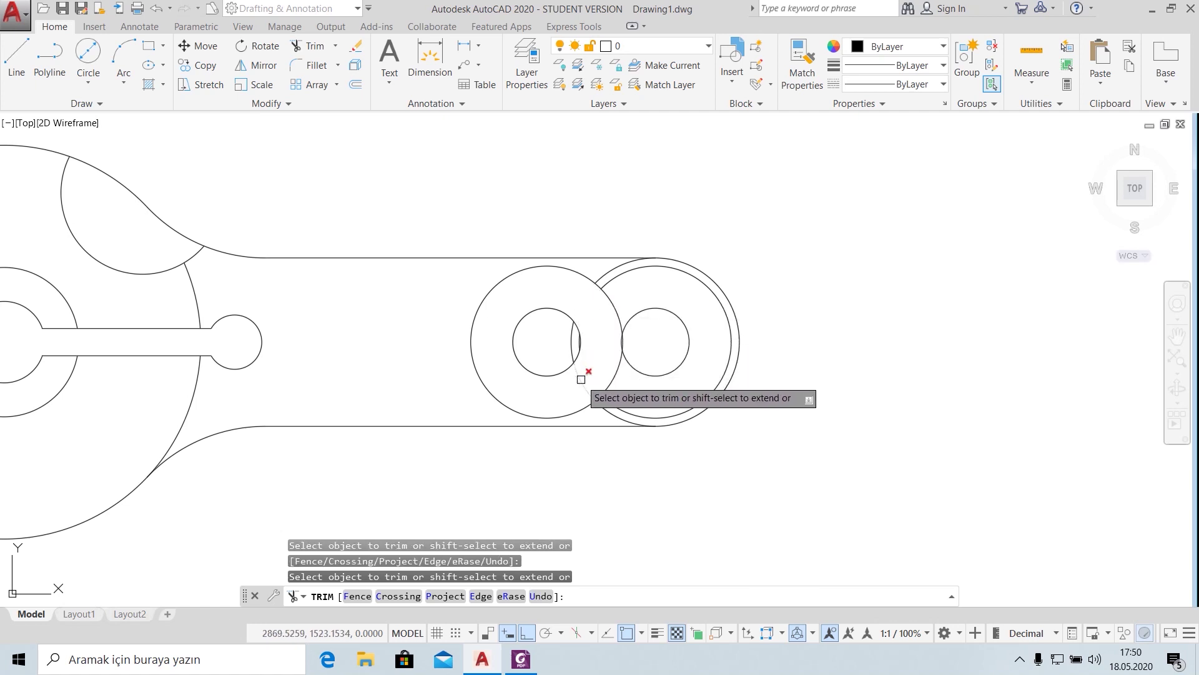
left_click(521, 659)
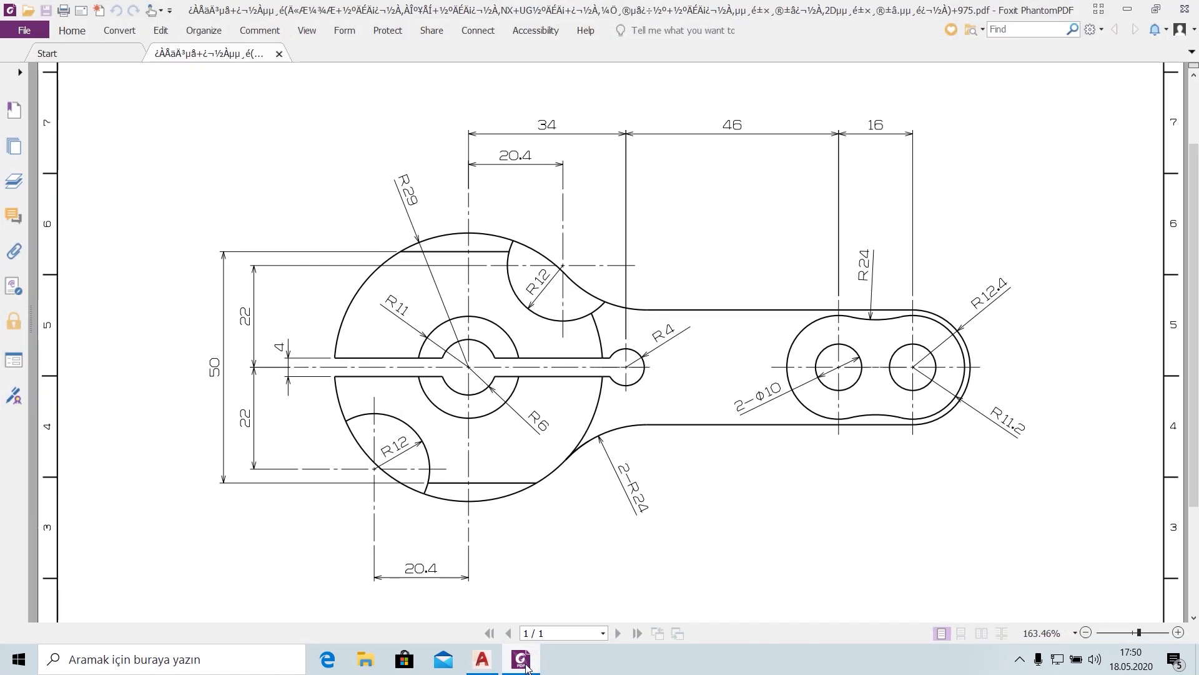
left_click(526, 666)
left_click(526, 666)
left_click(526, 666)
key("Escape")
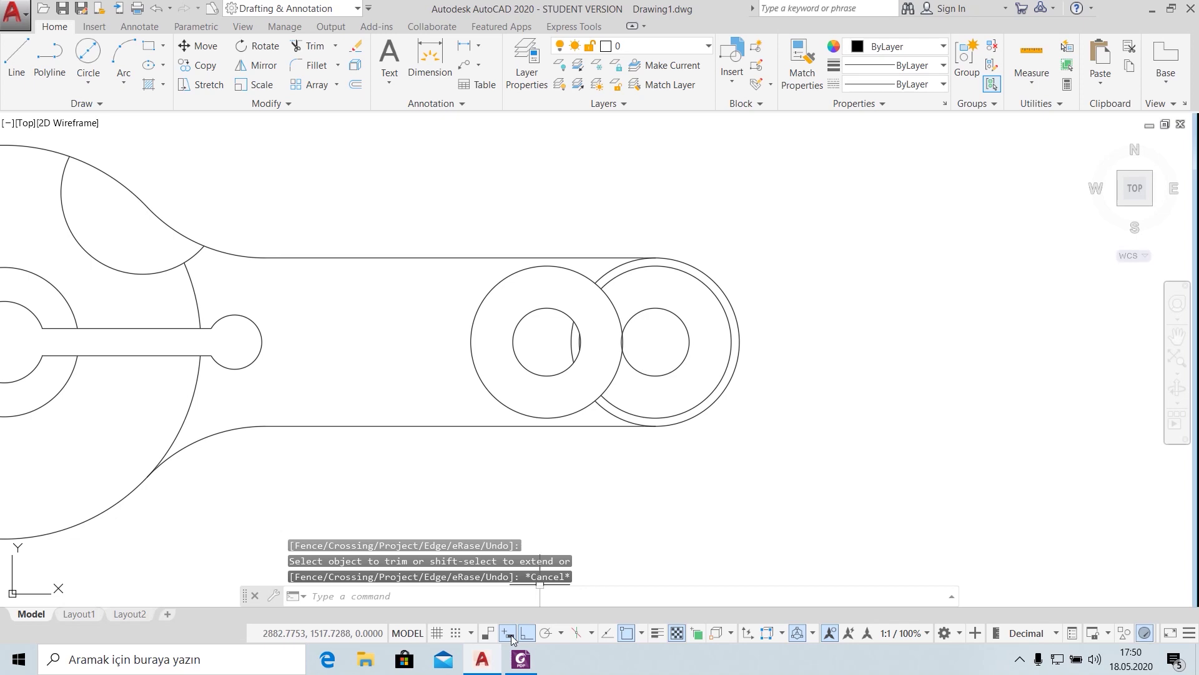
left_click(517, 669)
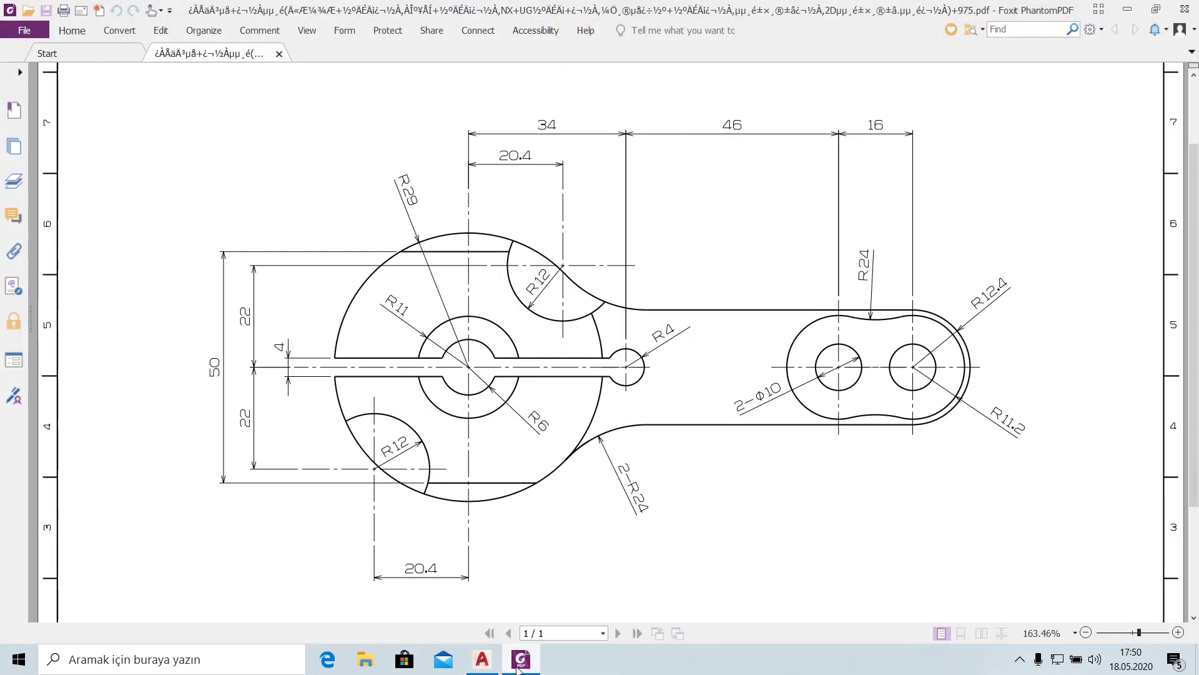
left_click(517, 669)
scroll(632, 291, "up", 3)
- Draw an R24 circle tangent to the lever's top edge and the outer end ring
middle_click_drag(635, 287, 594, 443)
left_click(87, 53)
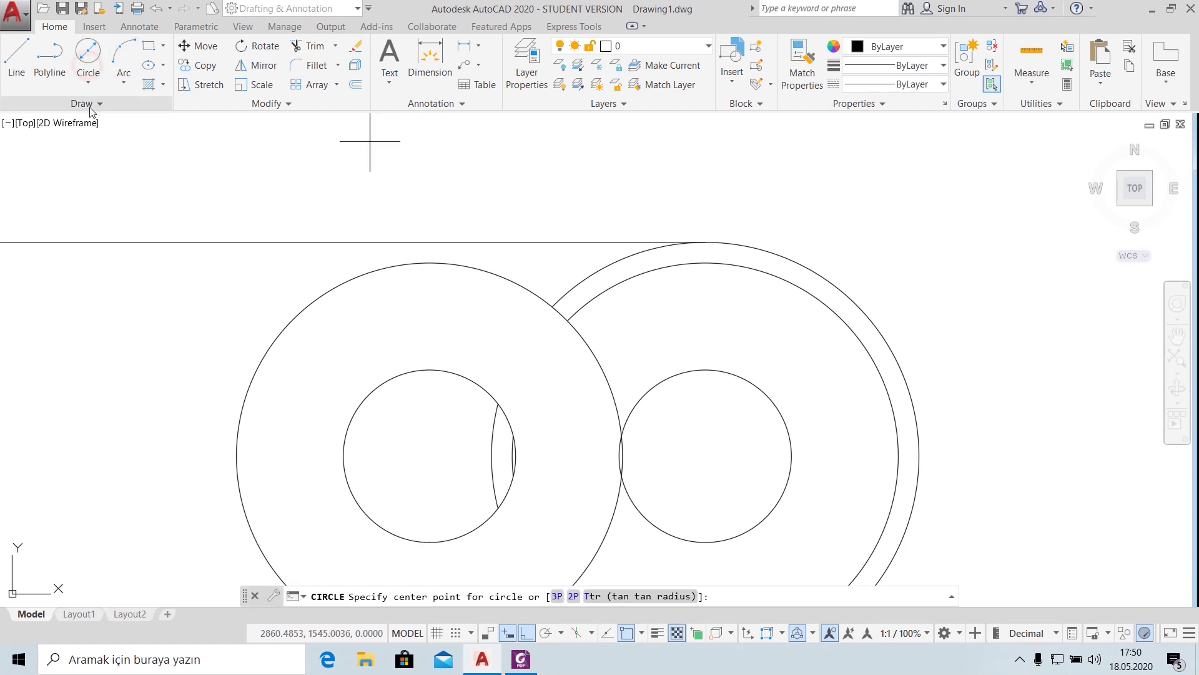
left_click(131, 242)
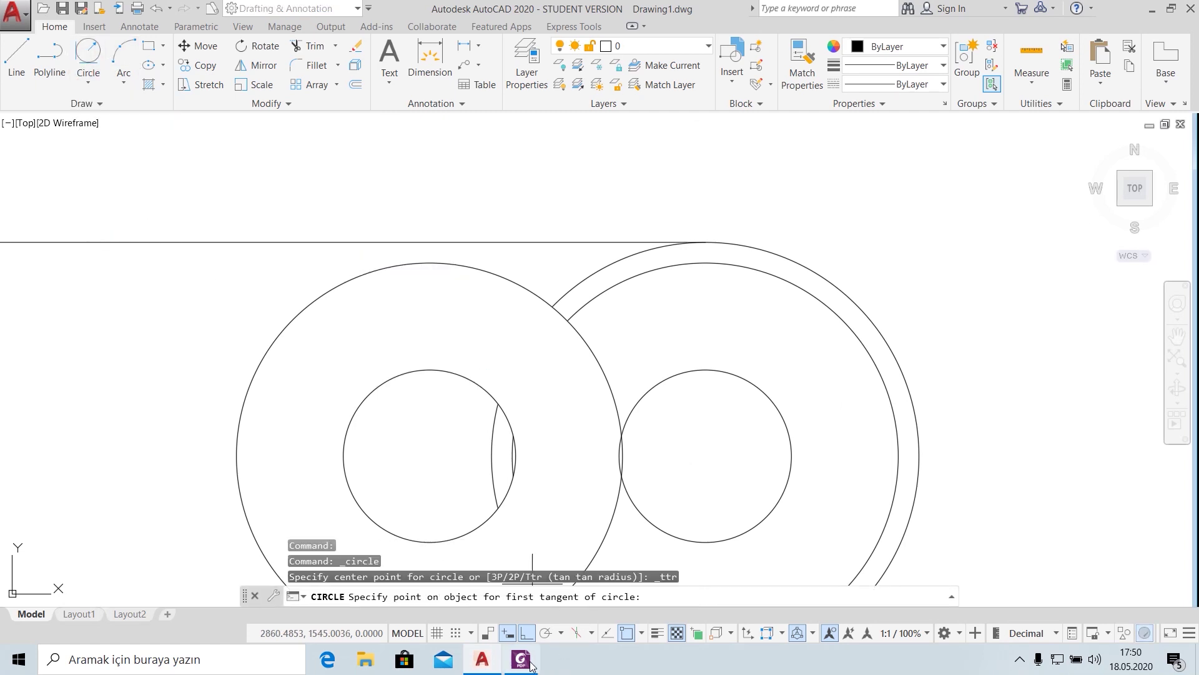
key("alt+Tab")
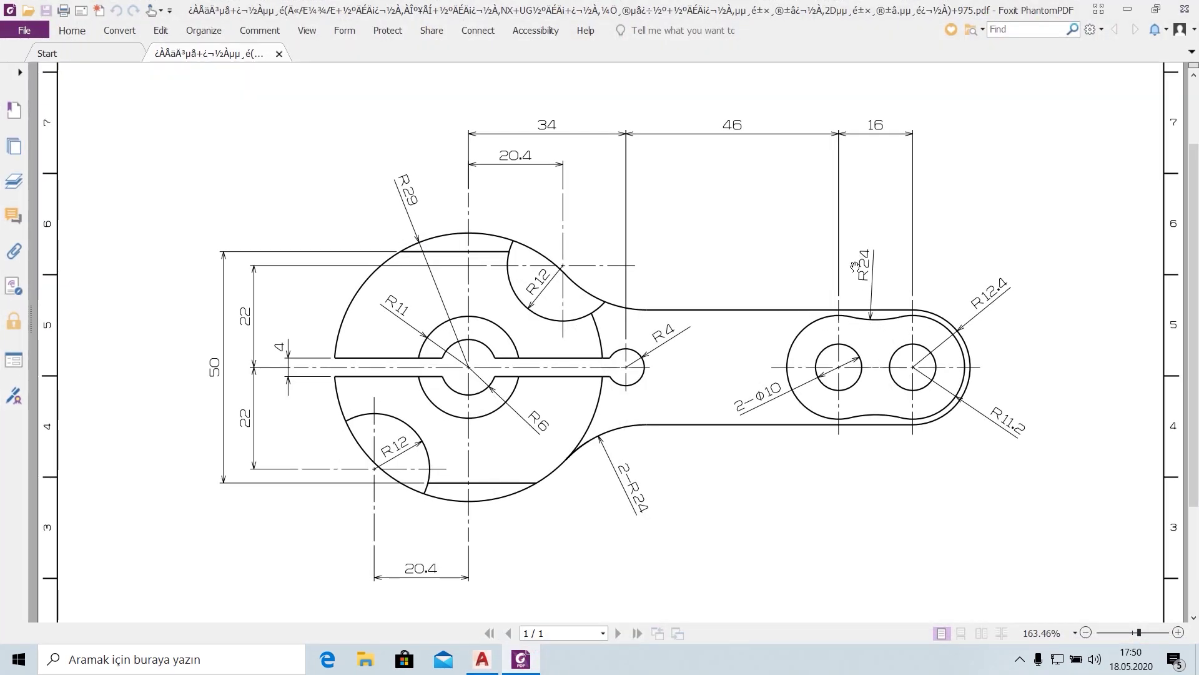
left_click(529, 665)
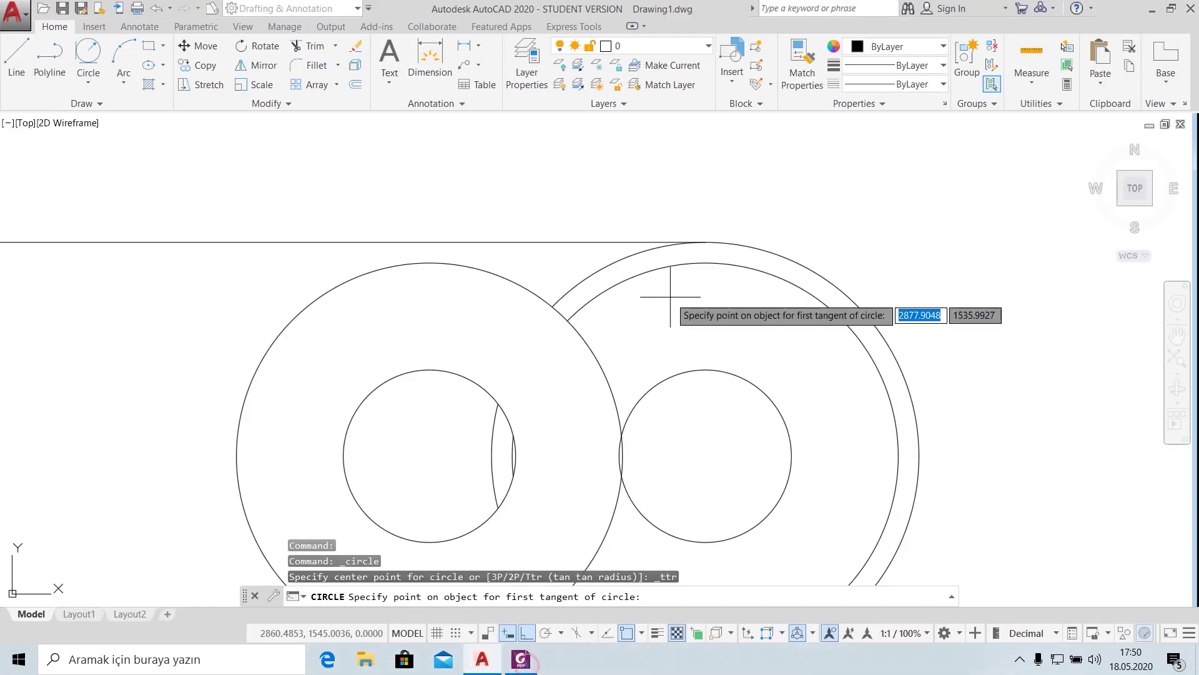
left_click(463, 243)
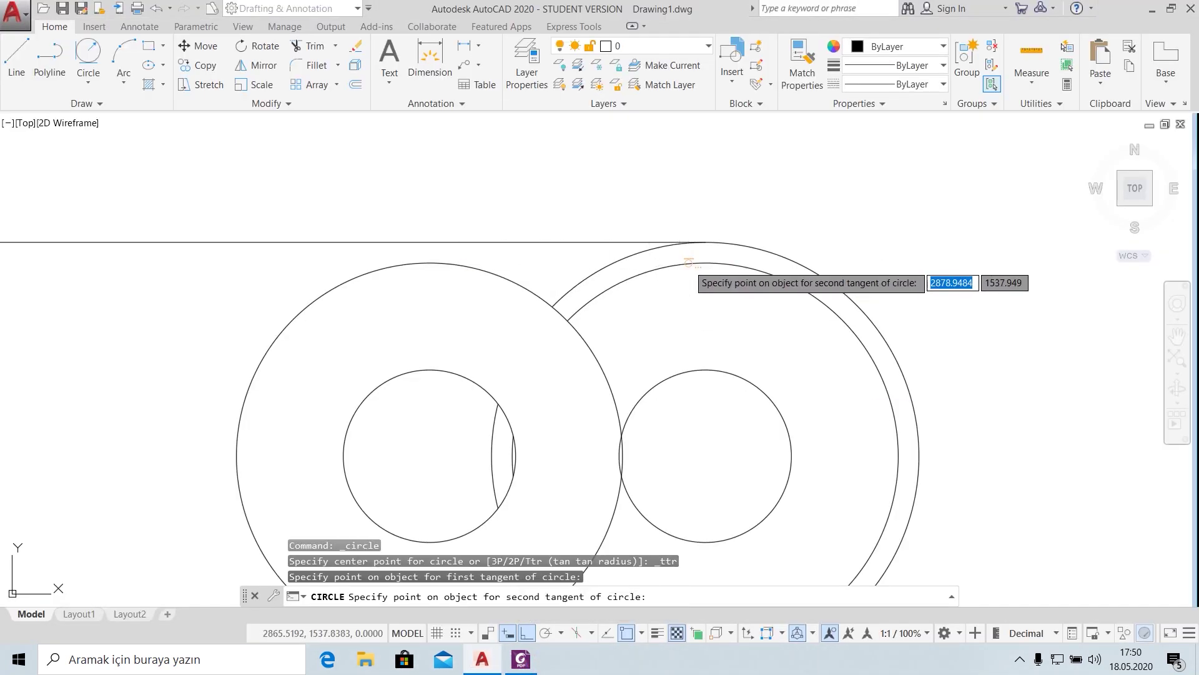
left_click(678, 237)
type("24")
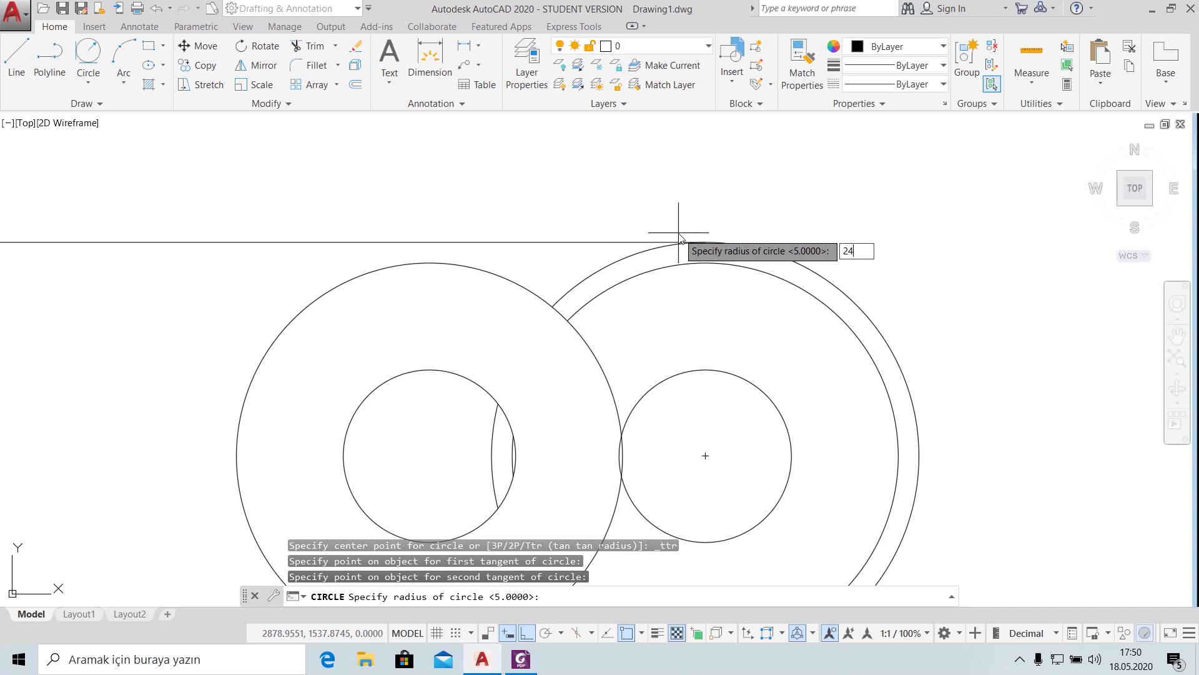
key("Return")
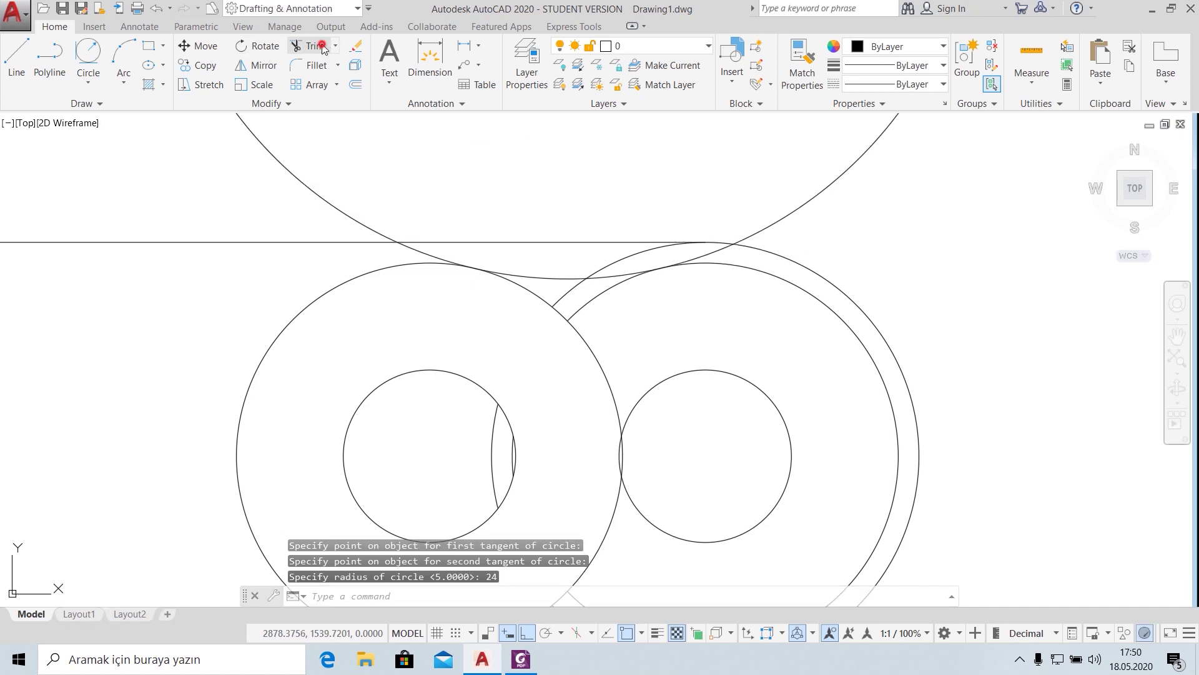
- Trim the blend circle's excess arc and the leftover arc inside the copied circle
left_click(311, 46)
key("Return")
left_click(609, 268)
scroll(739, 326, "down", 2)
scroll(662, 359, "down", 1)
scroll(663, 359, "up", 4)
scroll(533, 279, "down", 4)
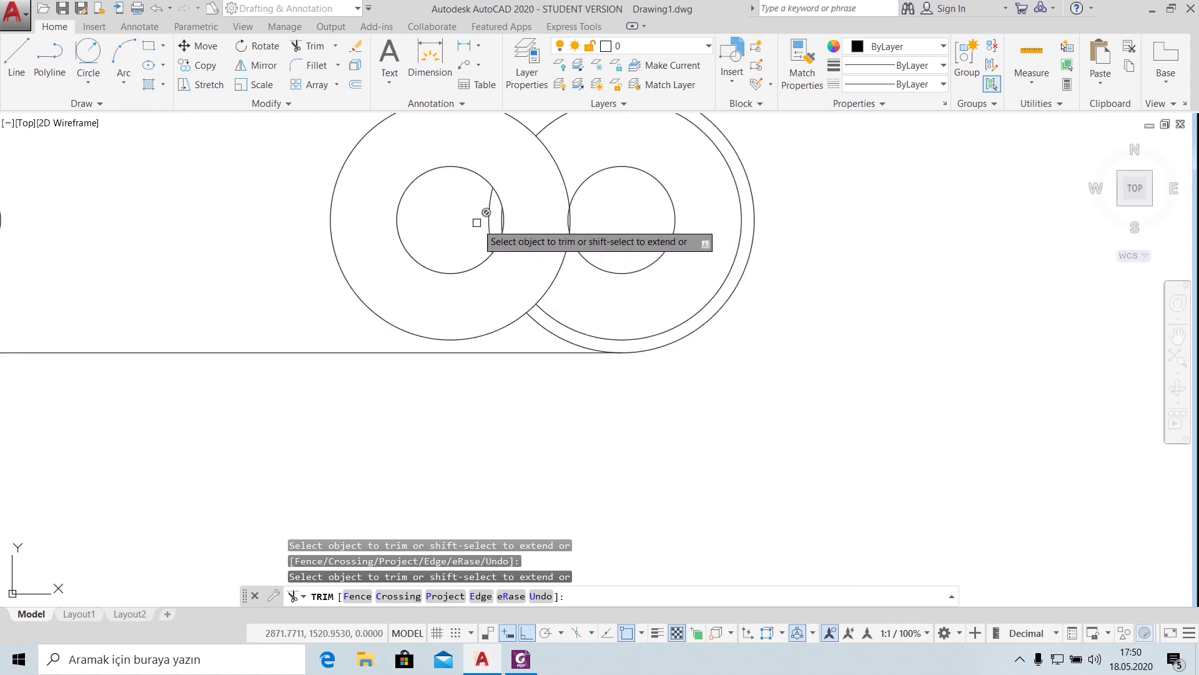
left_click(562, 339)
key("Escape")
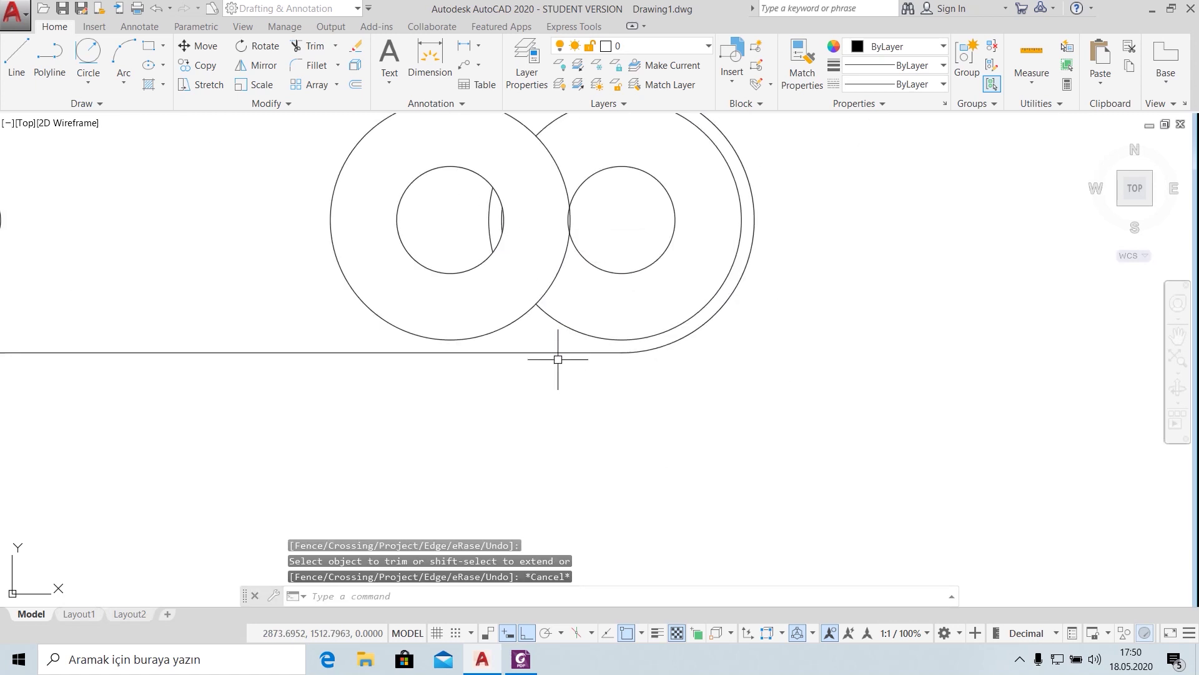
- Delete the small leftover arc and bring the whole lever outline into view
left_click(489, 233)
key("Delete")
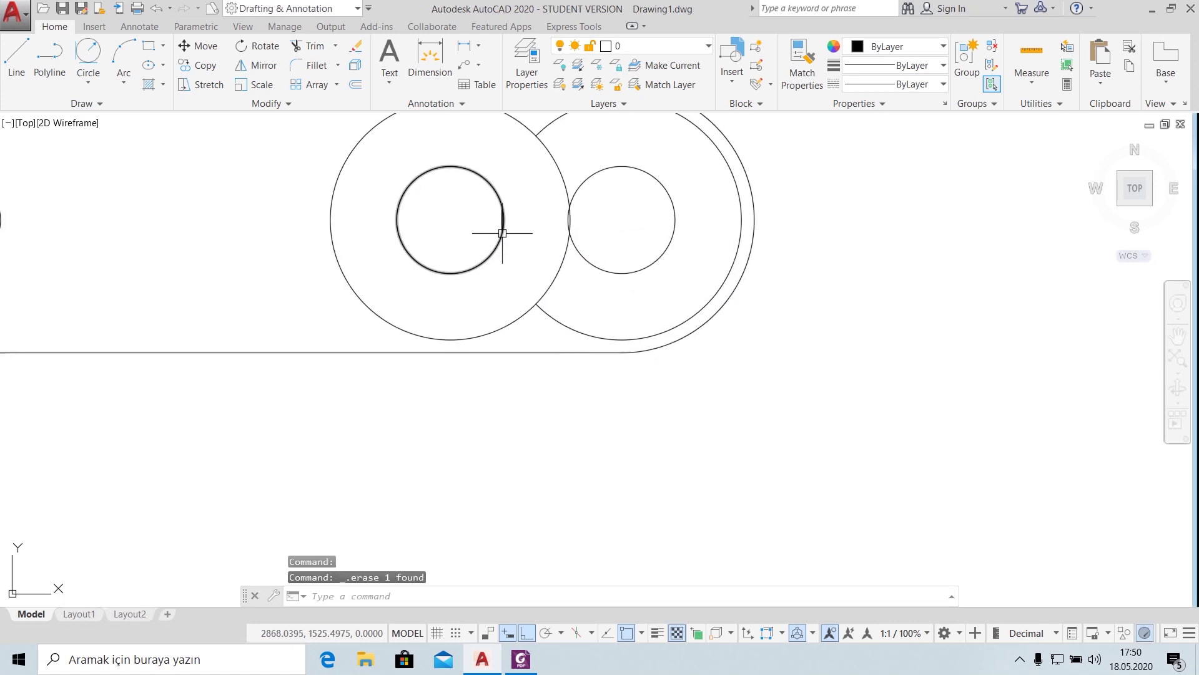
scroll(501, 221, "up", 6)
scroll(492, 212, "down", 4)
scroll(525, 236, "down", 2)
scroll(522, 236, "down", 2)
middle_click_drag(523, 236, 552, 320)
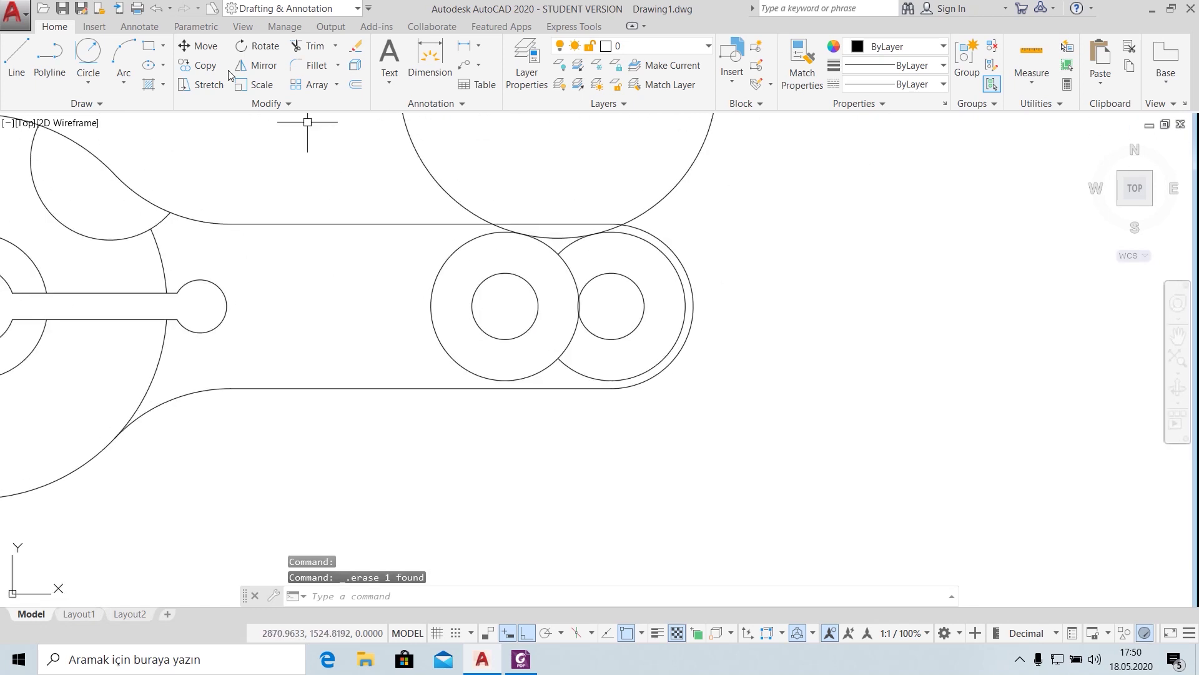
- Draw a second R24 circle tangent to the lever's bottom edge and the end ring
left_click(95, 56)
scroll(529, 375, "up", 4)
left_click(478, 369)
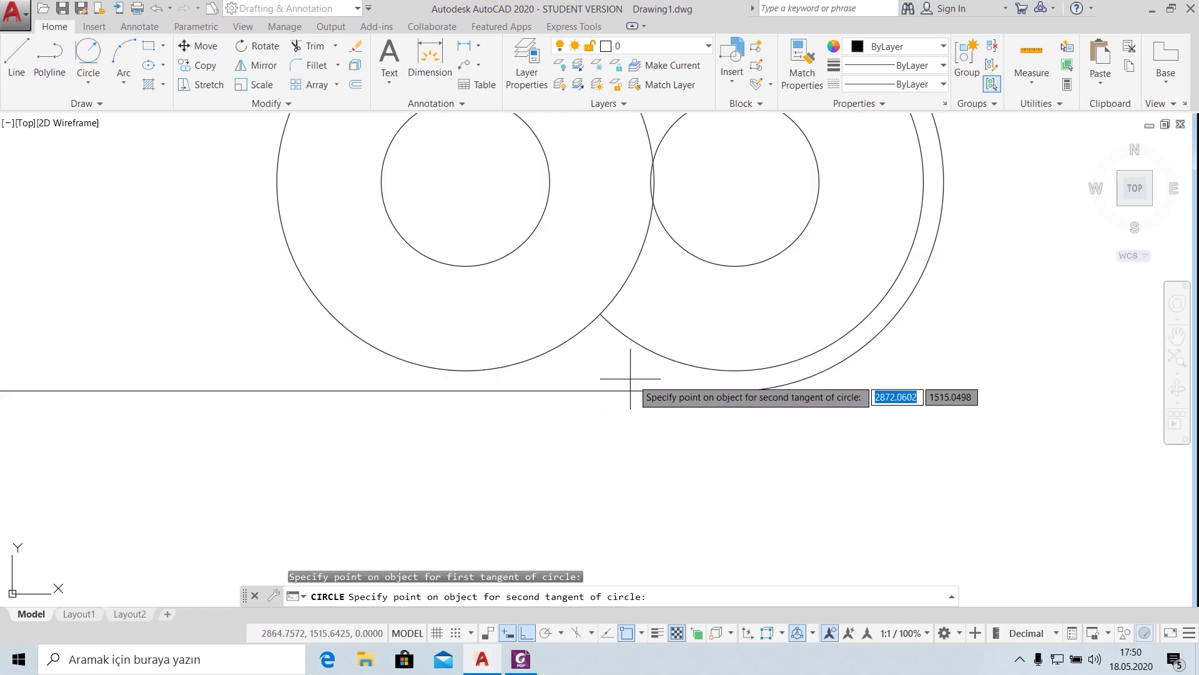
left_click(719, 370)
type("24")
key("Return")
scroll(719, 369, "down", 4)
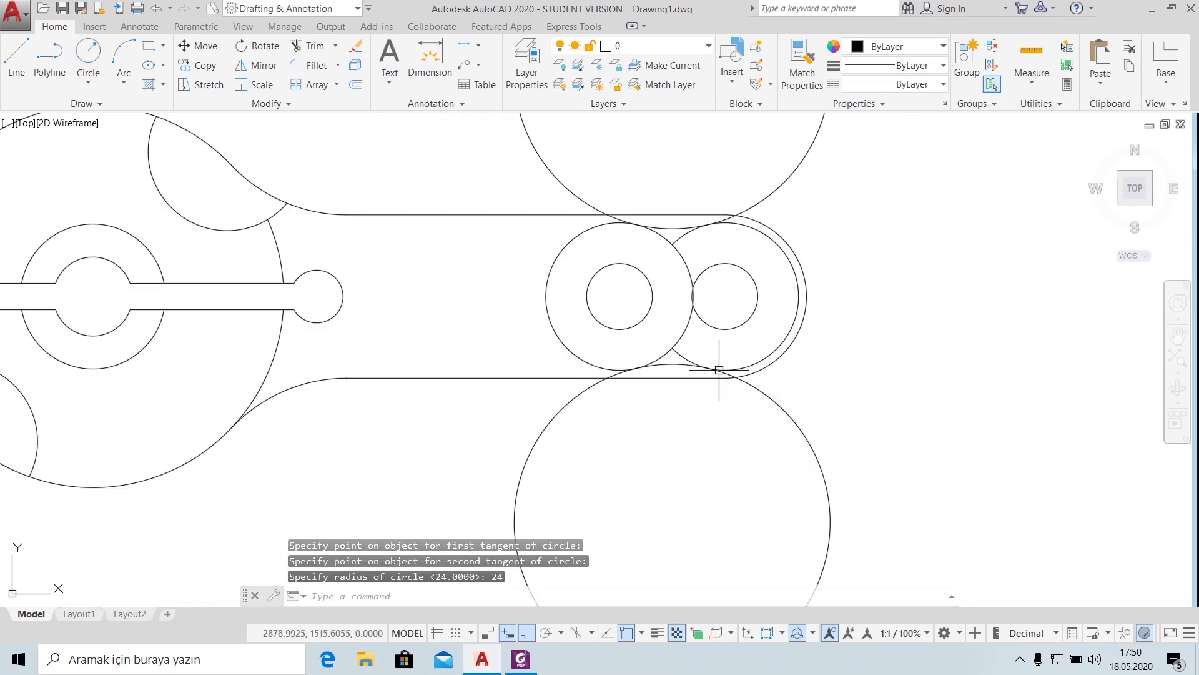
- Trim the lower R24 blend circle down to its waist curve
left_click(312, 47)
key("Return")
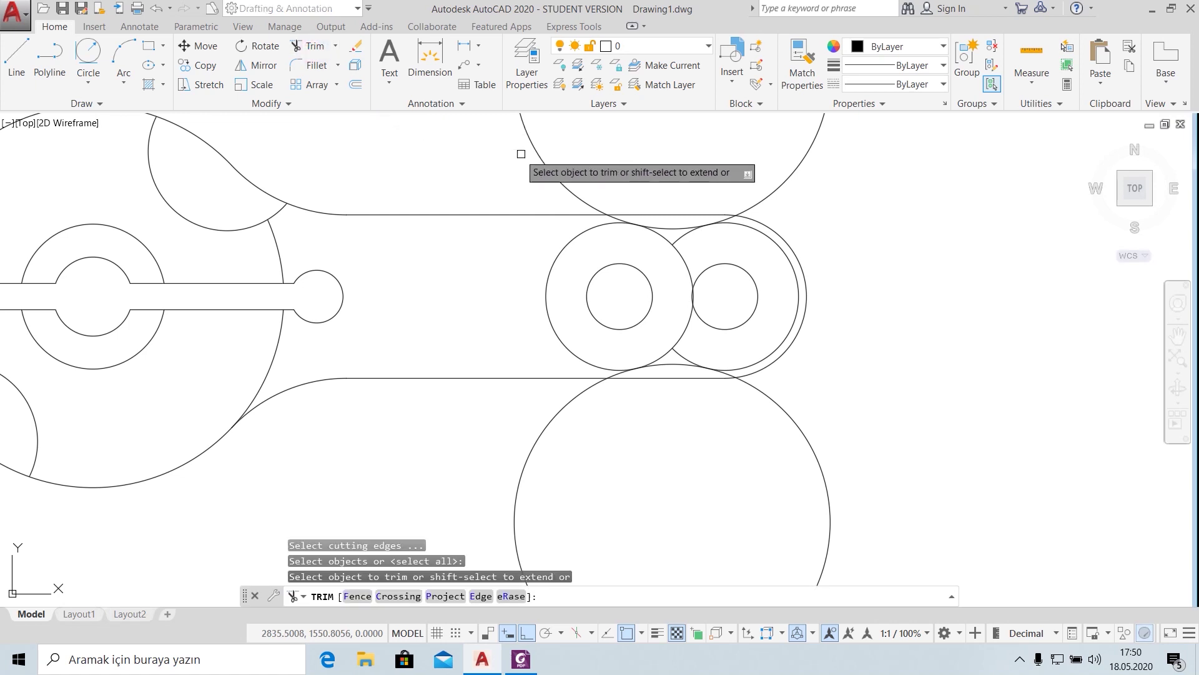
scroll(590, 190, "up", 4)
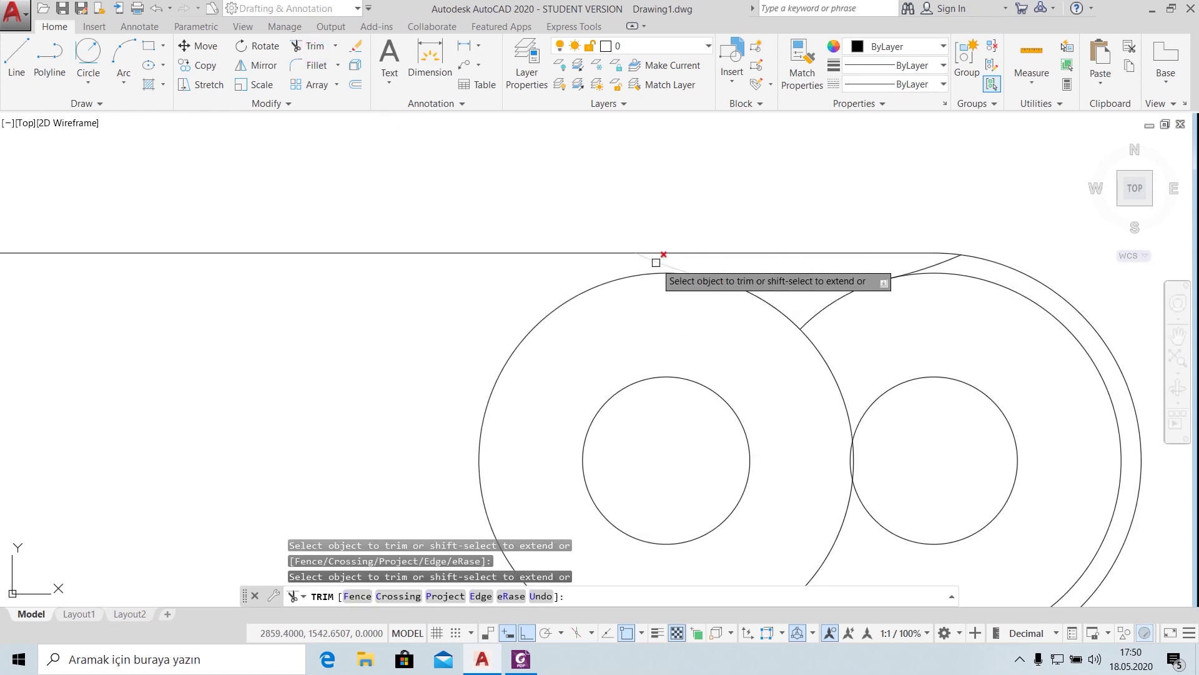
scroll(956, 260, "down", 4)
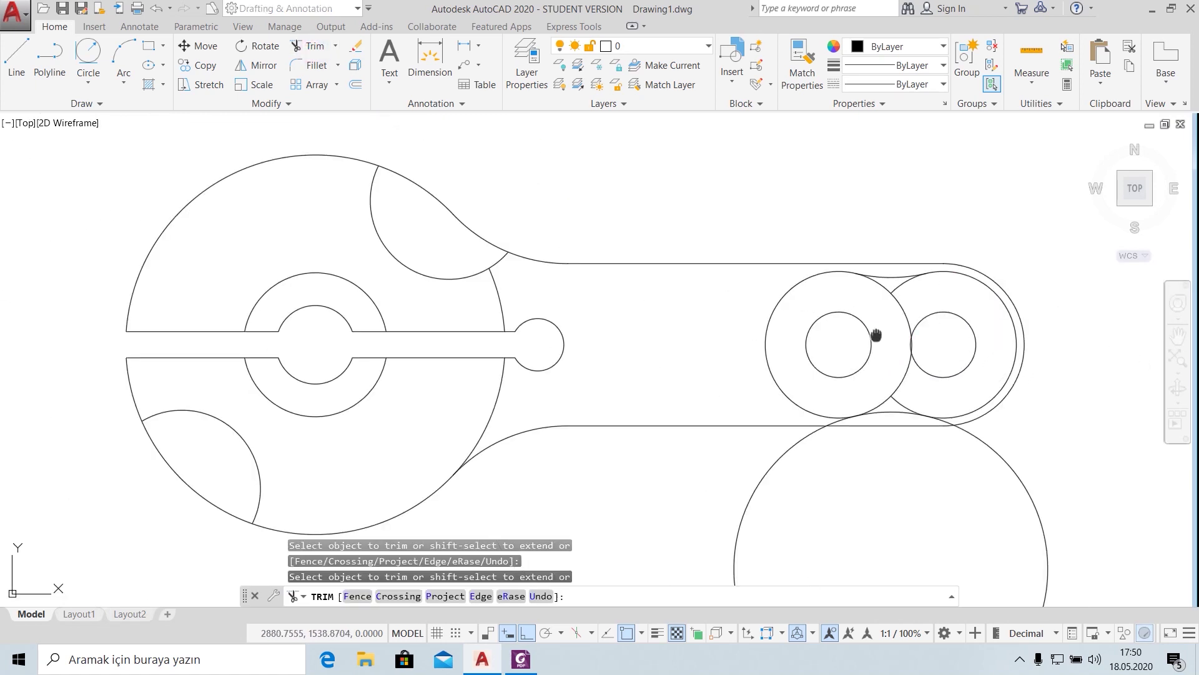
middle_click_drag(875, 335, 816, 277)
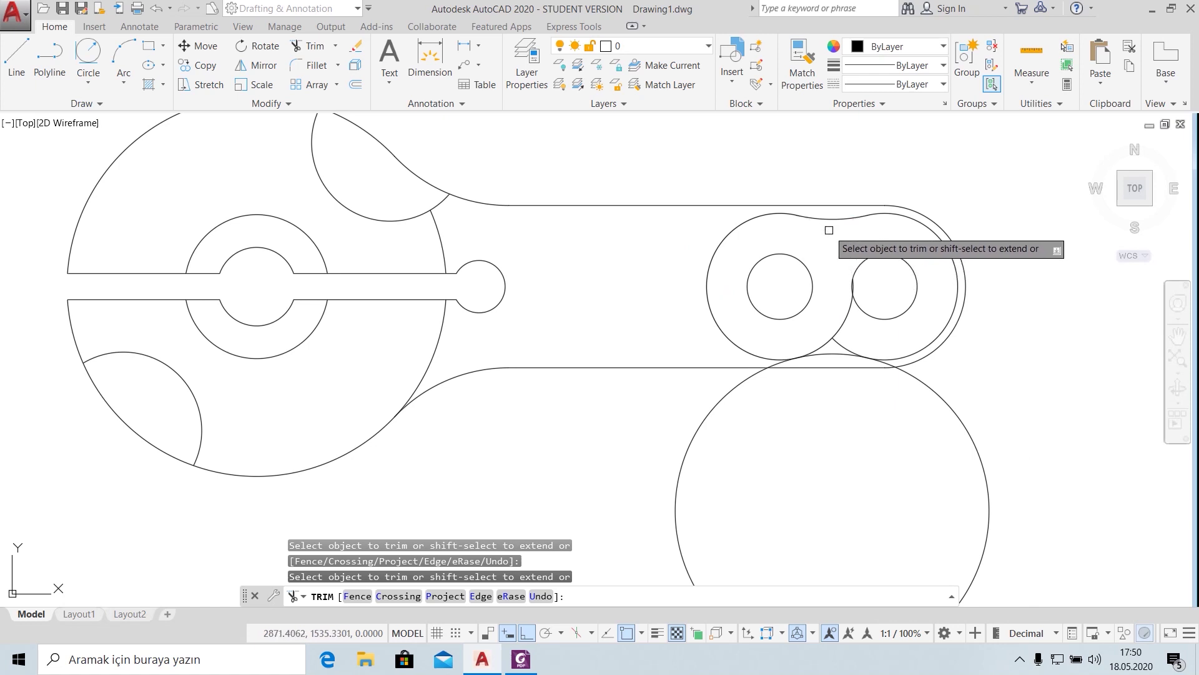
scroll(851, 313, "up", 2)
scroll(850, 312, "up", 4)
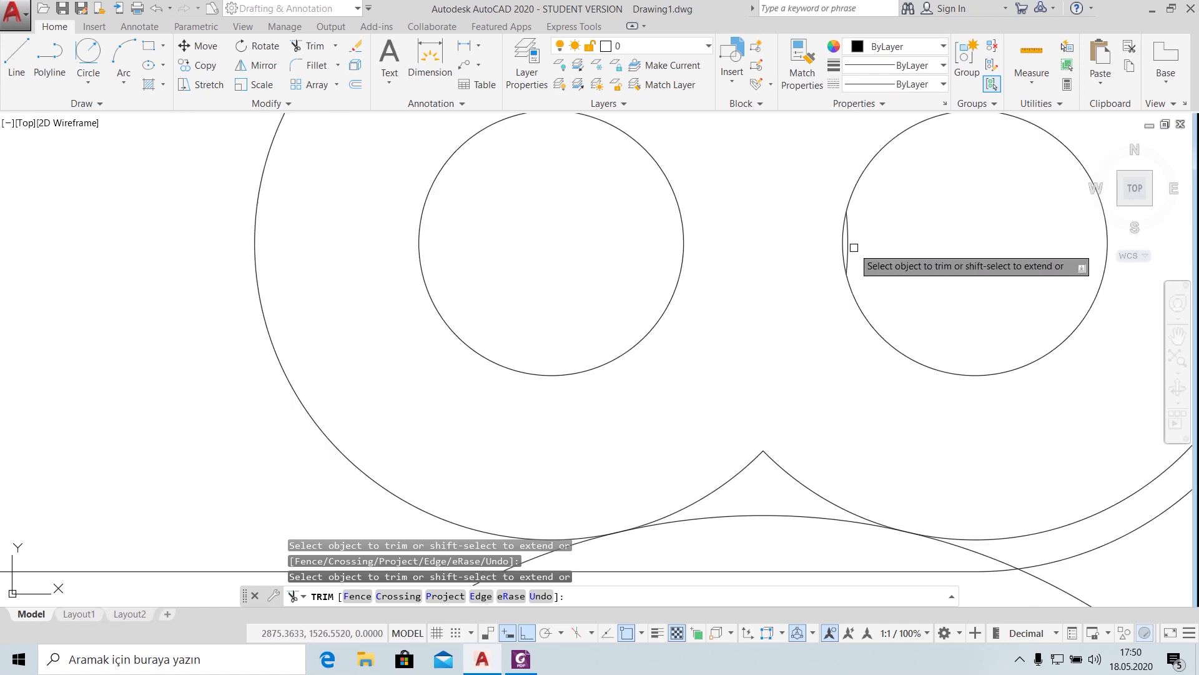
scroll(828, 350, "down", 4)
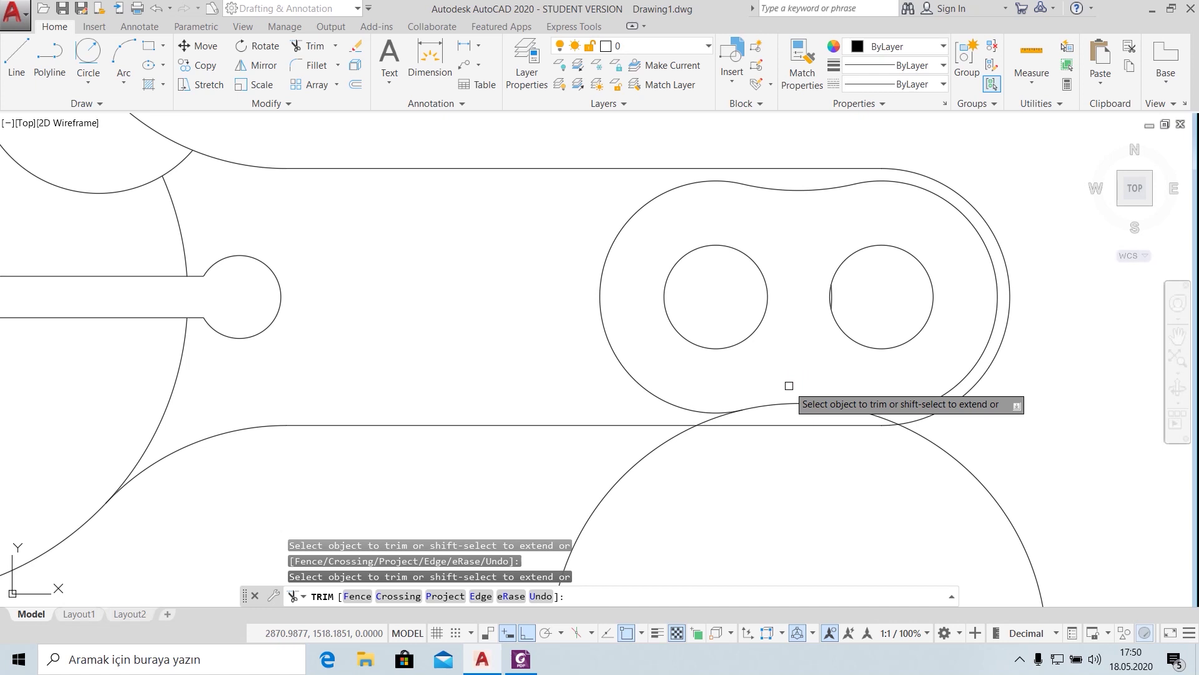
scroll(732, 435, "up", 4)
scroll(706, 394, "down", 4)
key("Escape")
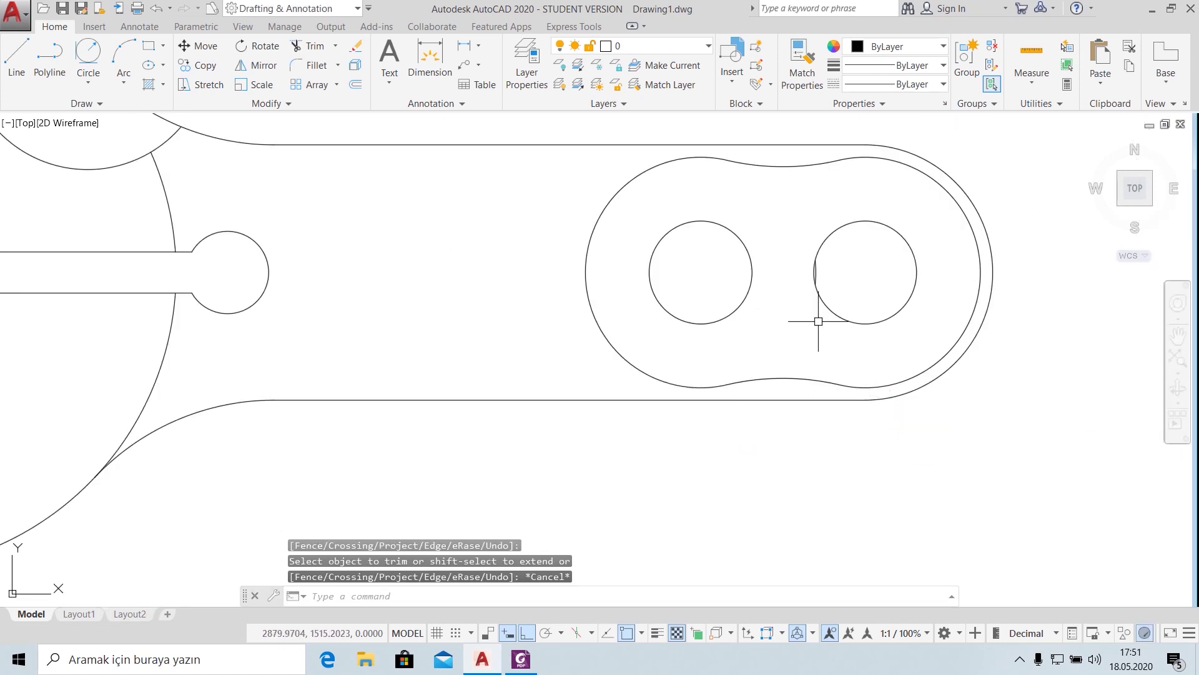
- Delete the stray small arc beside the right hole and frame the whole lever
scroll(815, 275, "up", 5)
scroll(807, 271, "up", 1)
left_click(799, 277)
key("Delete")
scroll(799, 276, "down", 4)
scroll(799, 277, "down", 4)
middle_click_drag(798, 275, 772, 279)
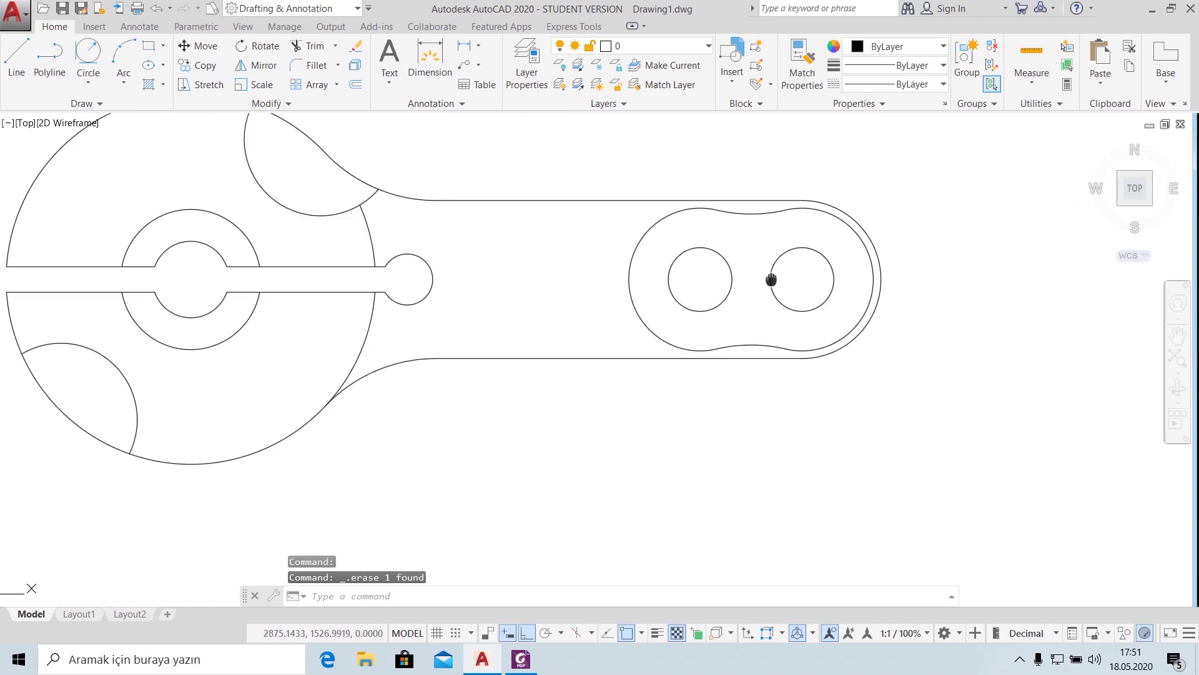
left_click(529, 665)
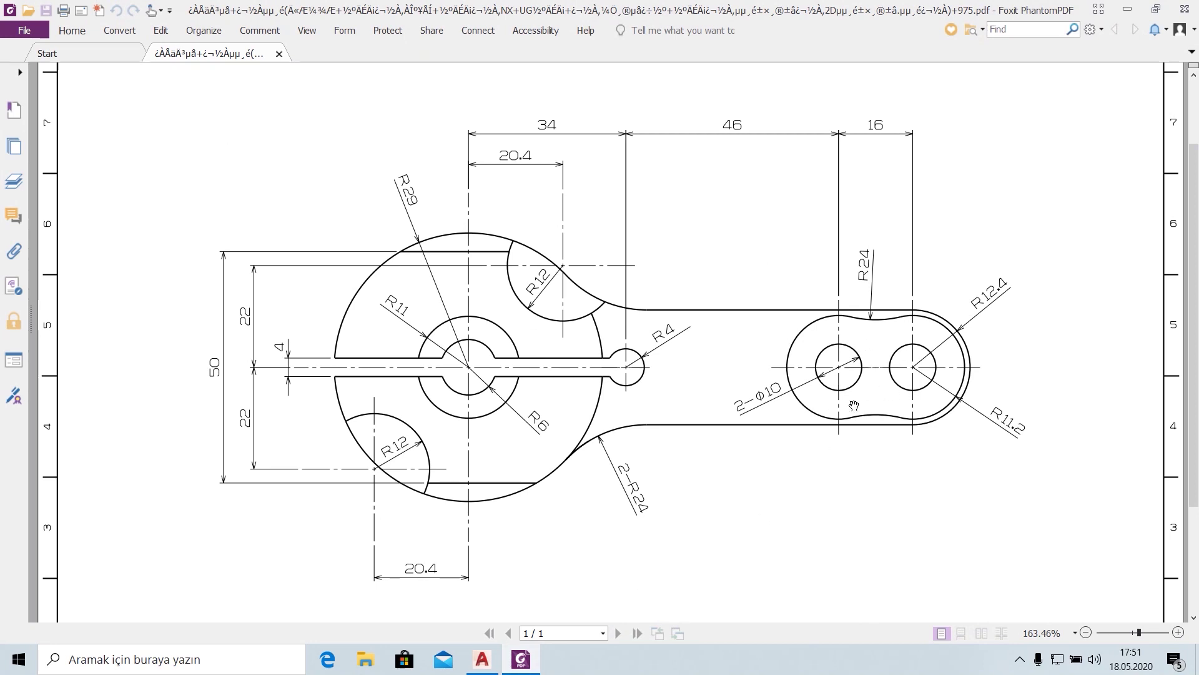
- Compare the centred lever outline against the dimensioned PDF reference
left_click(521, 660)
scroll(766, 437, "down", 3)
middle_click_drag(767, 437, 918, 437)
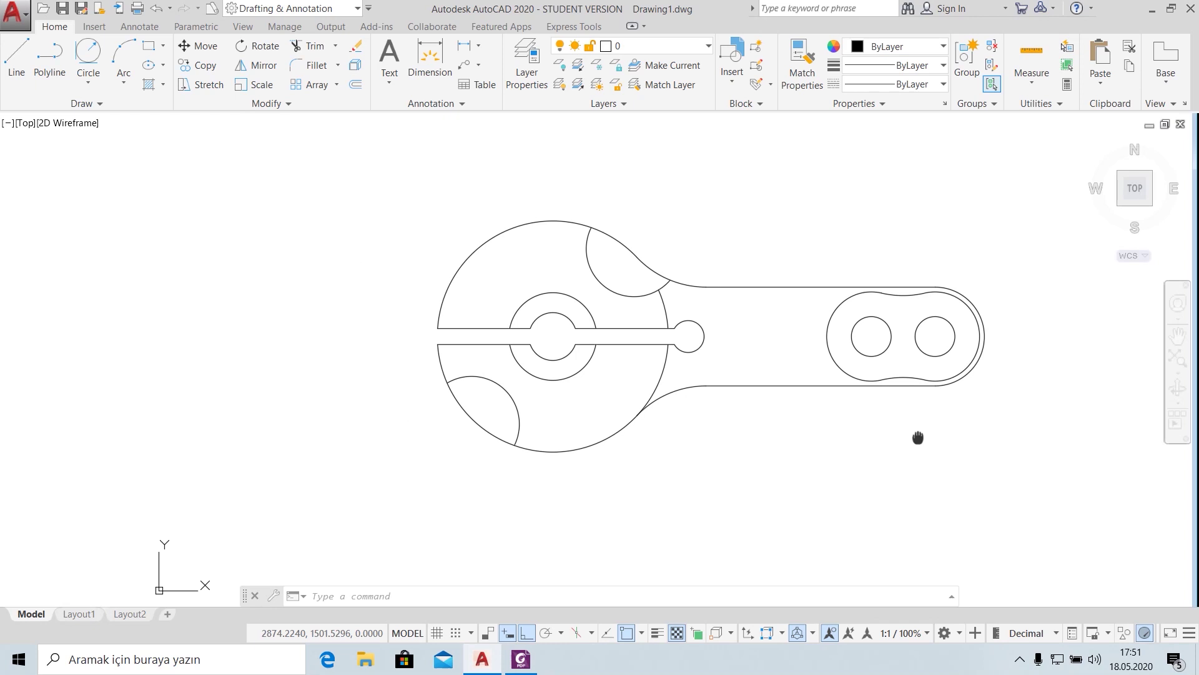
left_click(523, 661)
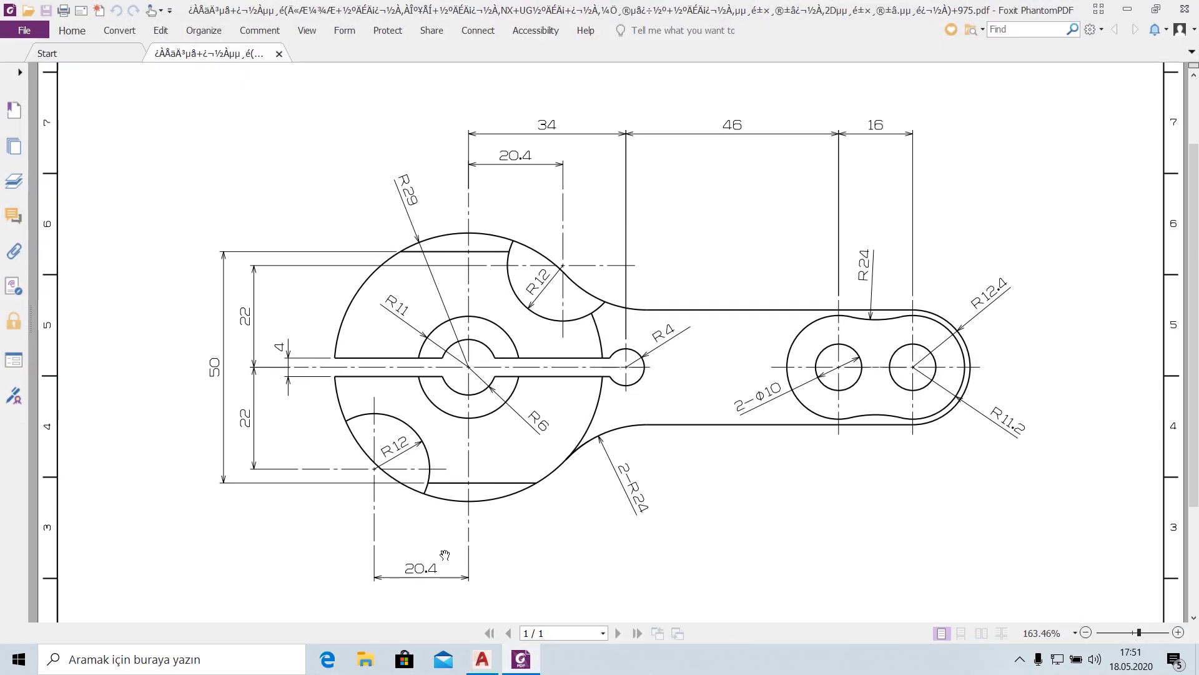
left_click(521, 660)
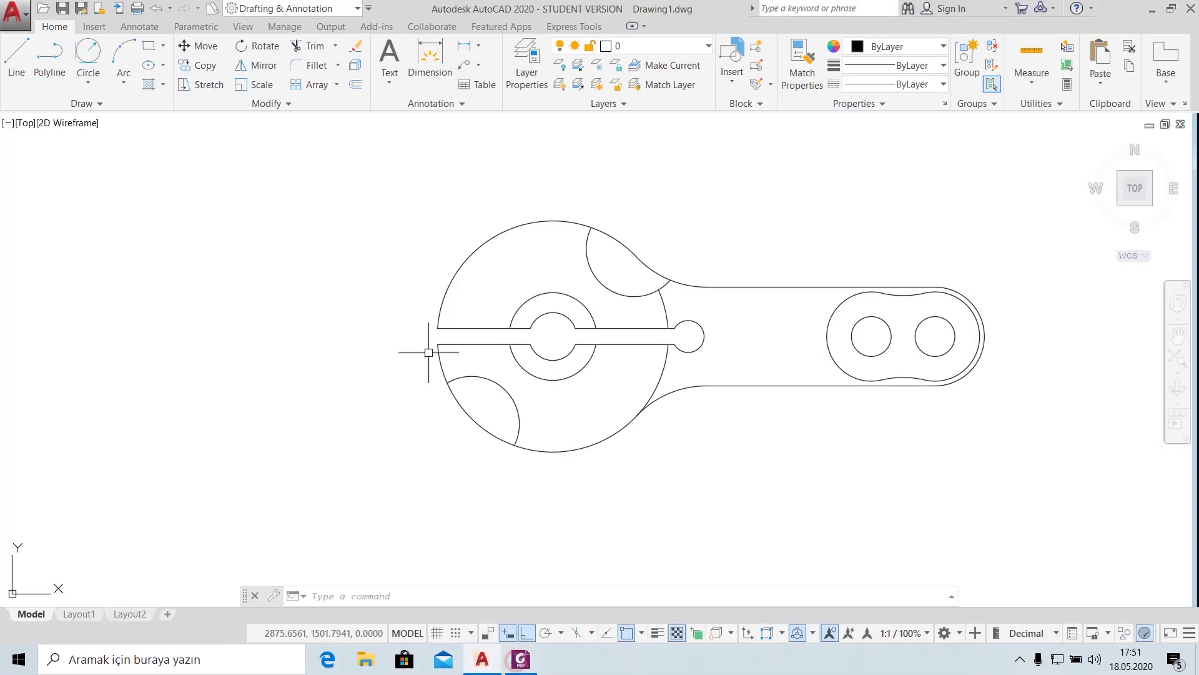
- Draw a short horizontal line from the hub centre leftward
left_click(17, 57)
scroll(548, 403, "up", 2)
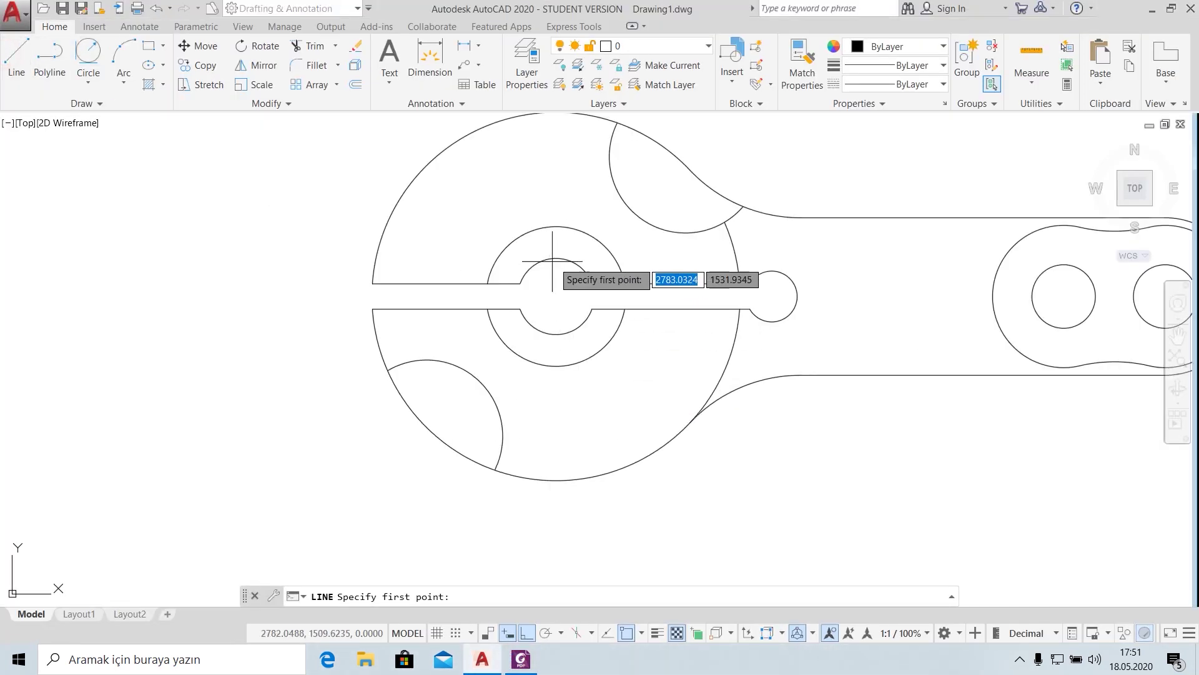
left_click(556, 296)
left_click(435, 297)
key("Escape")
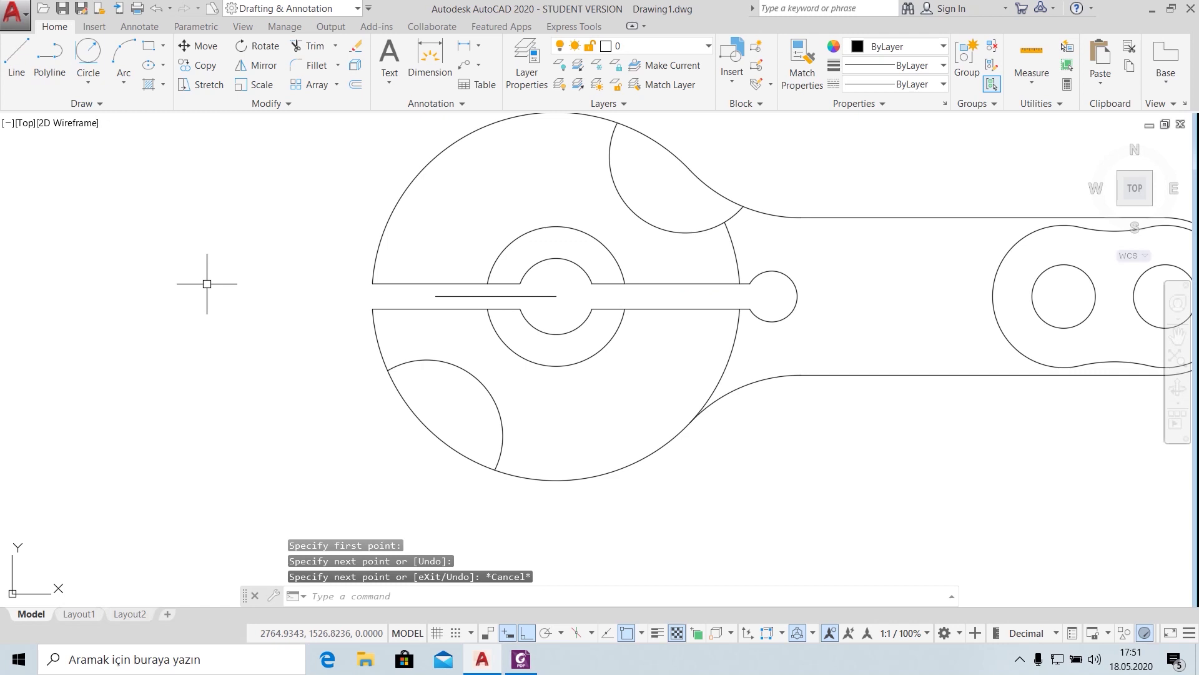
type("off")
- Offset the short line 25 units above and 25 units below the hub centre
key("Return")
type("25")
key("Return")
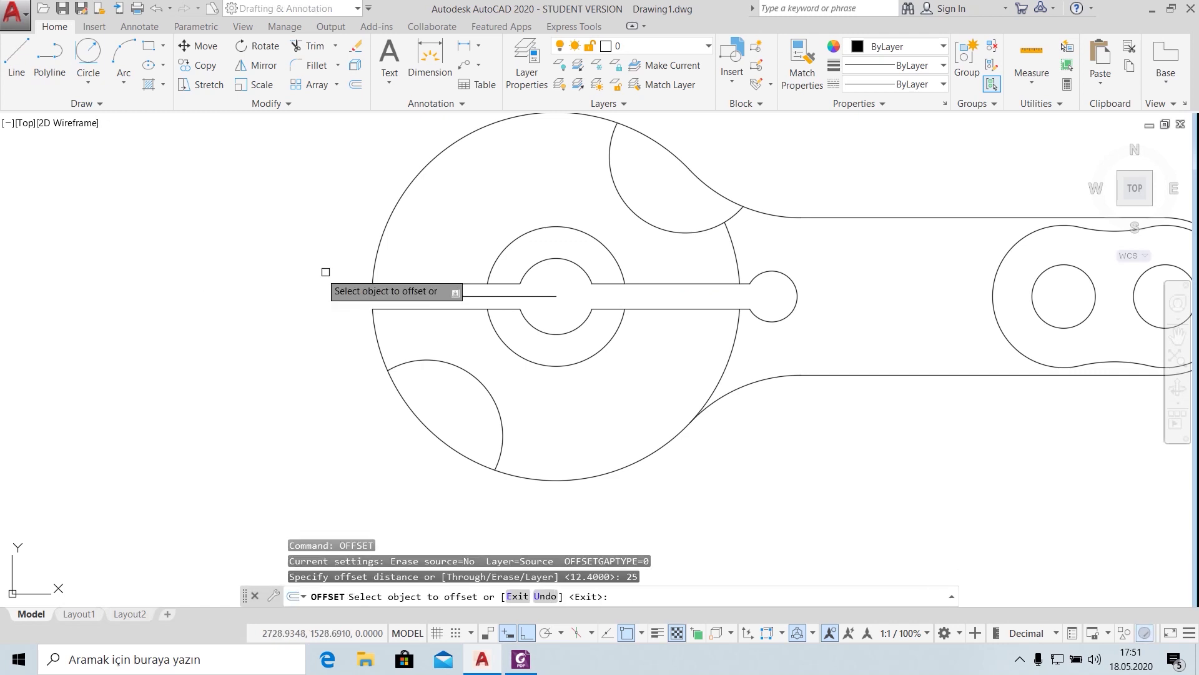
left_click(481, 292)
left_click(481, 295)
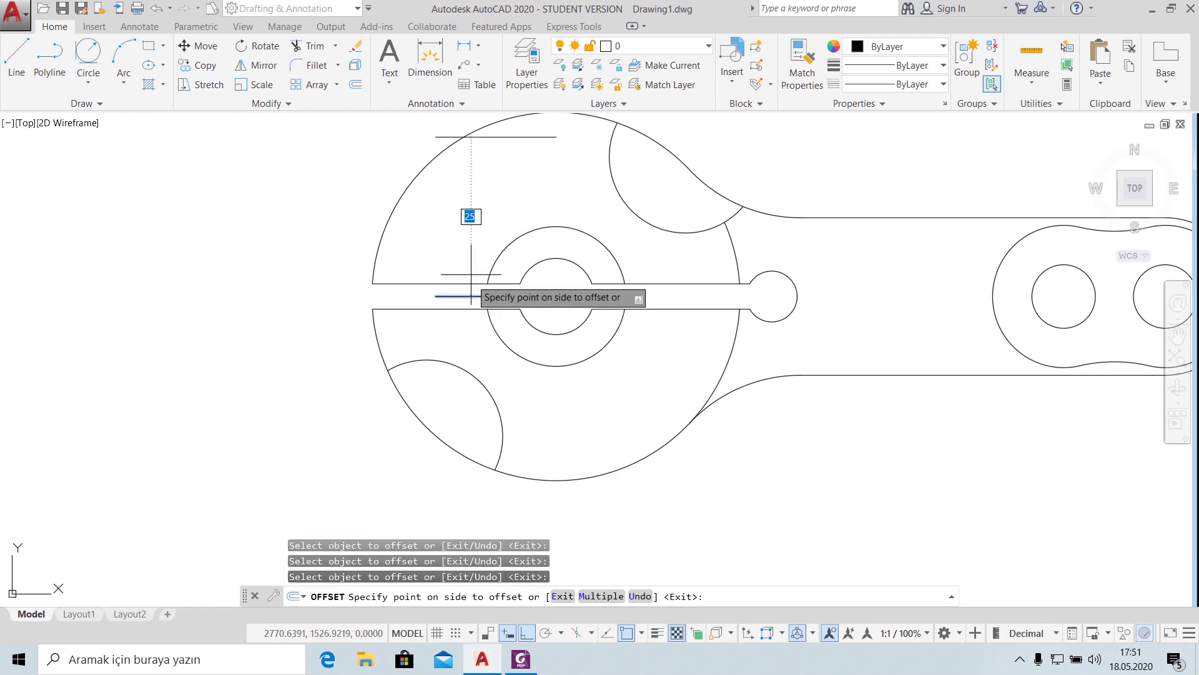
left_click(473, 228)
left_click(483, 295)
left_click(453, 413)
key("Escape")
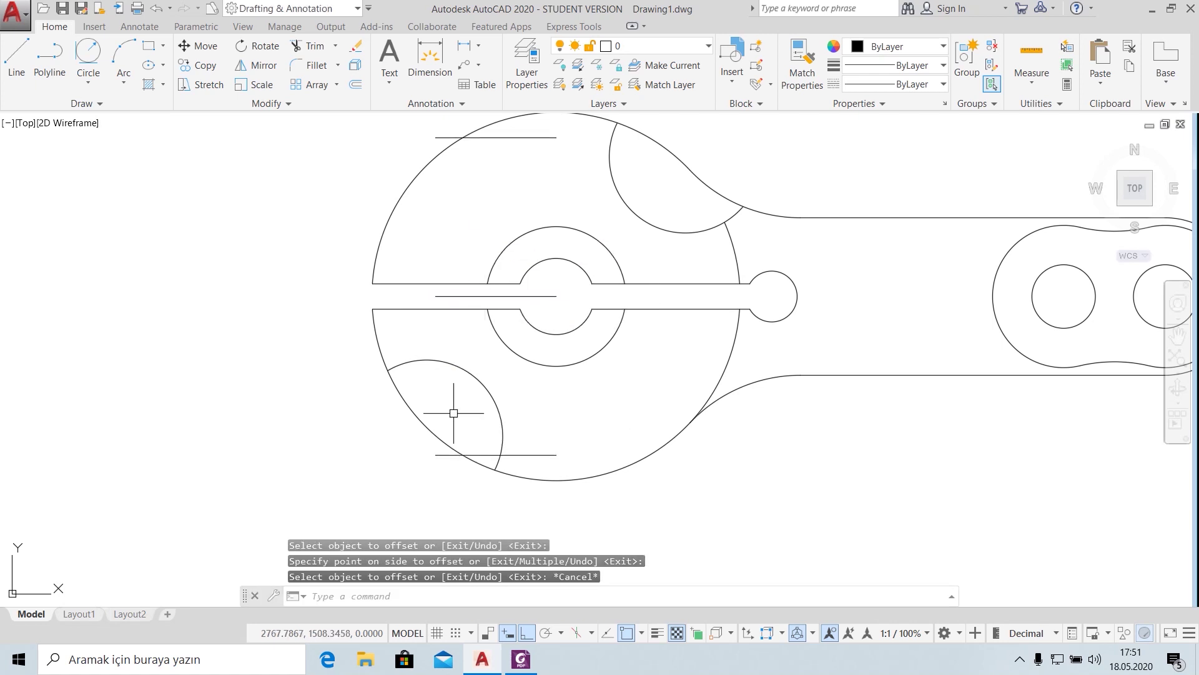
left_click(521, 659)
left_click(481, 659)
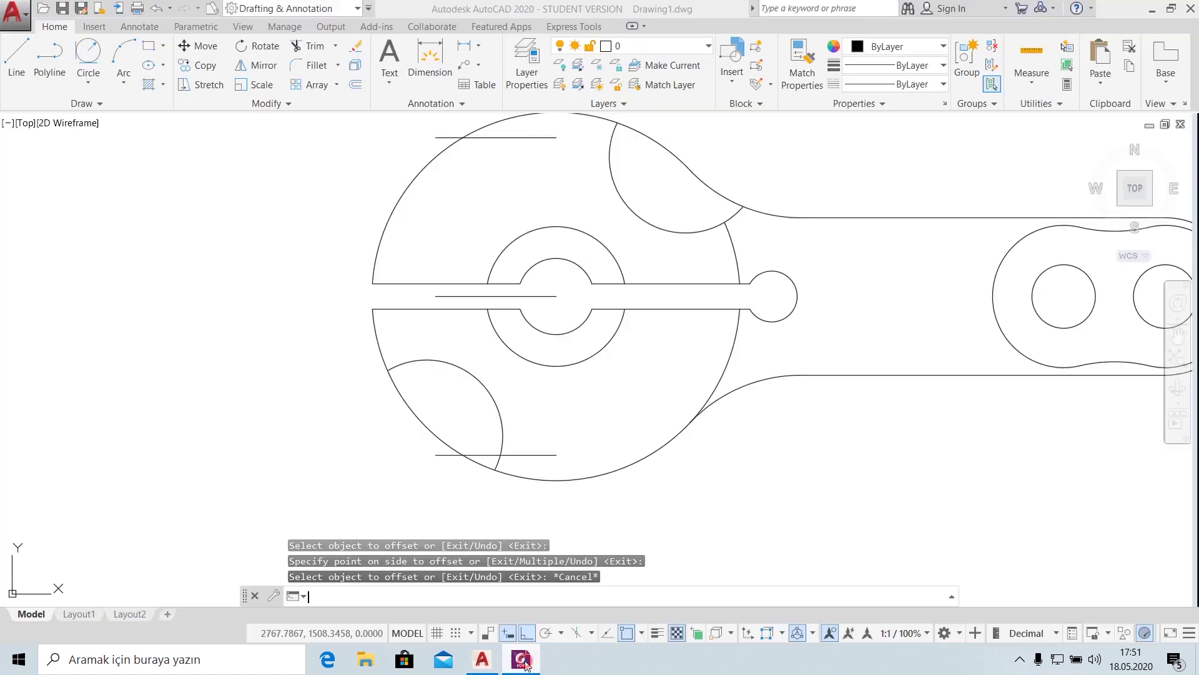
- Grip-stretch the lower and upper offset lines rightward across the large circle
left_click(532, 455)
left_click(556, 454)
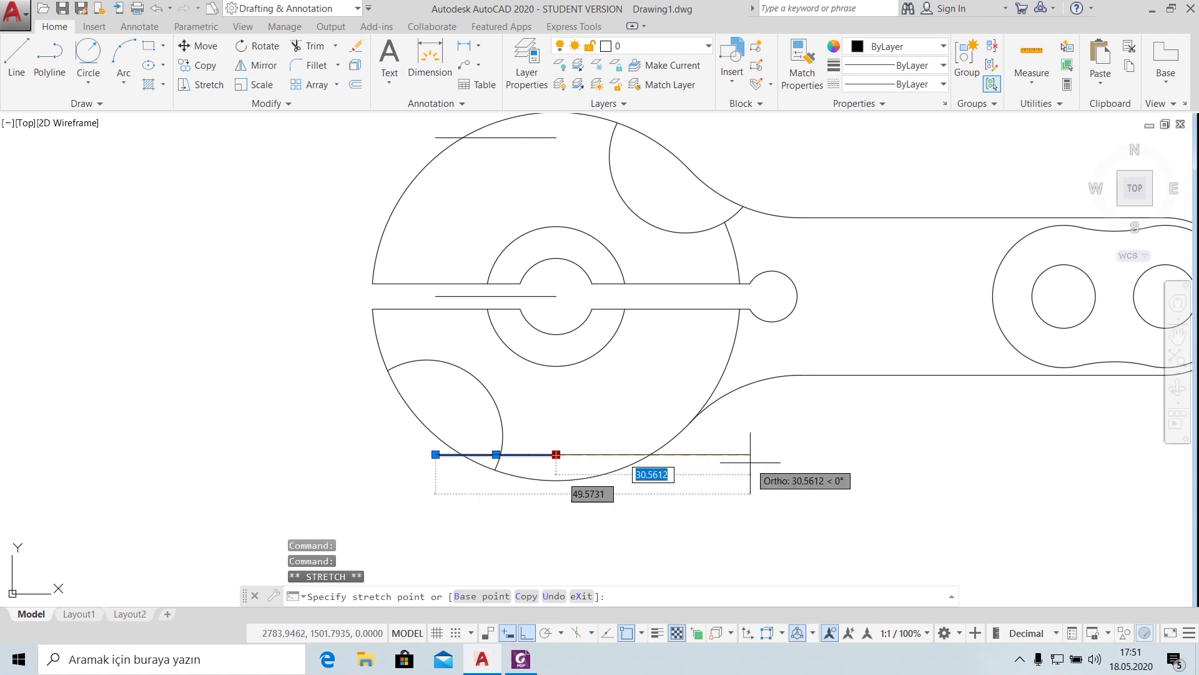
left_click(750, 455)
left_click(521, 659)
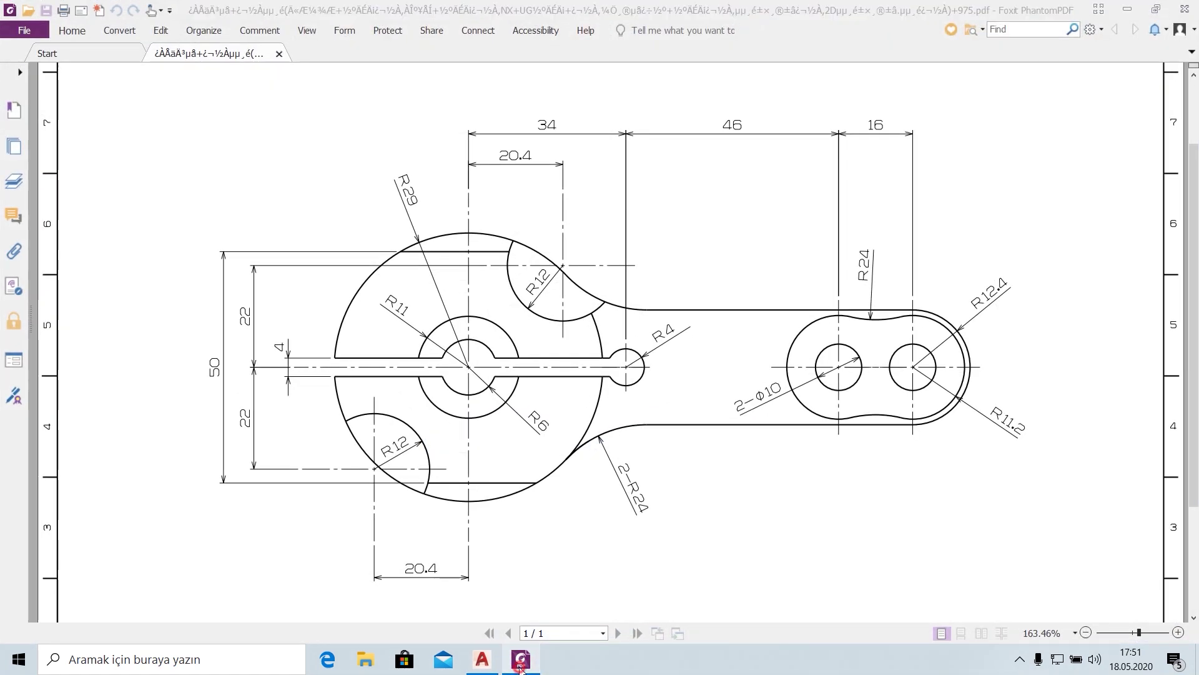
left_click(481, 659)
left_click(519, 137)
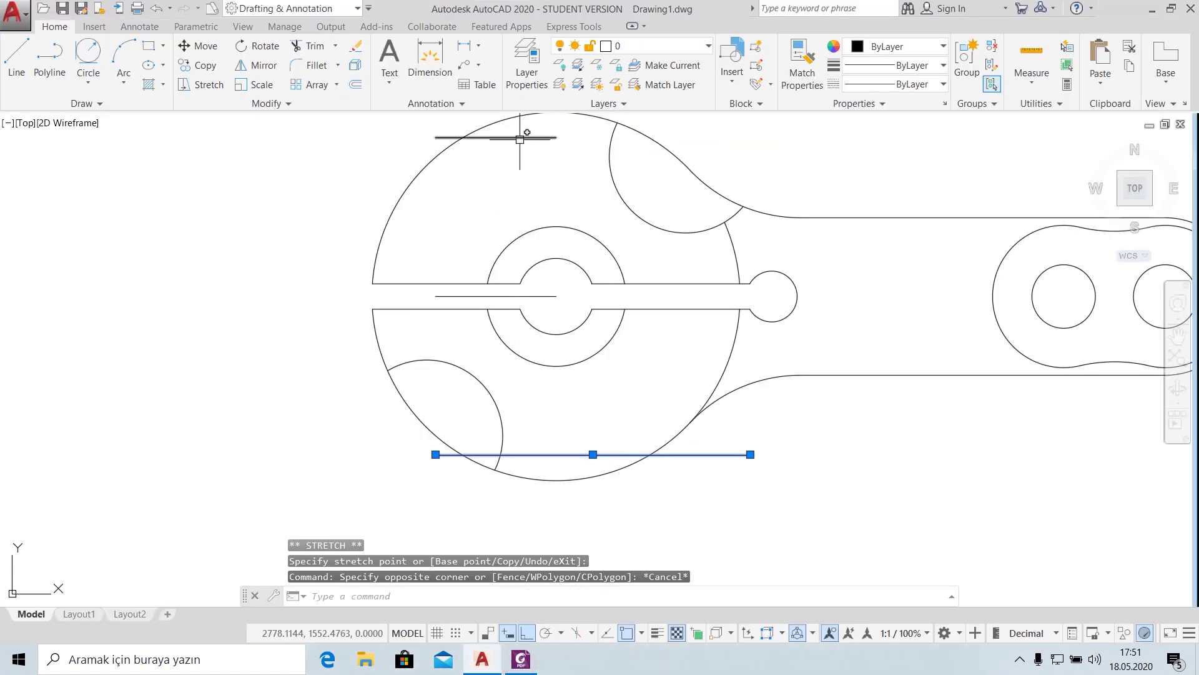
left_click(556, 137)
left_click(631, 143)
key("Escape")
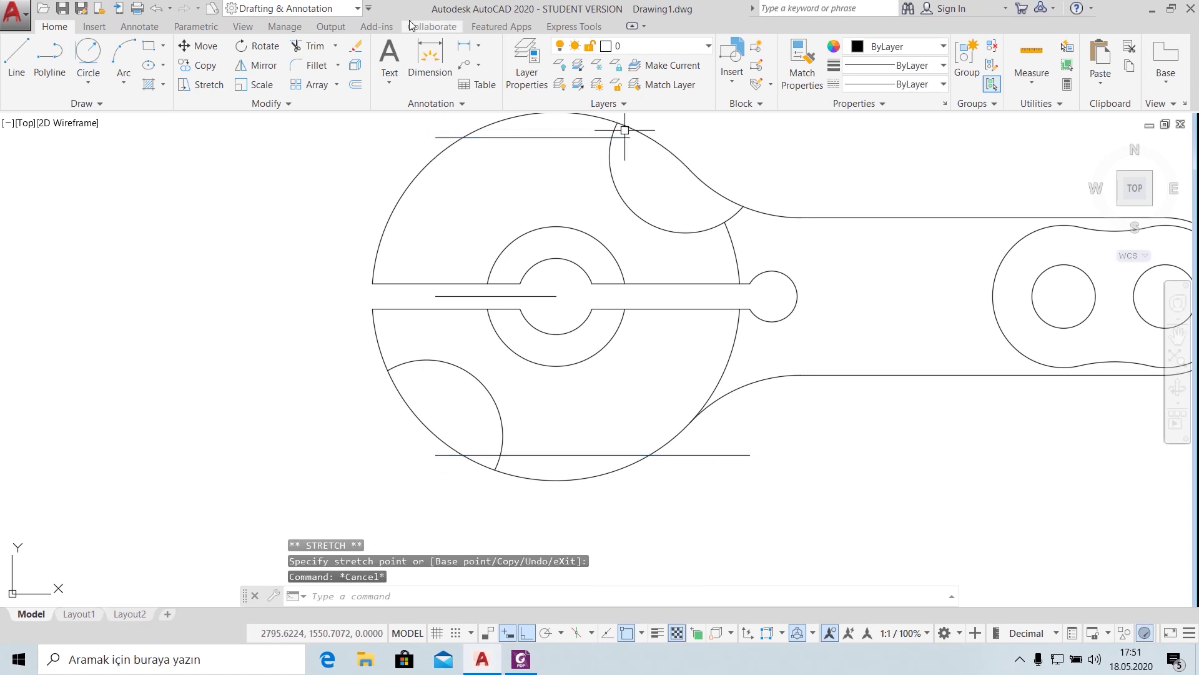
- Trim the line overhangs and arc tail outside the circle, leaving flat top and bottom chords
left_click(313, 46)
key("Return")
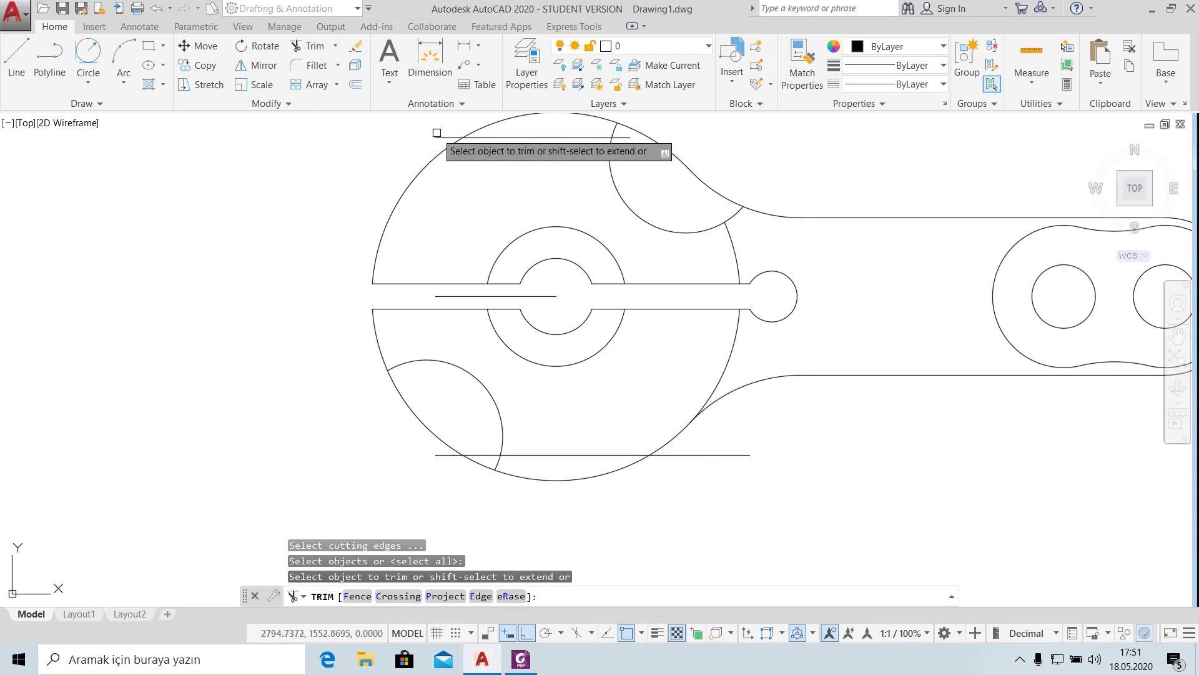
left_click(445, 137)
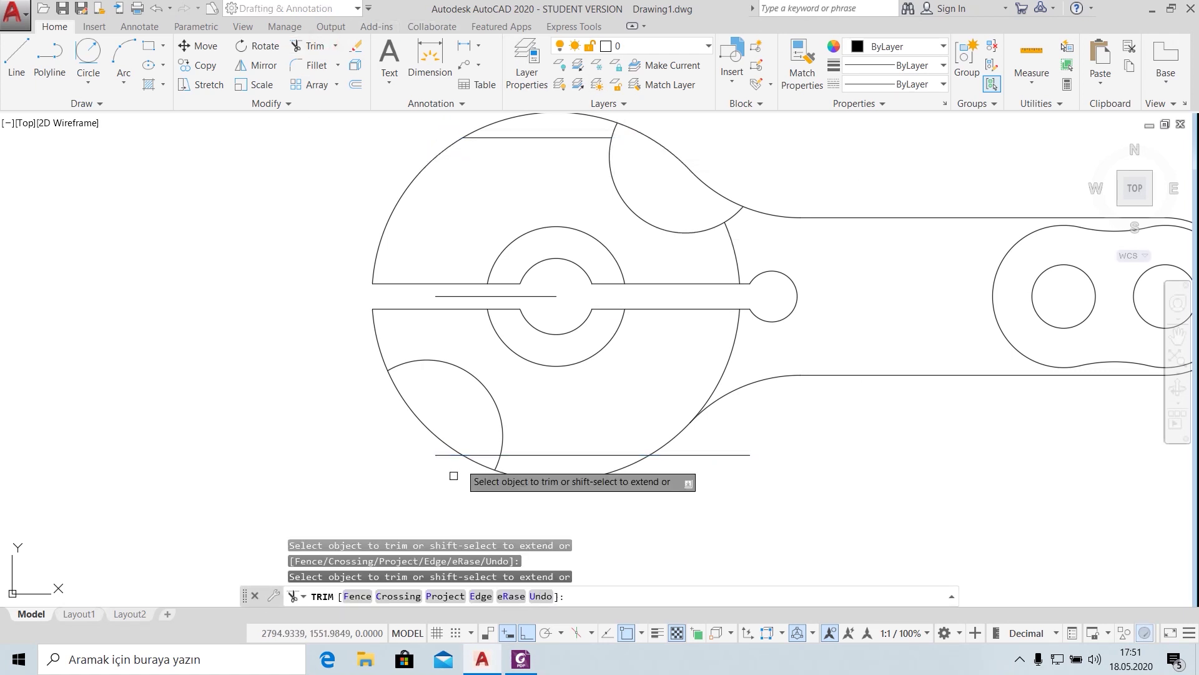
left_click(437, 456)
left_click(498, 463)
left_click(694, 455)
key("Escape")
- Delete the centre helper line and zoom to fit the whole drawing
scroll(691, 455, "down", 2)
scroll(747, 460, "down", 1)
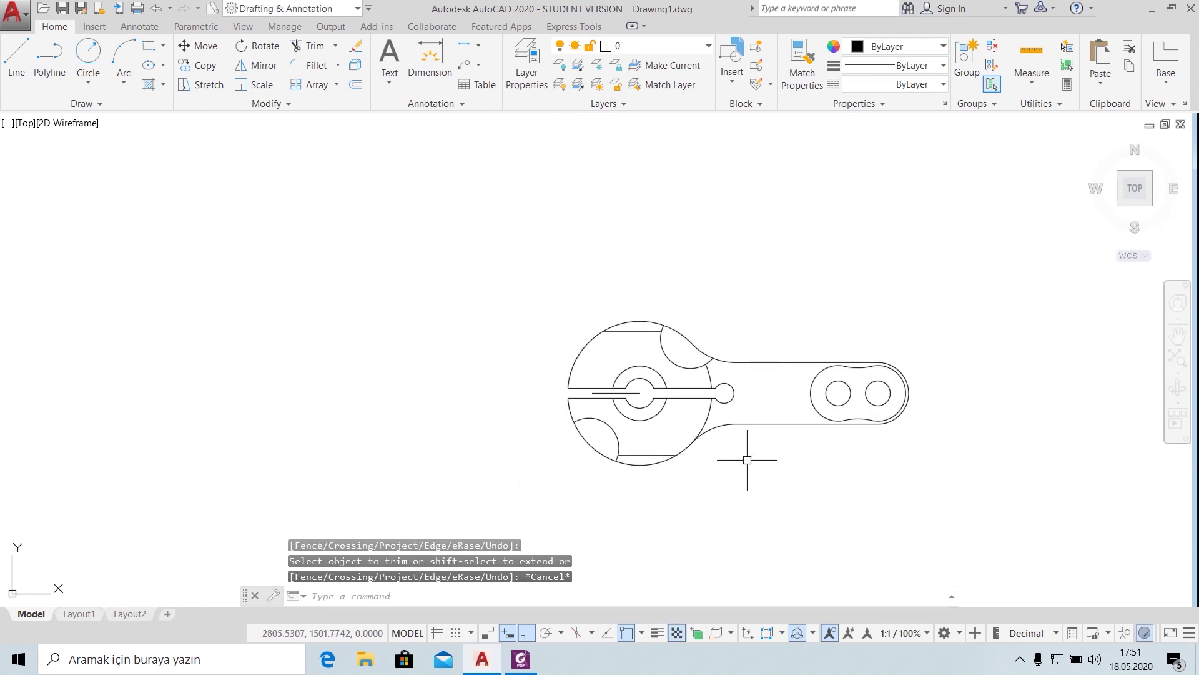
left_click(628, 395)
key("Delete")
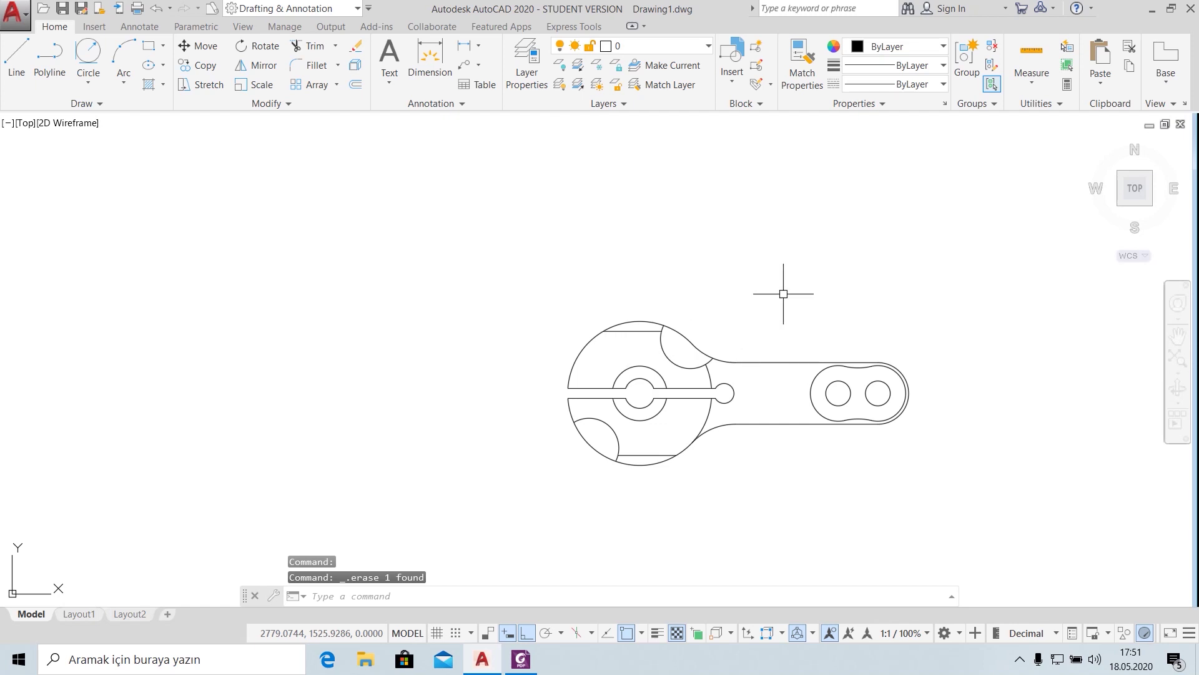
middle_click(783, 295)
middle_click(783, 294)
scroll(664, 338, "down", 2)
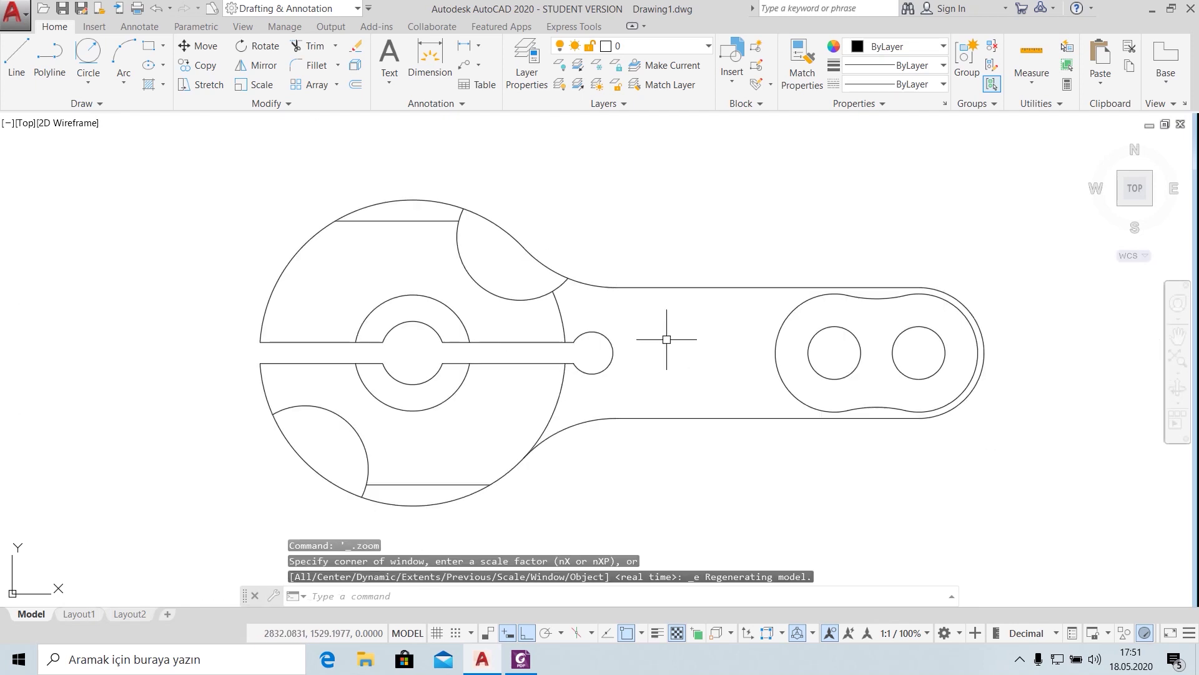
left_click(524, 662)
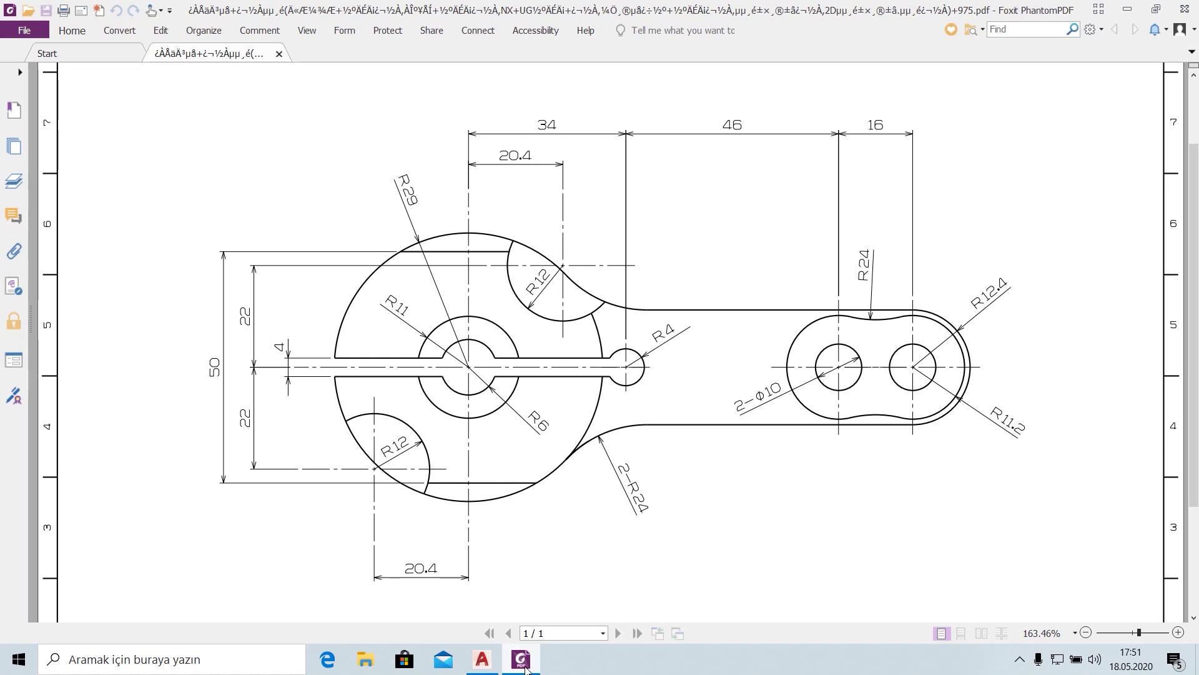
left_click(525, 666)
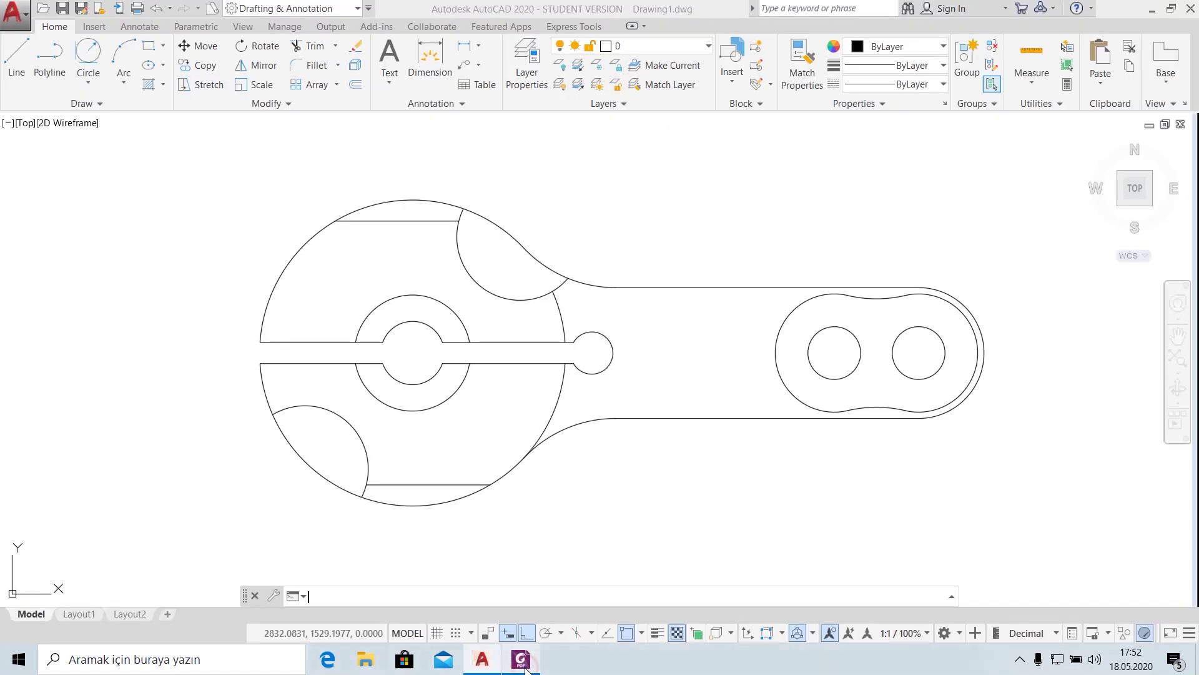
left_click(526, 666)
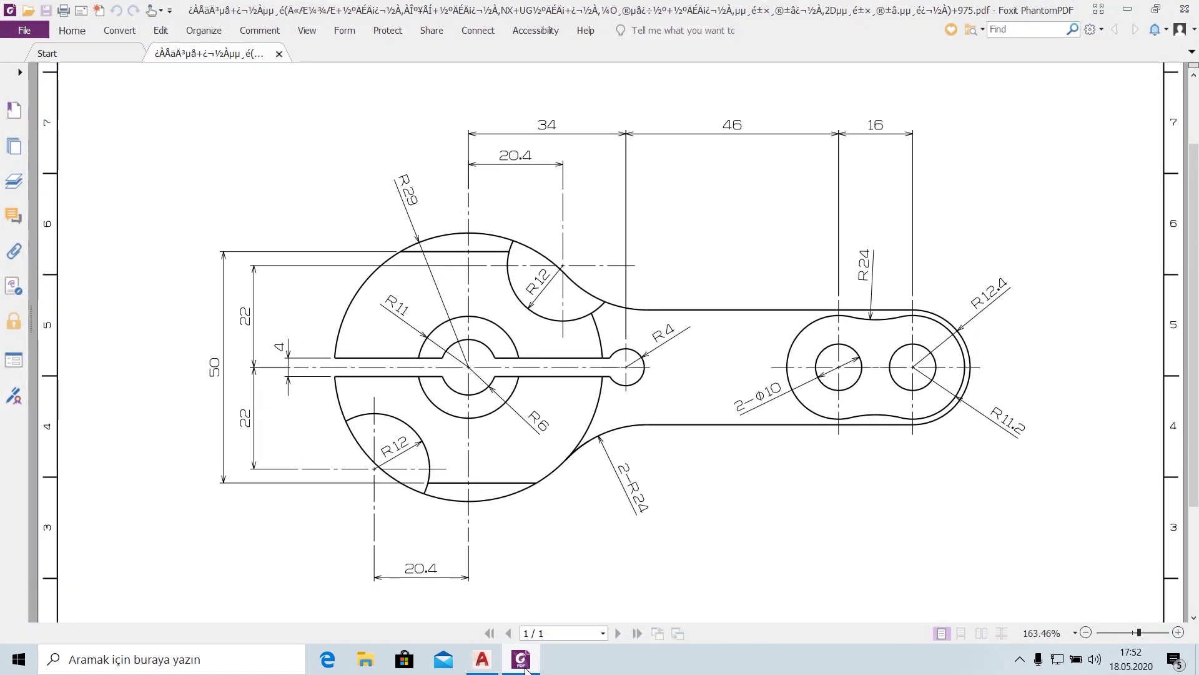
left_click(525, 666)
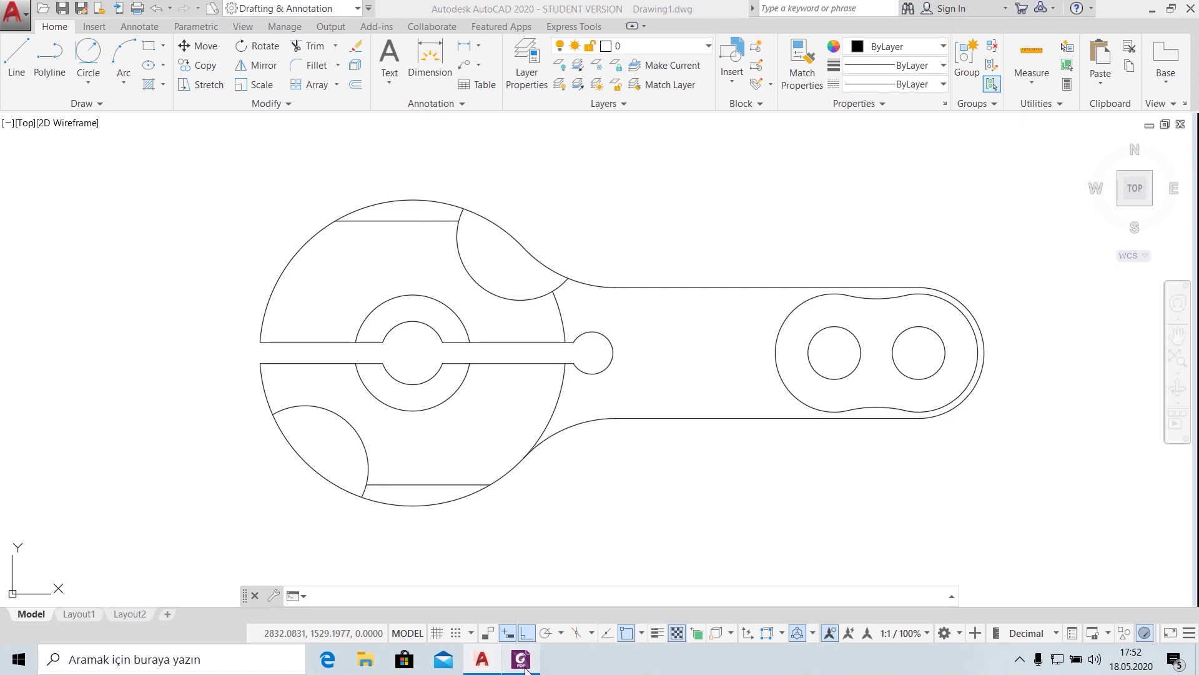